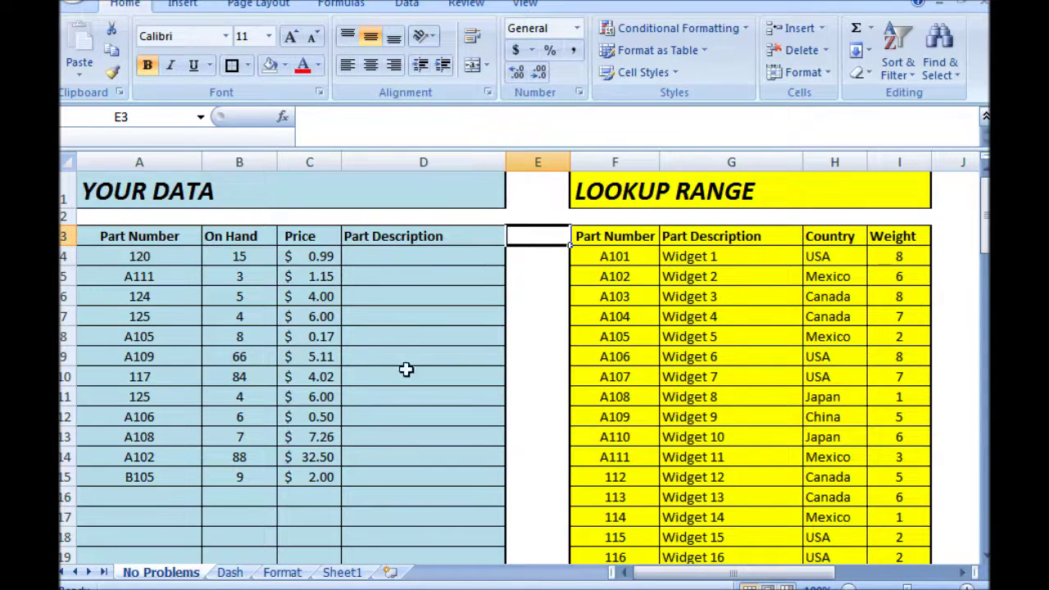
# Enter =vlookup(A4,$F$4:$I$28,2,false) in D4 to look up the part description with an exact match.
pyautogui.click(387, 256)
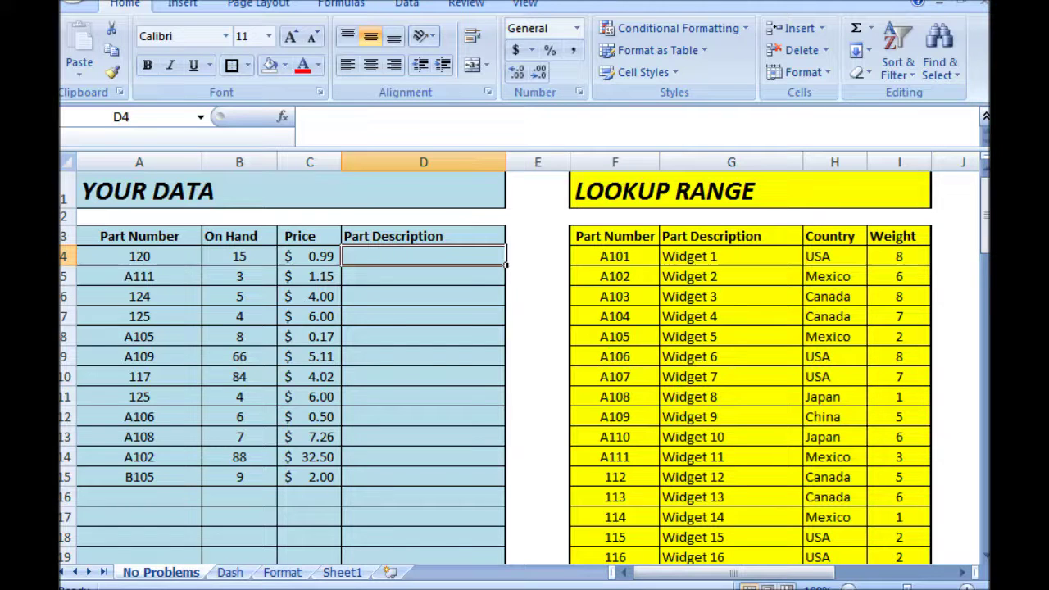
pyautogui.write('=vlookup(')
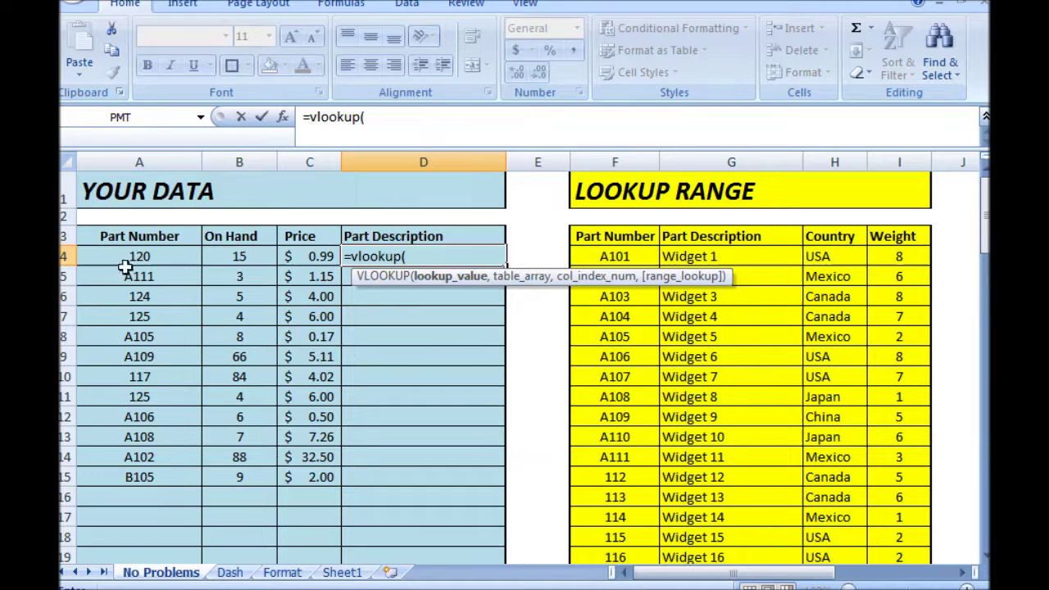
pyautogui.click(162, 257)
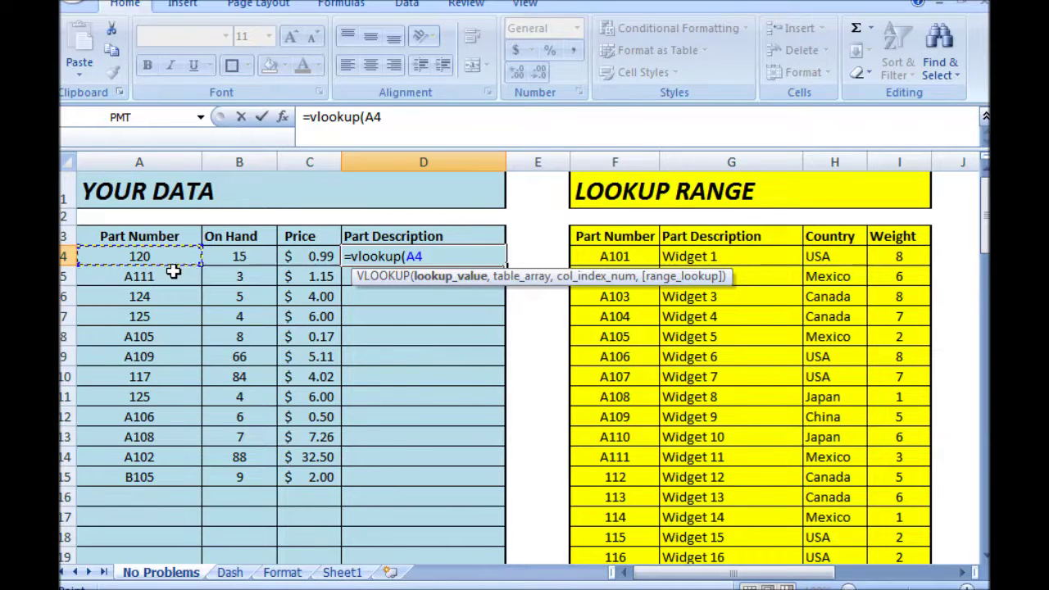
pyautogui.write(',')
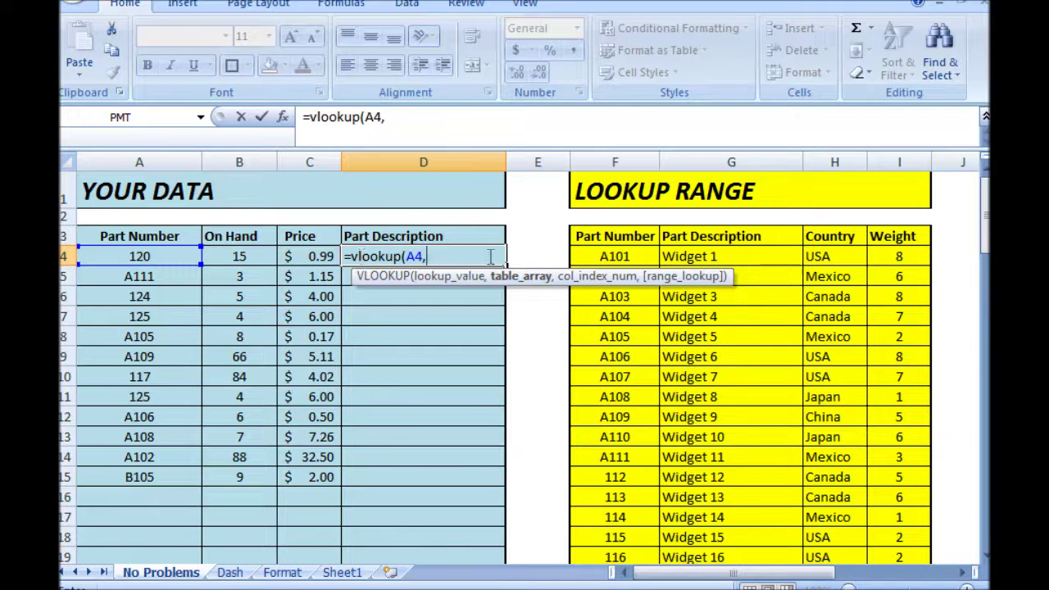
pyautogui.moveTo(617, 250); pyautogui.dragTo(896, 527)
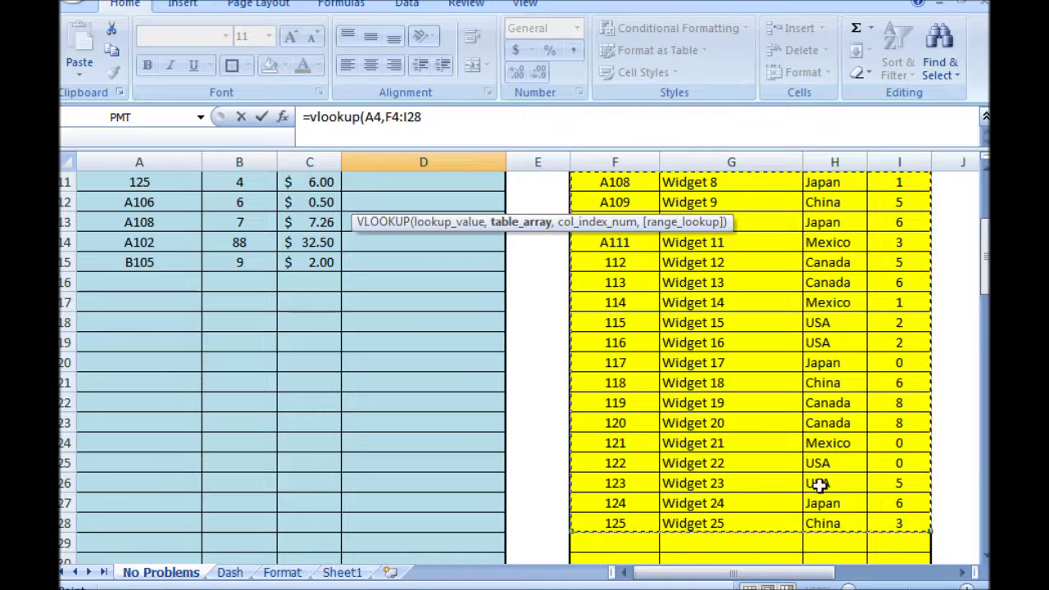
pyautogui.press('F4')
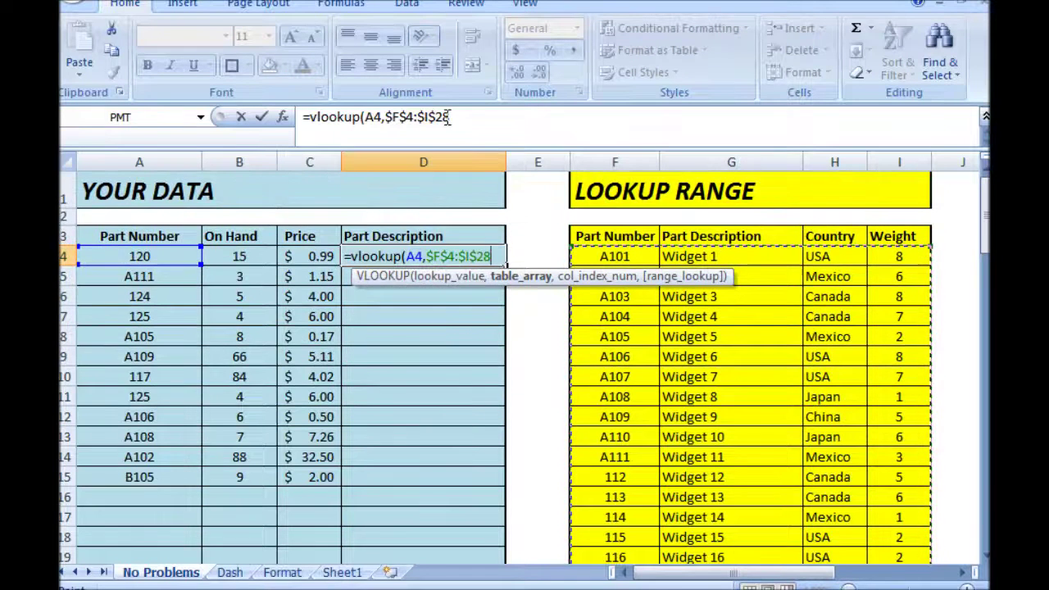
pyautogui.write(',2')
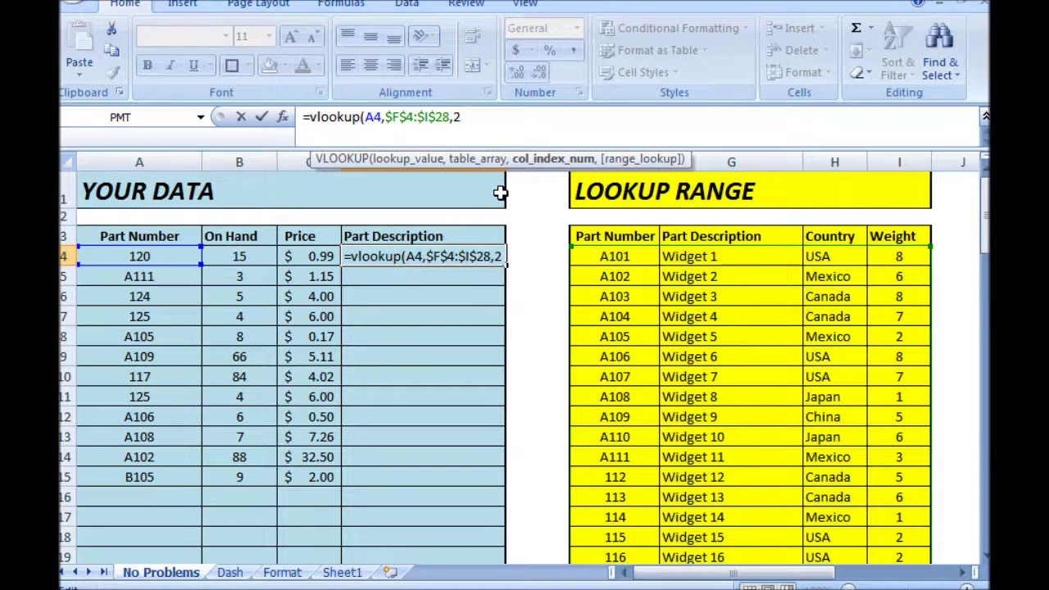
pyautogui.write(',')
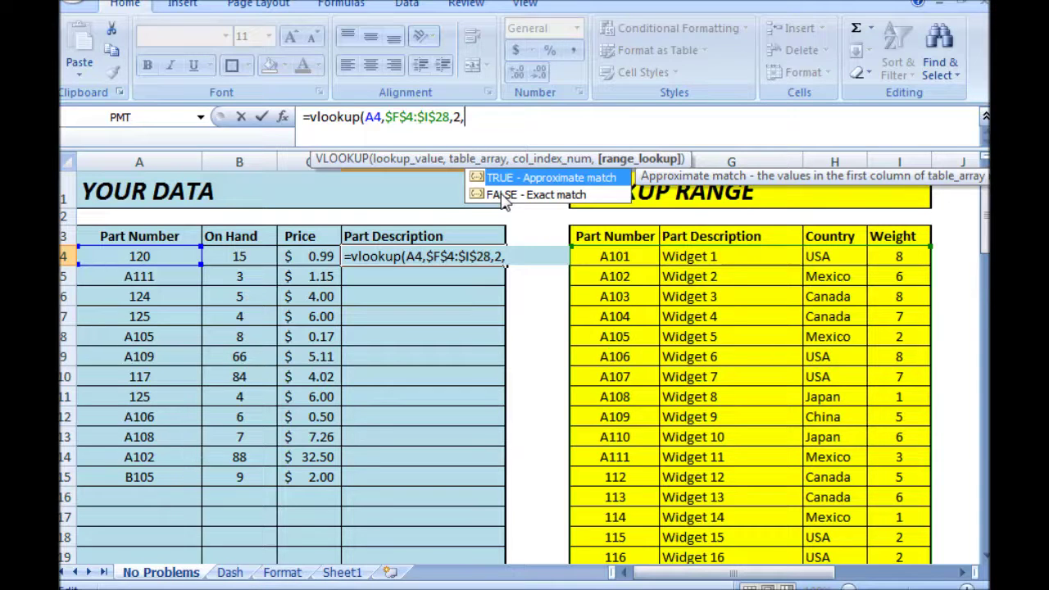
pyautogui.write('false)')
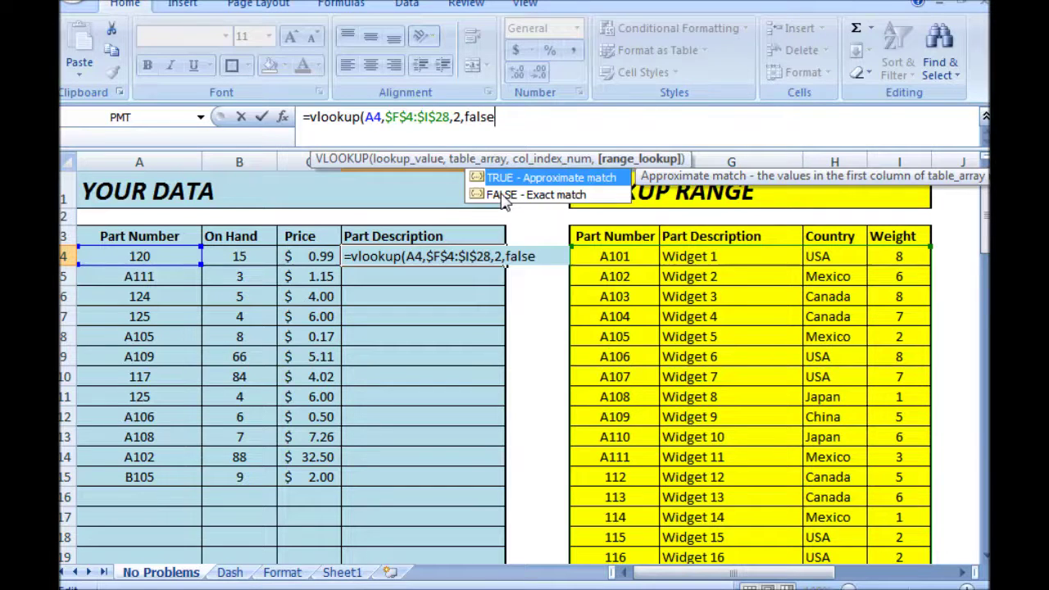
pyautogui.press('Return')
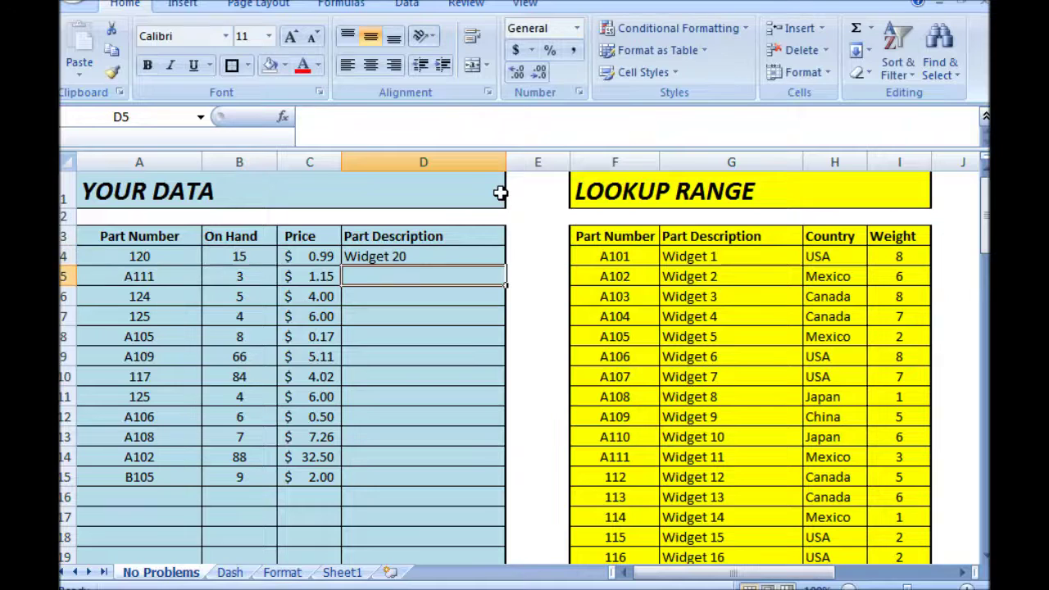
# Fill the VLOOKUP formula from D4 down through D15.
pyautogui.click(436, 259)
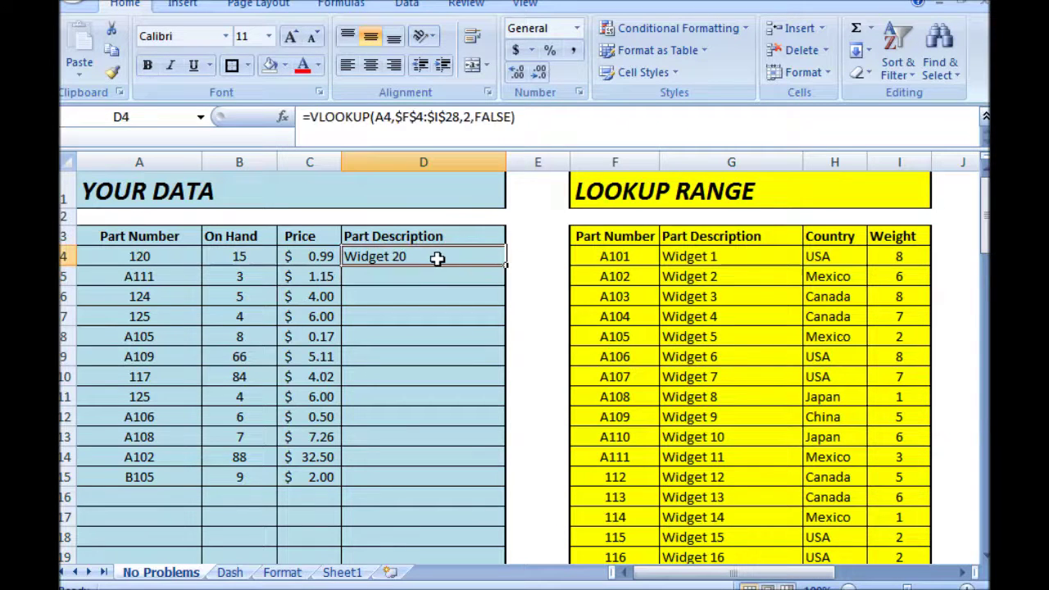
pyautogui.doubleClick(506, 266)
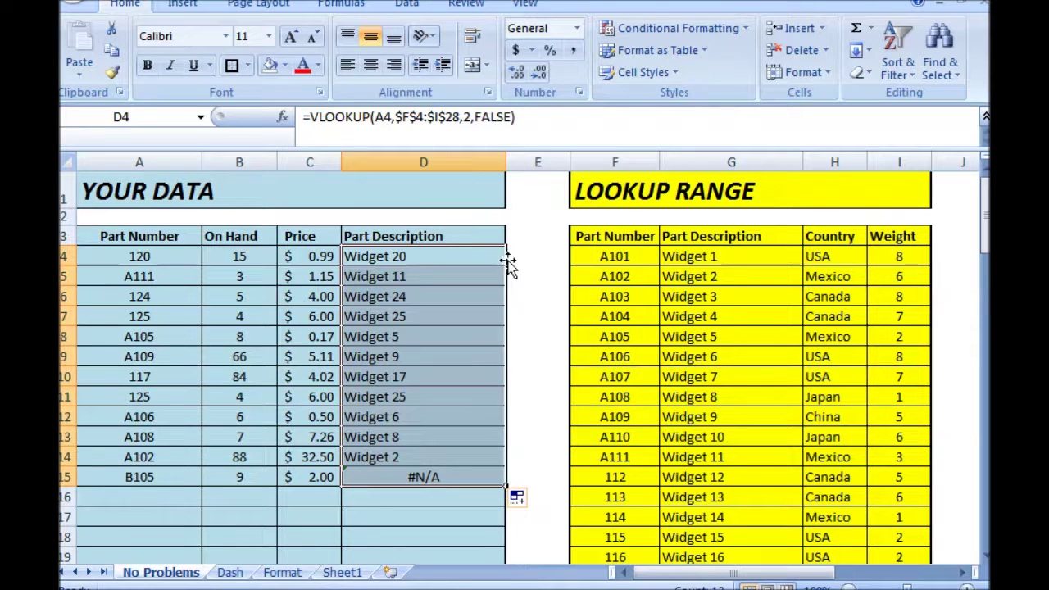
pyautogui.click(482, 263)
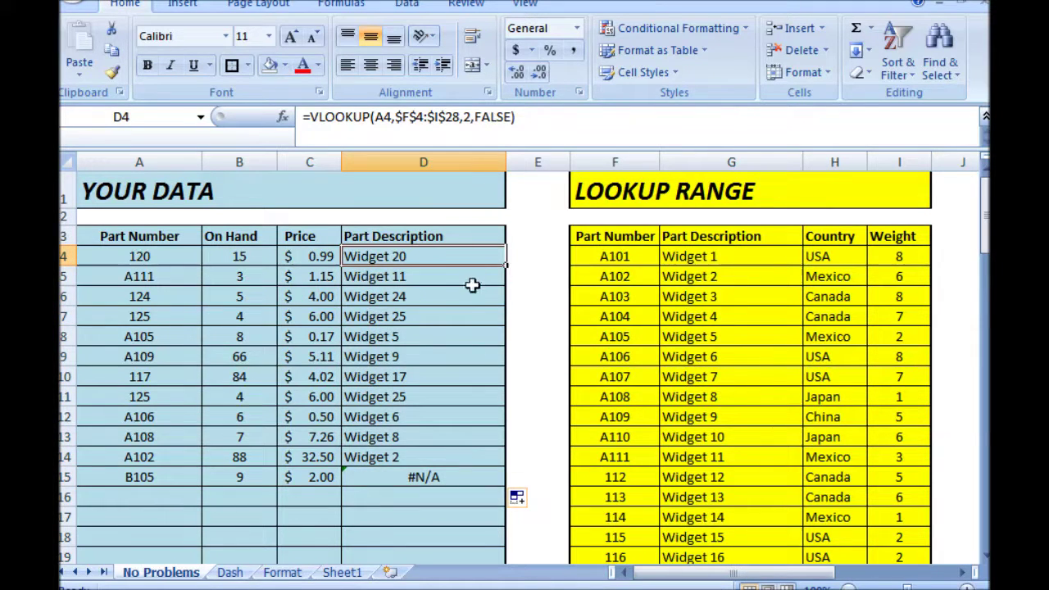
pyautogui.hotkey('ctrl', 'z')
pyautogui.moveTo(506, 265); pyautogui.dragTo(498, 480)
# Inspect the lookup formulas in D9 and D15 and check the lookup range for part number B105.
pyautogui.click(424, 363)
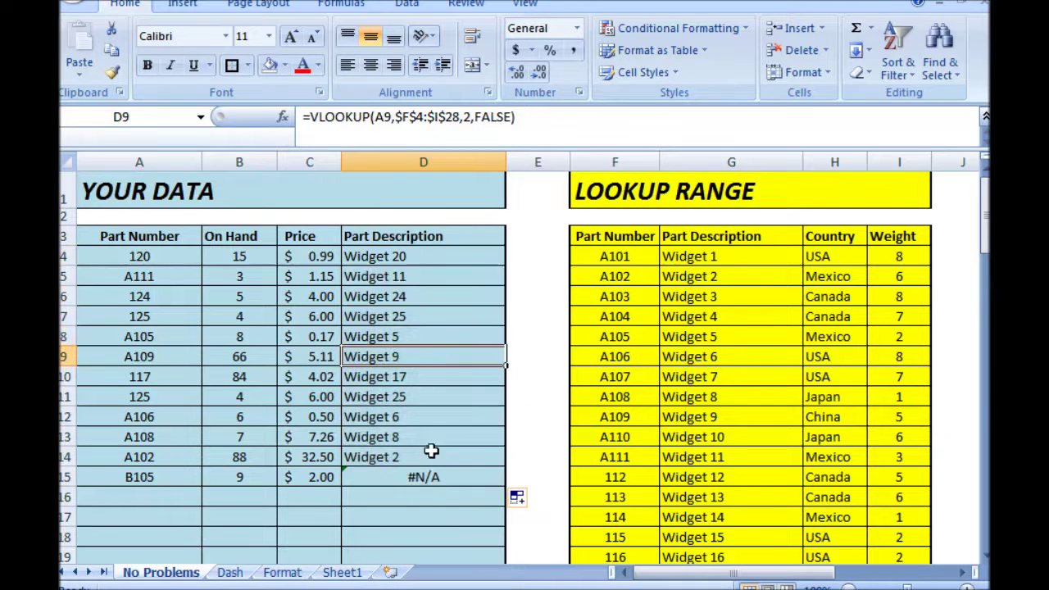
pyautogui.click(424, 482)
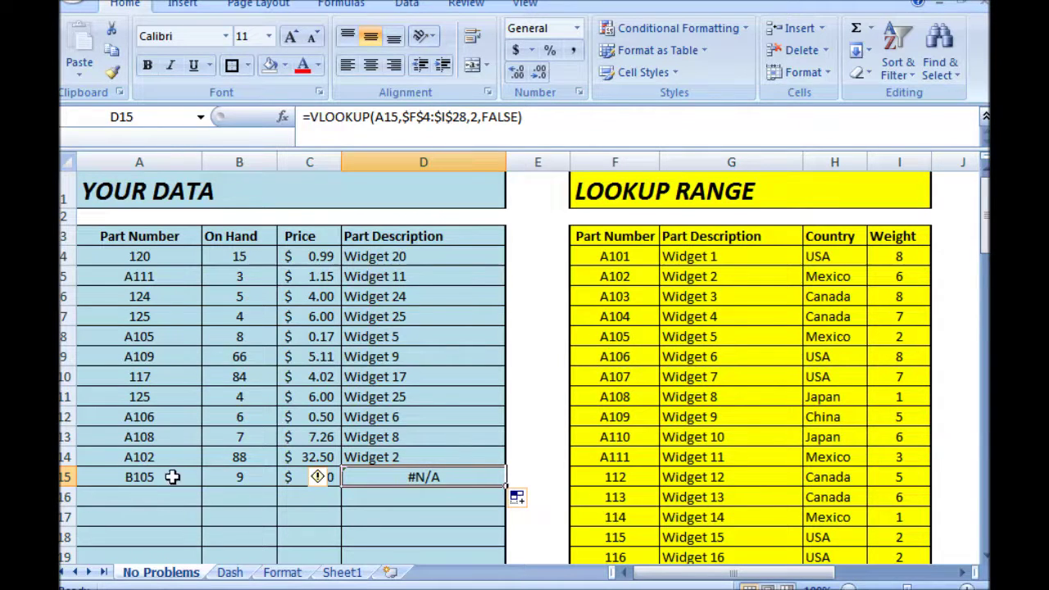
pyautogui.scroll(-5, 758, 402)
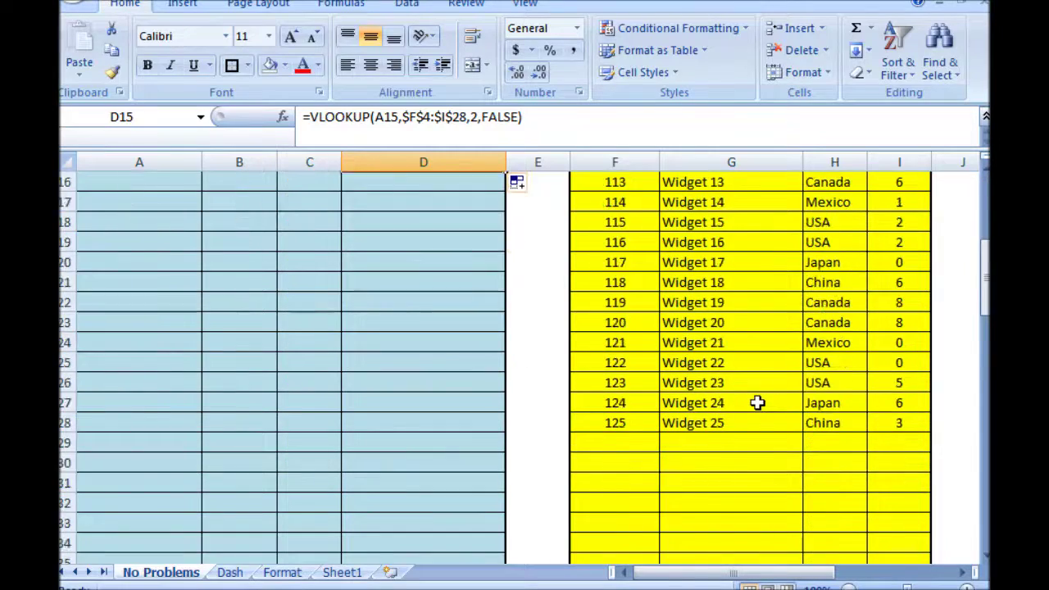
pyautogui.scroll(5, 758, 402)
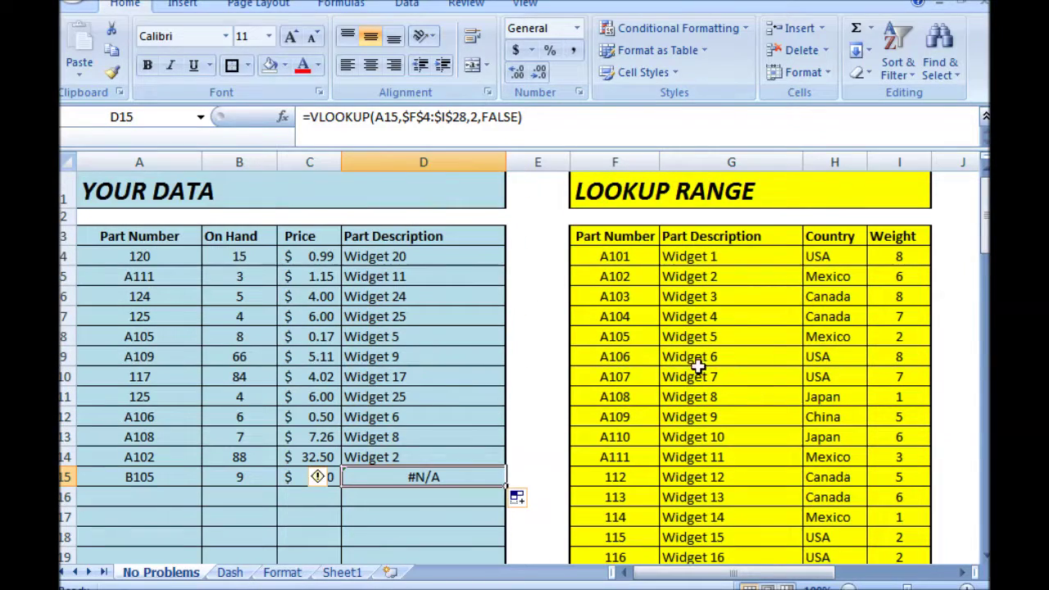
pyautogui.scroll(-4, 698, 366)
pyautogui.scroll(4, 737, 363)
pyautogui.scroll(-6, 672, 271)
pyautogui.scroll(5, 672, 448)
pyautogui.scroll(1, 672, 443)
pyautogui.scroll(-4, 620, 477)
pyautogui.scroll(4, 623, 475)
pyautogui.click(313, 122)
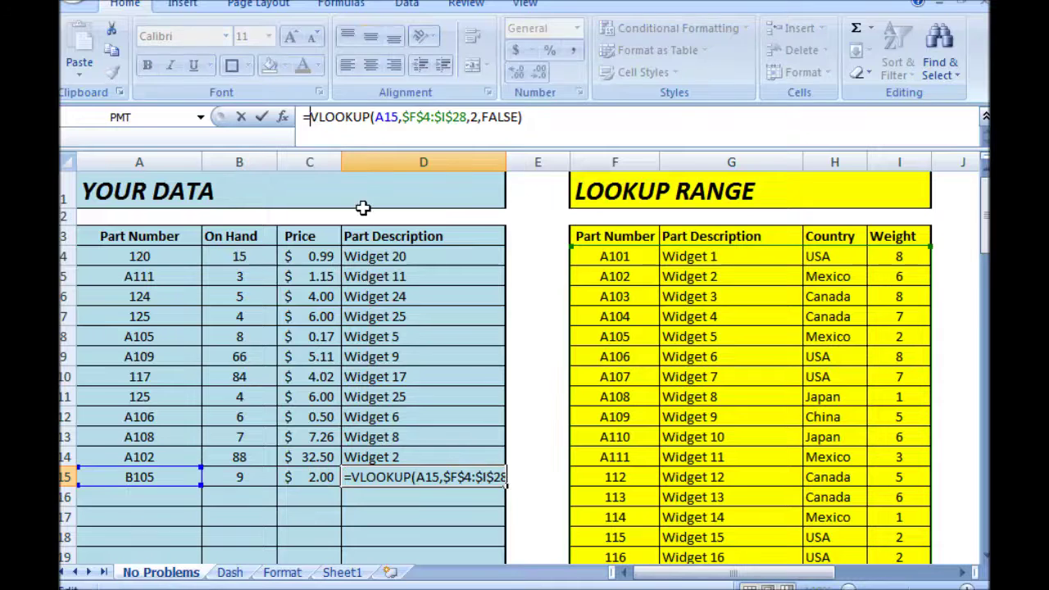
pyautogui.press('Return')
# Wrap the VLOOKUP in D4 in an IF(ISERROR( test and enter "" as the value if true.
pyautogui.click(376, 248)
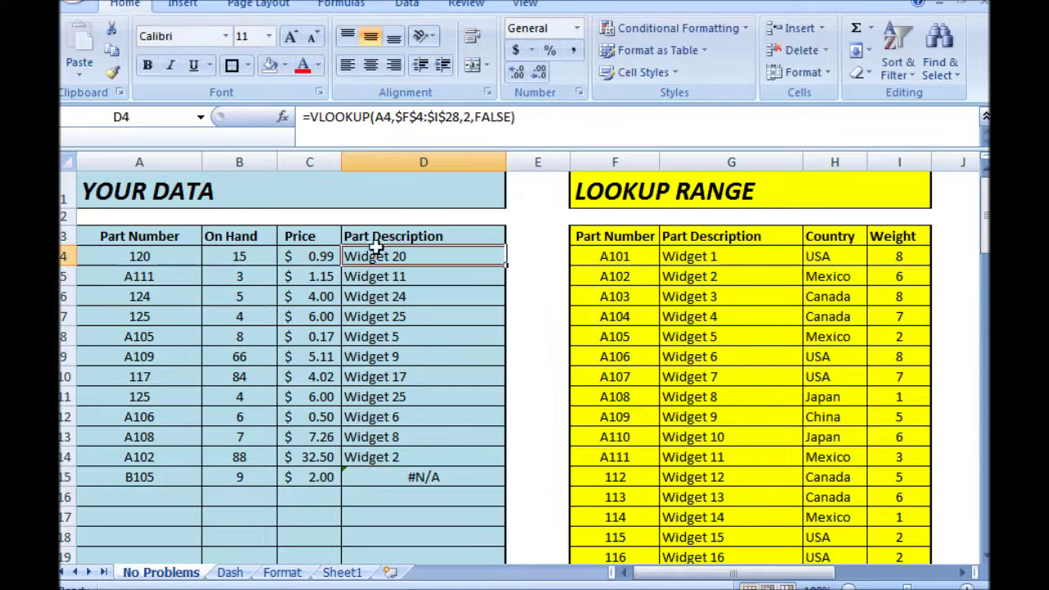
pyautogui.click(315, 117)
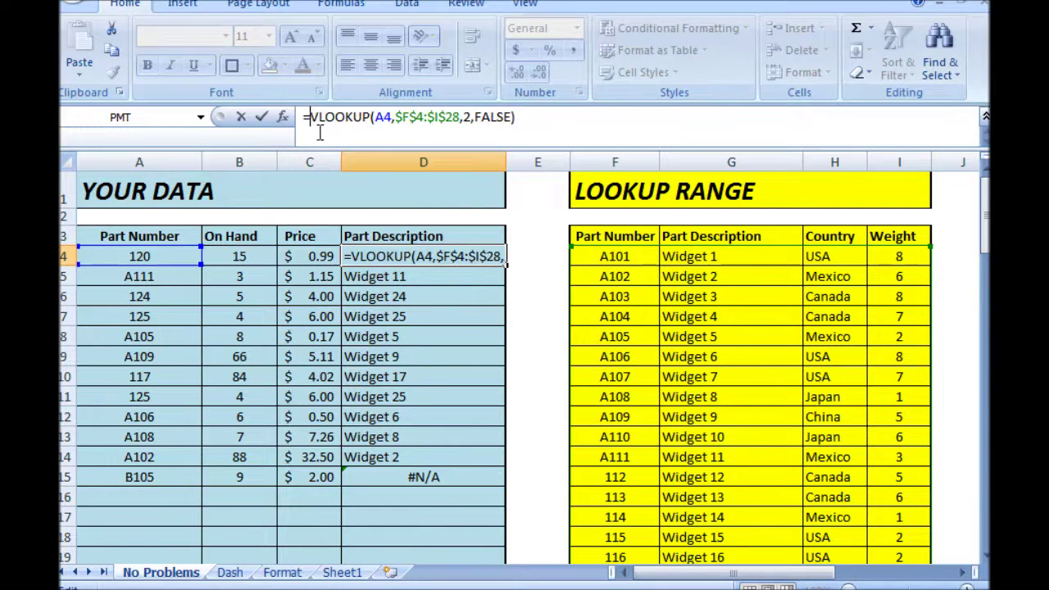
pyautogui.write('if(ies')
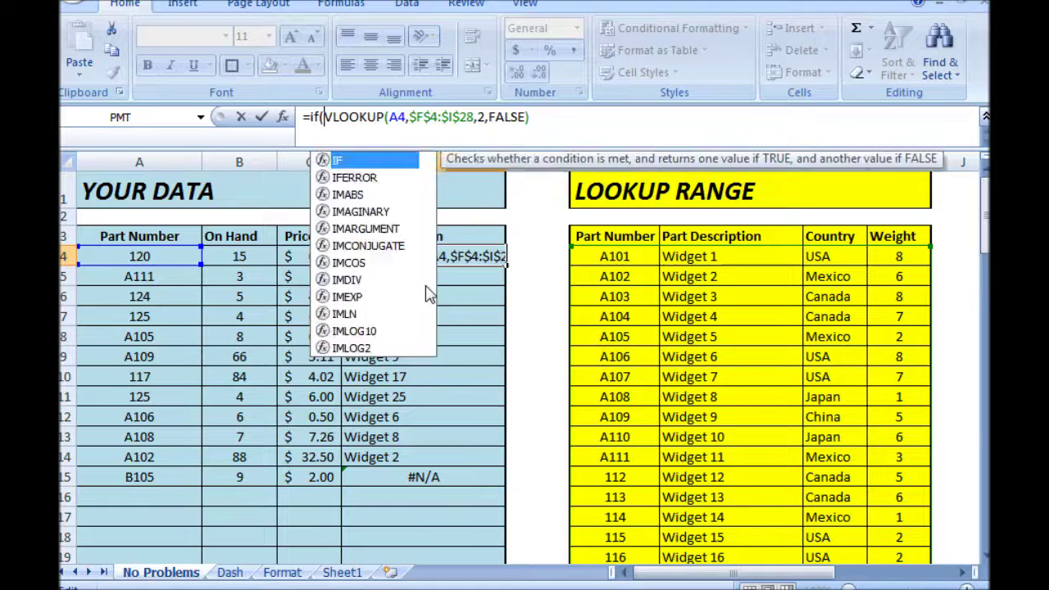
pyautogui.press('BackSpace')
pyautogui.press('BackSpace')
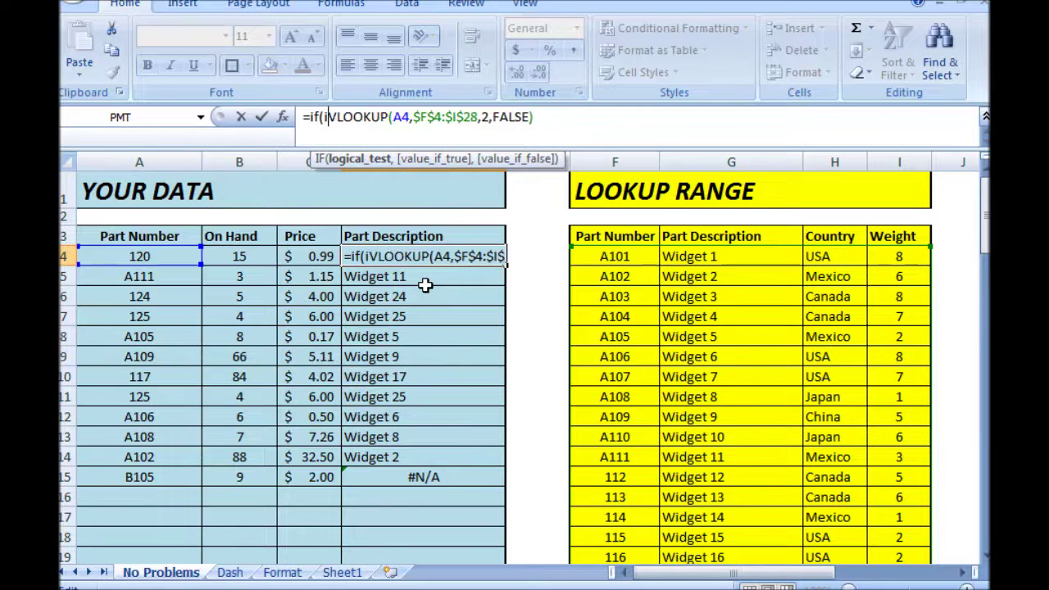
pyautogui.write('serror(')
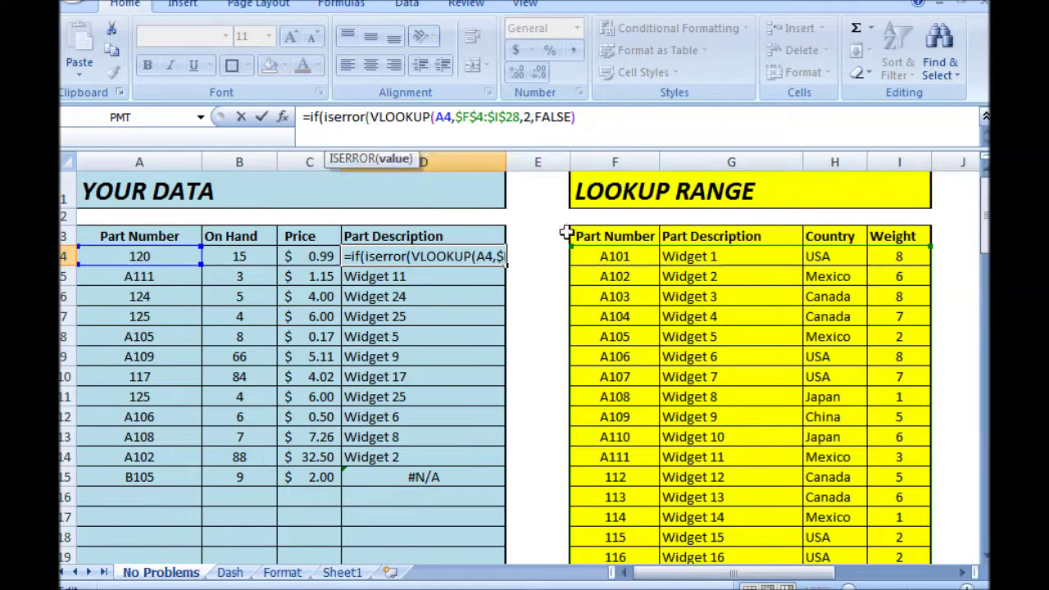
pyautogui.click(590, 127)
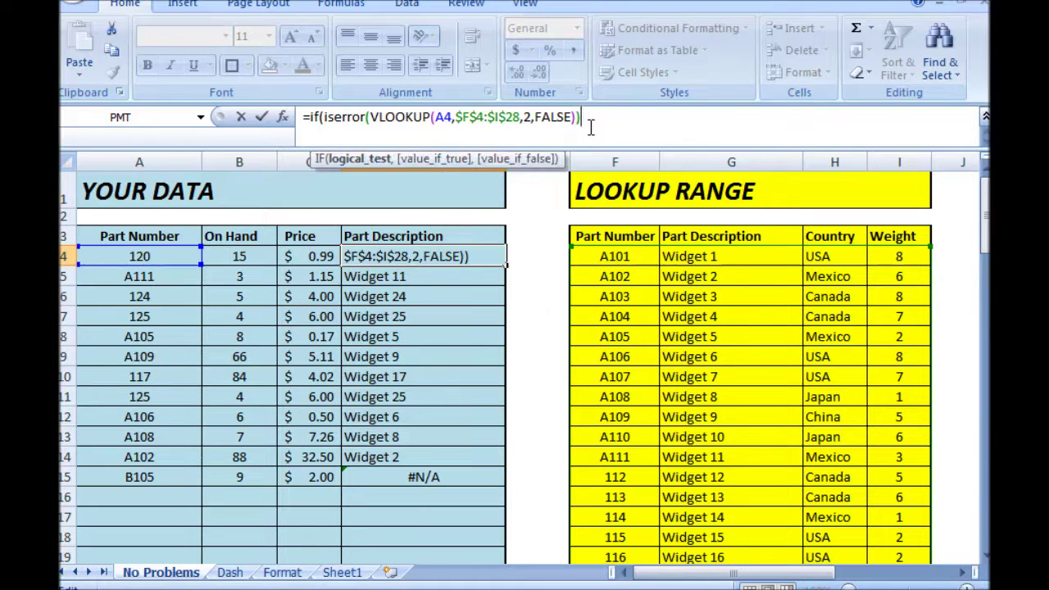
pyautogui.press('BackSpace')
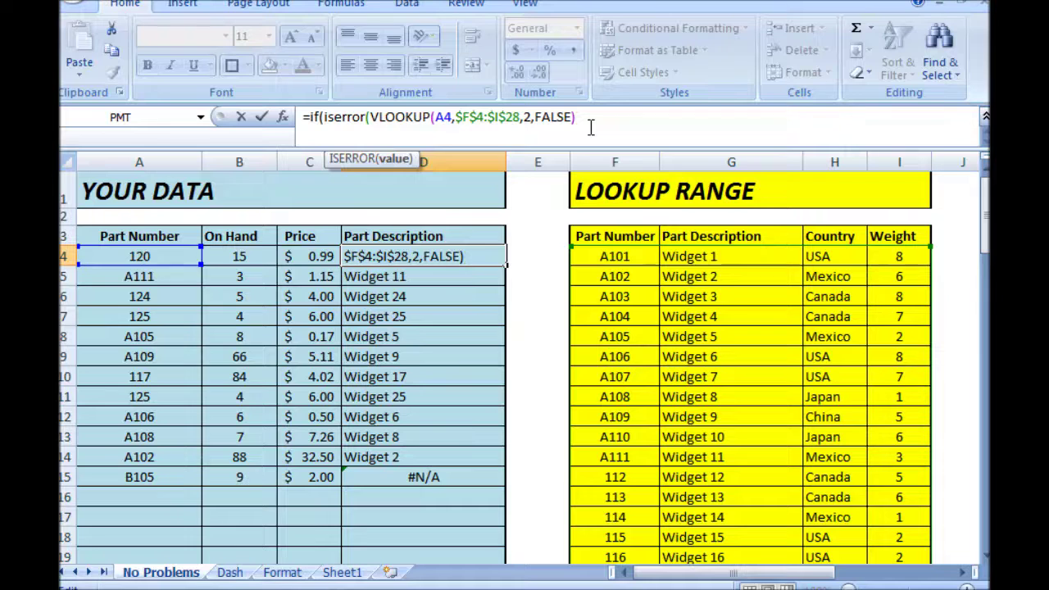
pyautogui.write(',')
pyautogui.press('BackSpace')
pyautogui.press('BackSpace')
pyautogui.write('),')
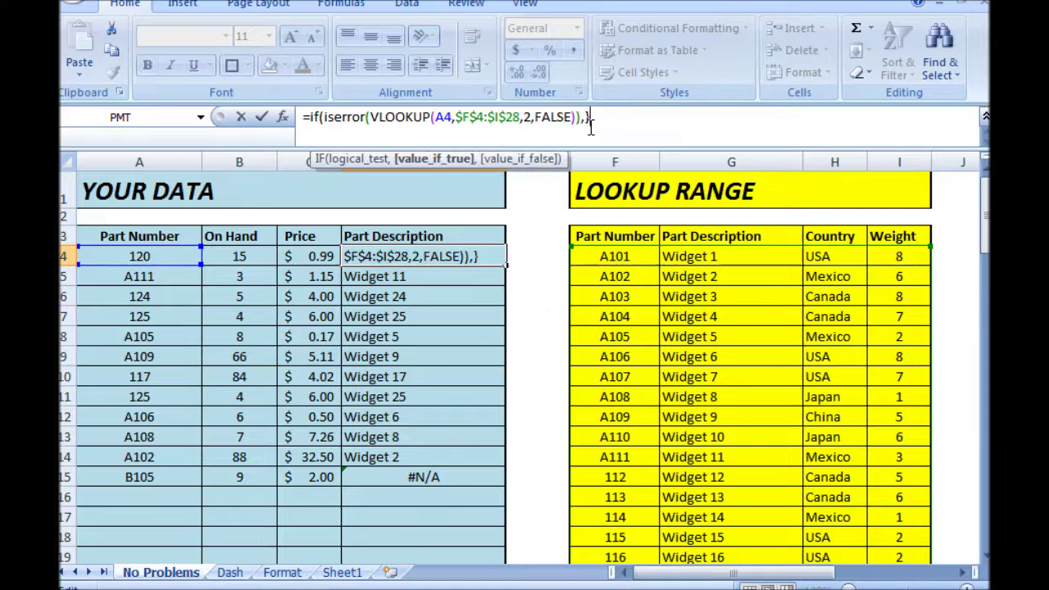
pyautogui.press('BackSpace')
pyautogui.press('BackSpace')
pyautogui.write('"",')
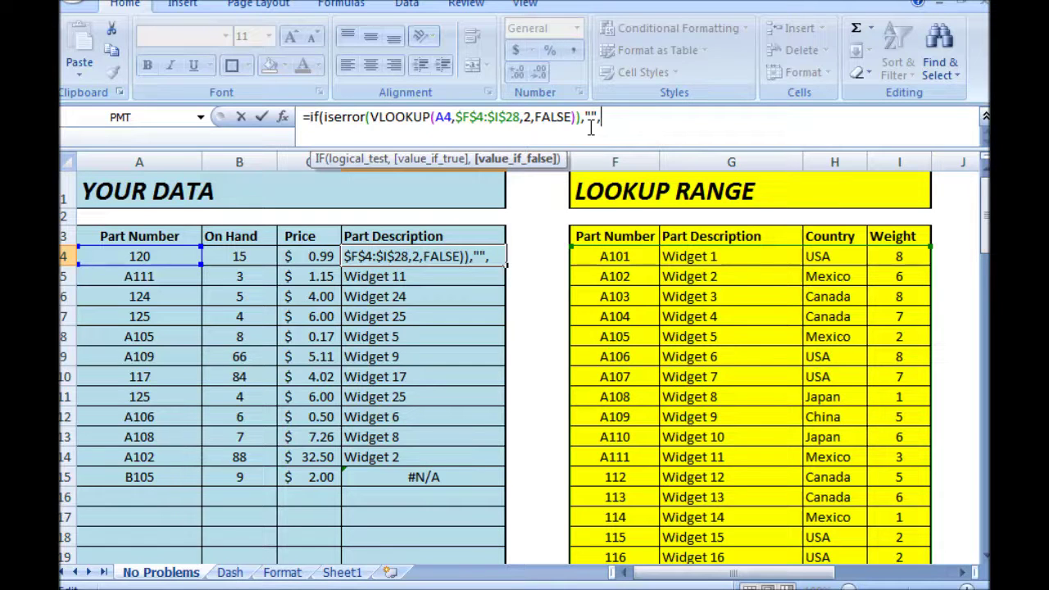
# Complete the D4 formula with vlookup(A4,$F$4:$I$28,2,false) as the value if false, accepting the proposed formula correction.
pyautogui.write('vlookup(')
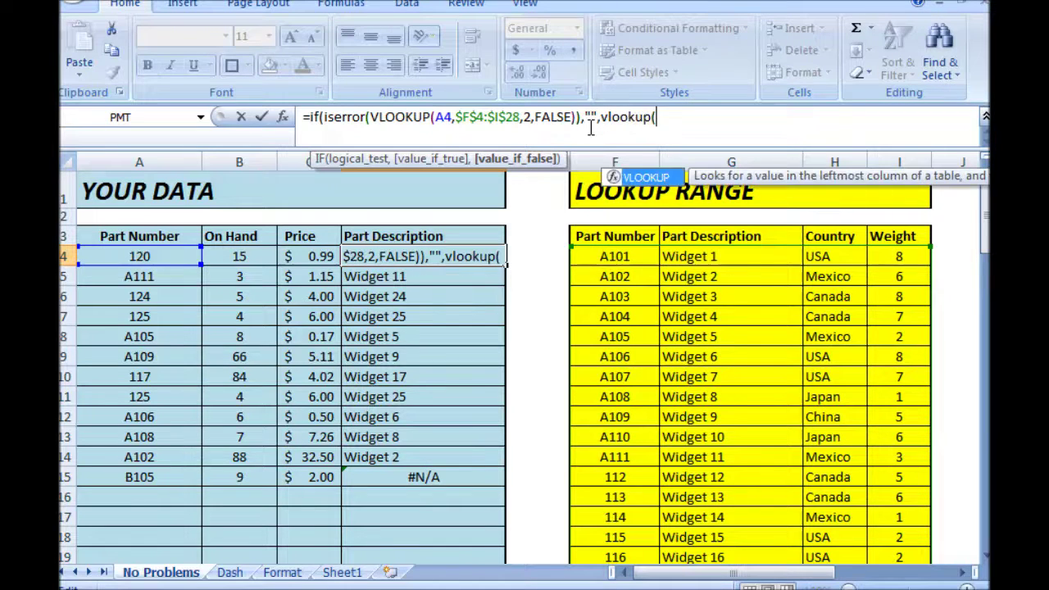
pyautogui.click(169, 256)
pyautogui.write(',')
pyautogui.moveTo(592, 257); pyautogui.dragTo(905, 541)
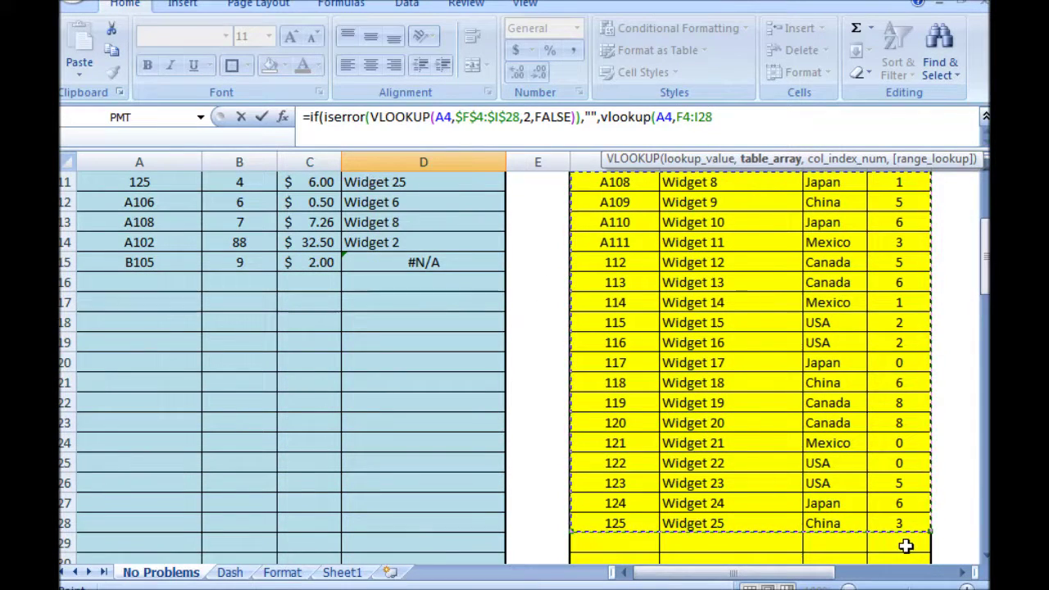
pyautogui.press('F4')
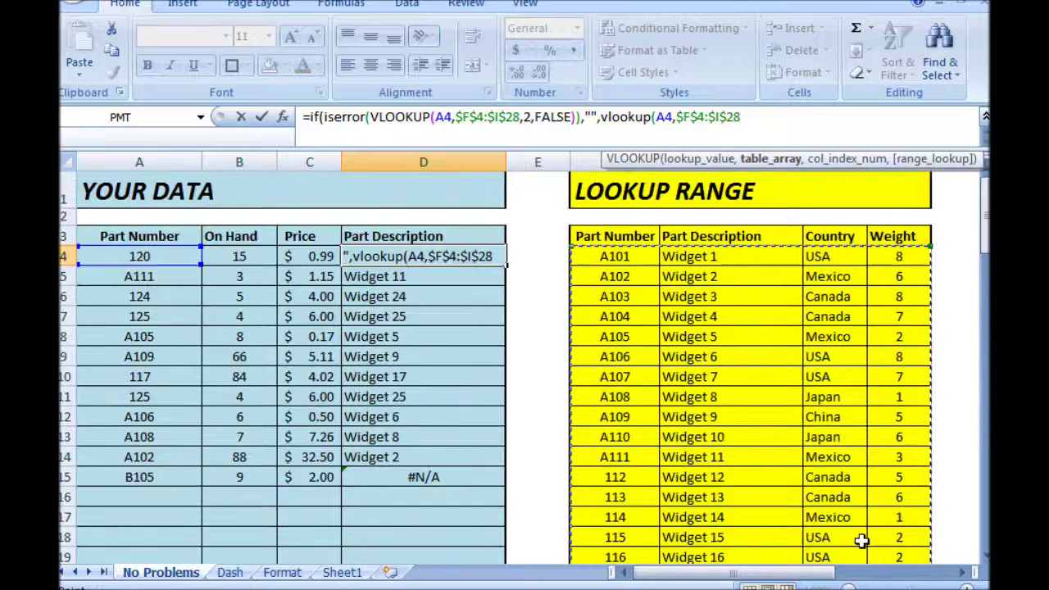
pyautogui.write(',2,false)')
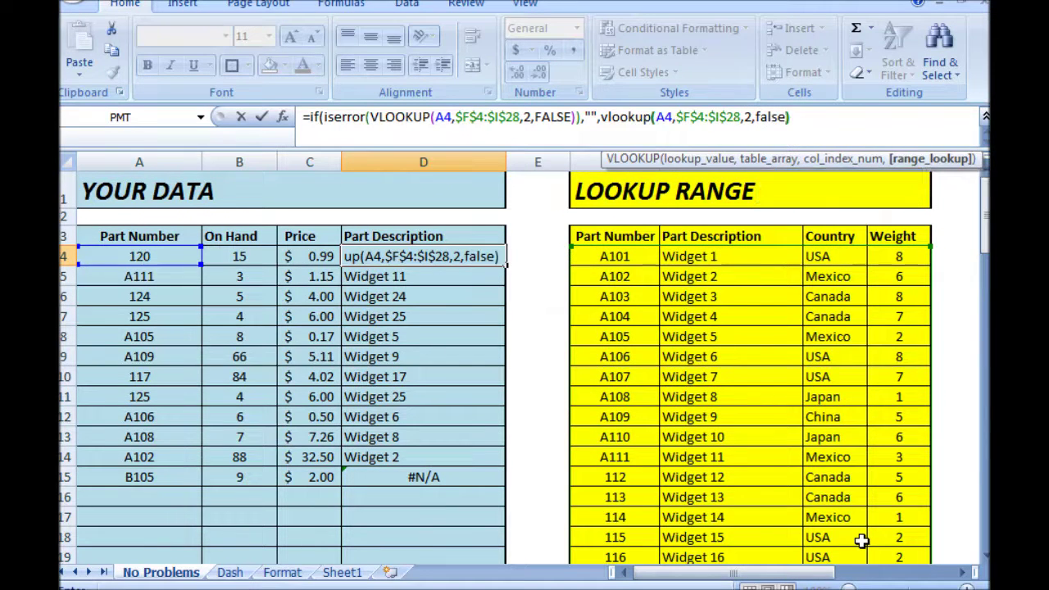
pyautogui.press('Return')
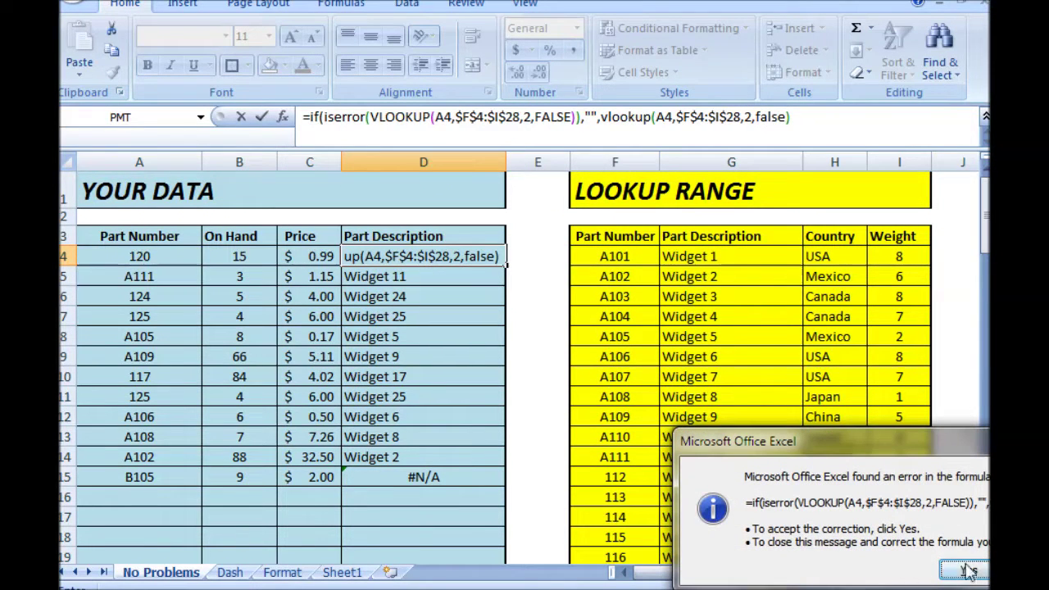
pyautogui.press('Return')
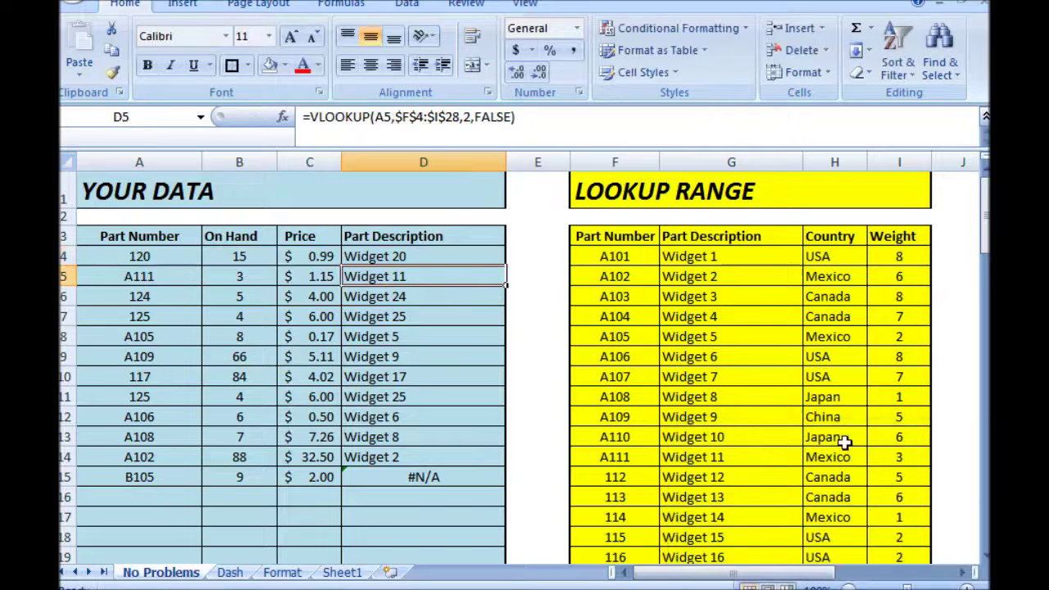
# Examine the ISERROR test, the "" value if true and the VLOOKUP value if false in the D4 formula.
pyautogui.click(422, 254)
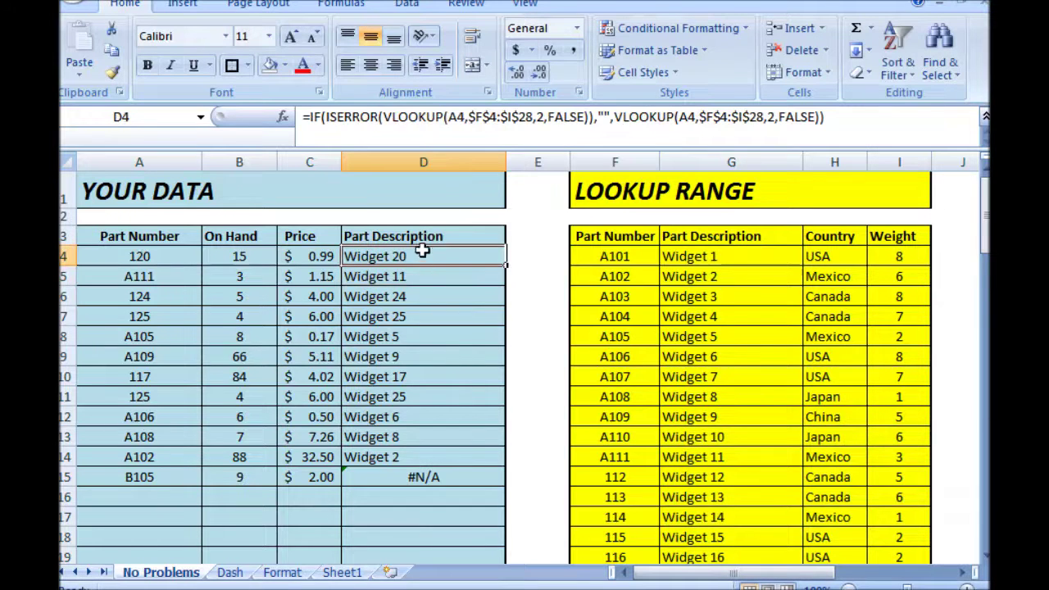
pyautogui.click(325, 117)
pyautogui.moveTo(324, 117); pyautogui.dragTo(587, 121)
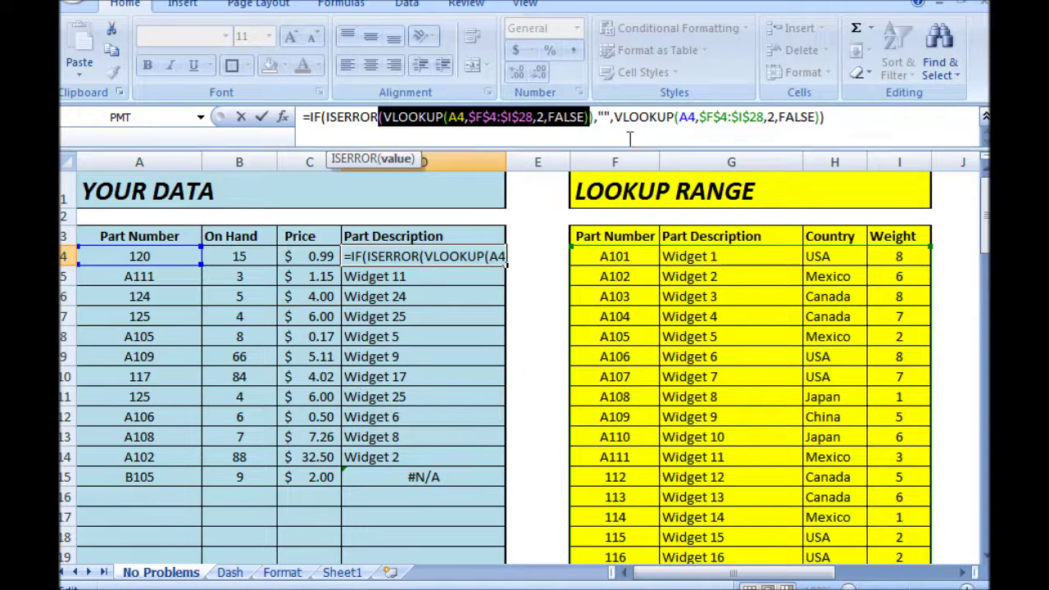
pyautogui.moveTo(595, 117); pyautogui.dragTo(612, 118)
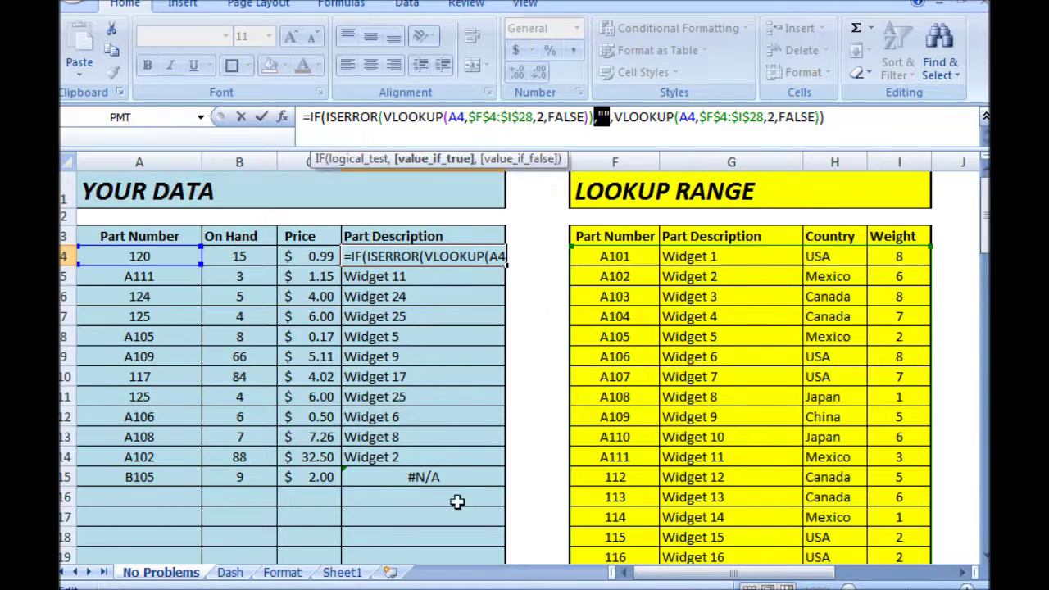
pyautogui.moveTo(614, 117); pyautogui.dragTo(818, 119)
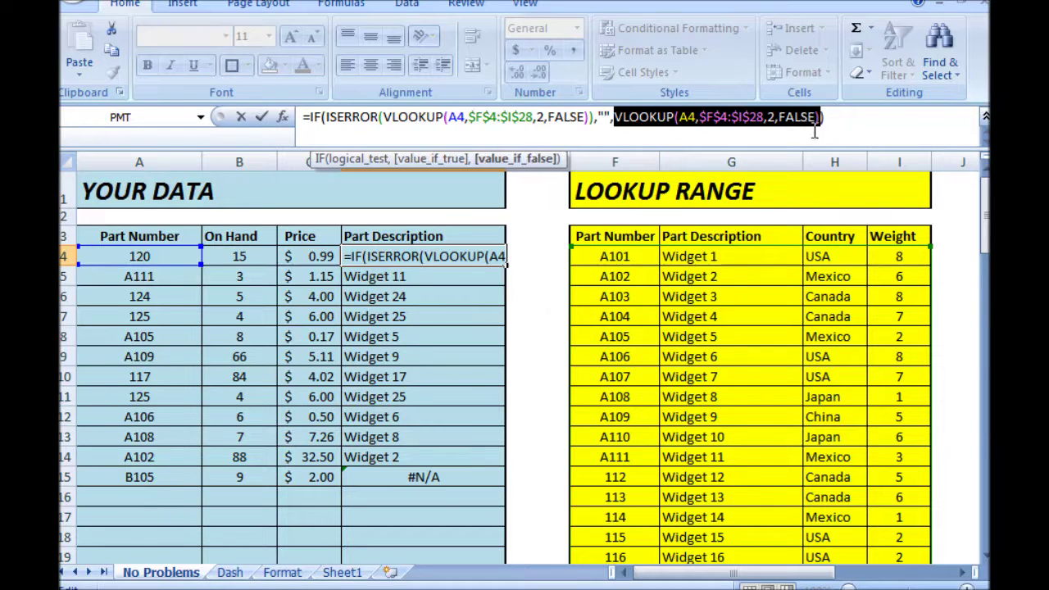
pyautogui.press('Return')
# Fill the IF(ISERROR(VLOOKUP formula from D4 down through D15 and check the result for part number B105.
pyautogui.click(488, 261)
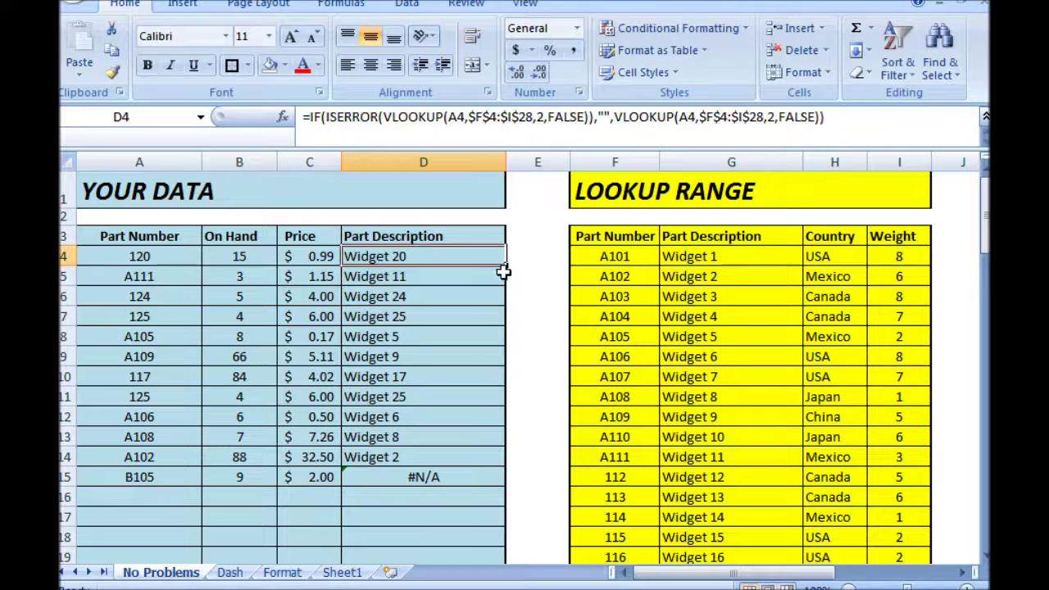
pyautogui.doubleClick(506, 266)
pyautogui.click(403, 478)
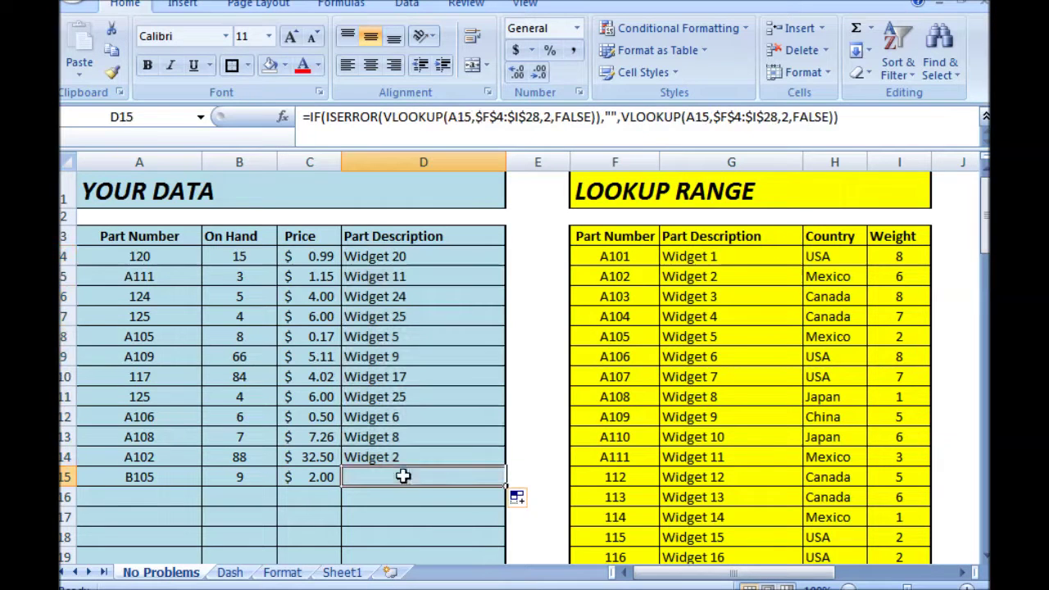
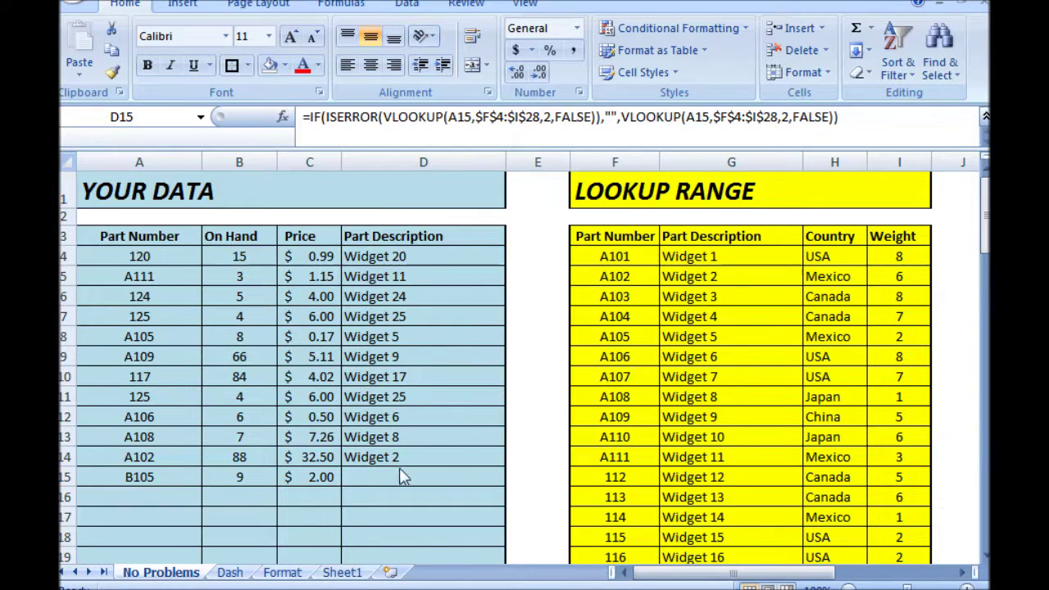
# Clear the B105 record in A15:D15 and the Part Description formulas in D4:D14.
pyautogui.moveTo(128, 475); pyautogui.dragTo(463, 475)
pyautogui.press('Delete')
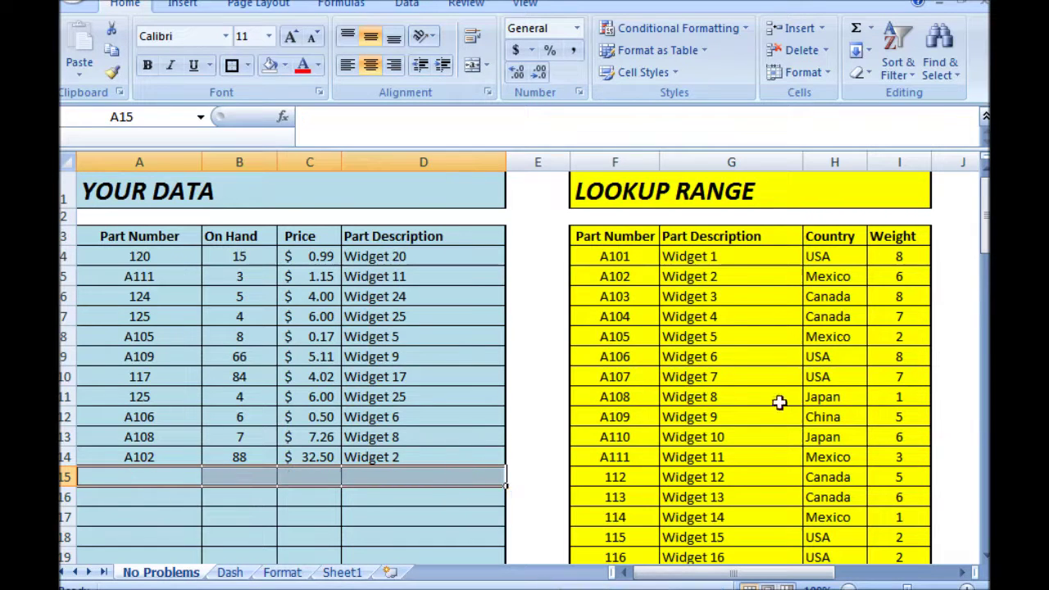
pyautogui.moveTo(428, 454); pyautogui.dragTo(431, 257)
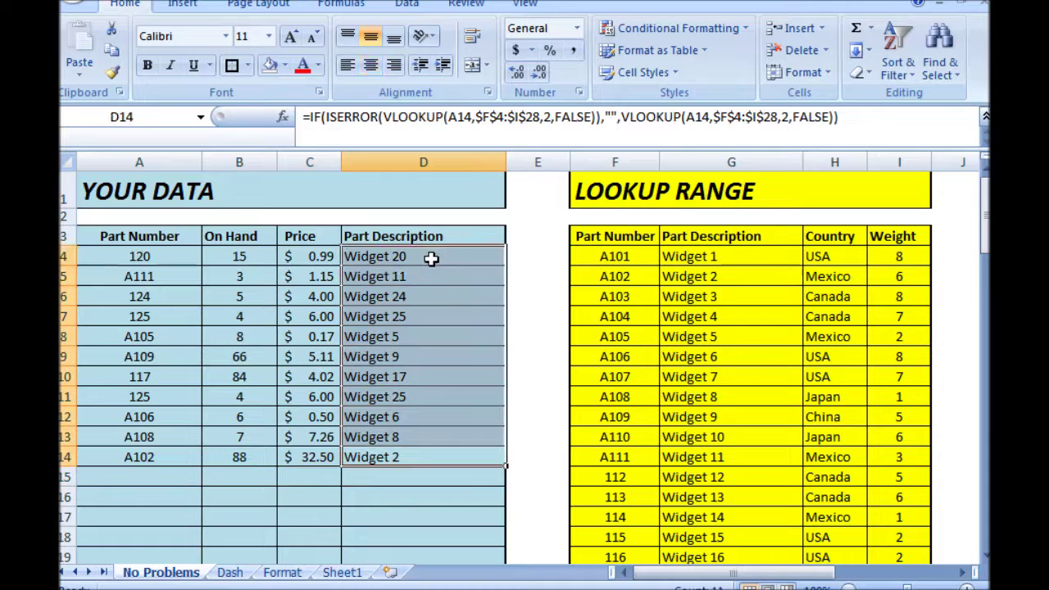
pyautogui.press('Delete')
# Enter =vlookup(A4,F4:I28,2,false) in D4, leaving the lookup range as a relative reference.
pyautogui.click(418, 266)
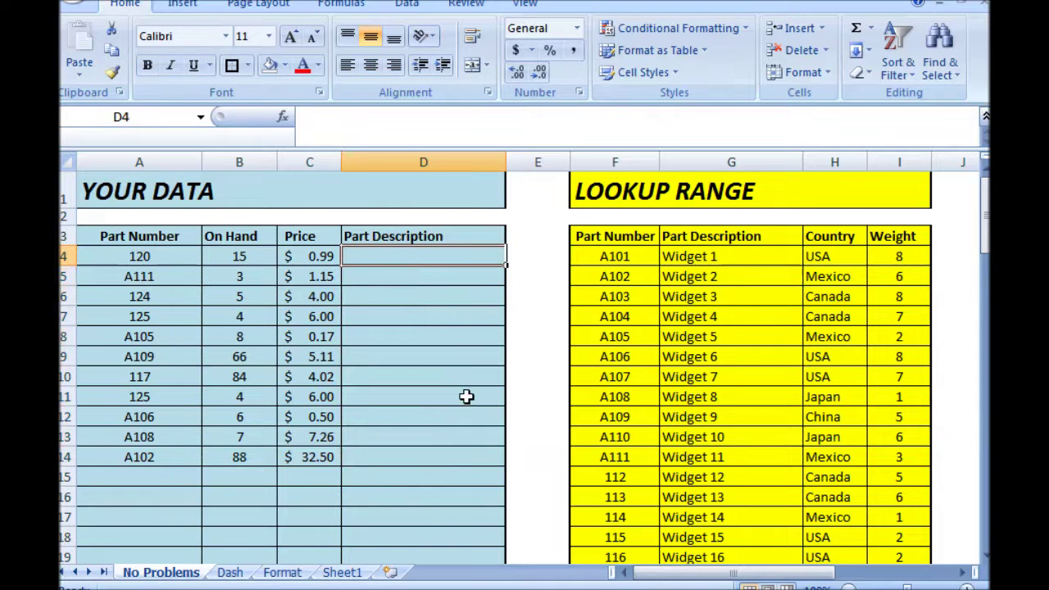
pyautogui.write('=vlookup(')
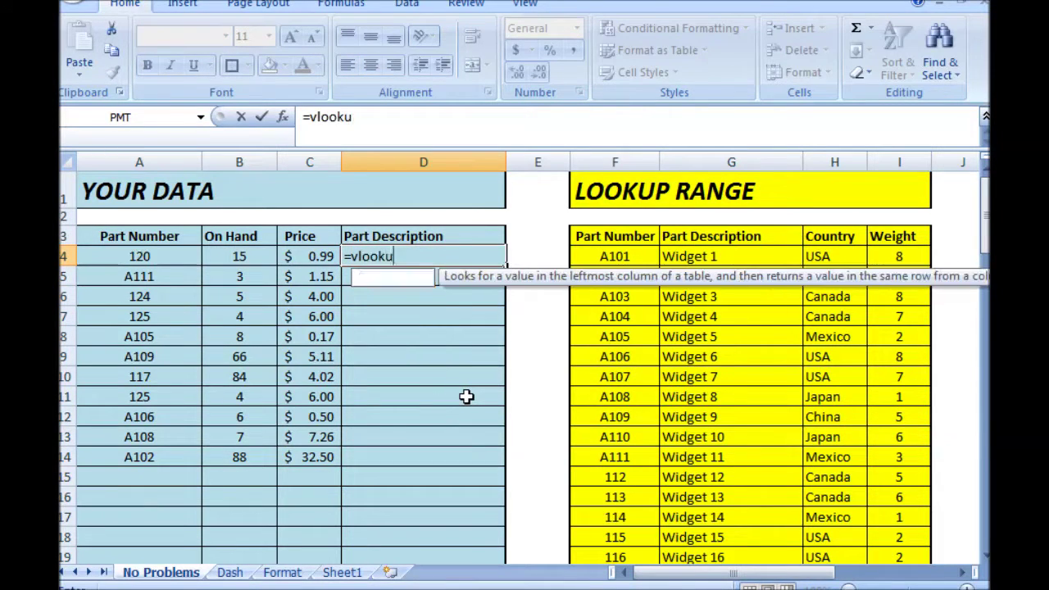
pyautogui.click(131, 257)
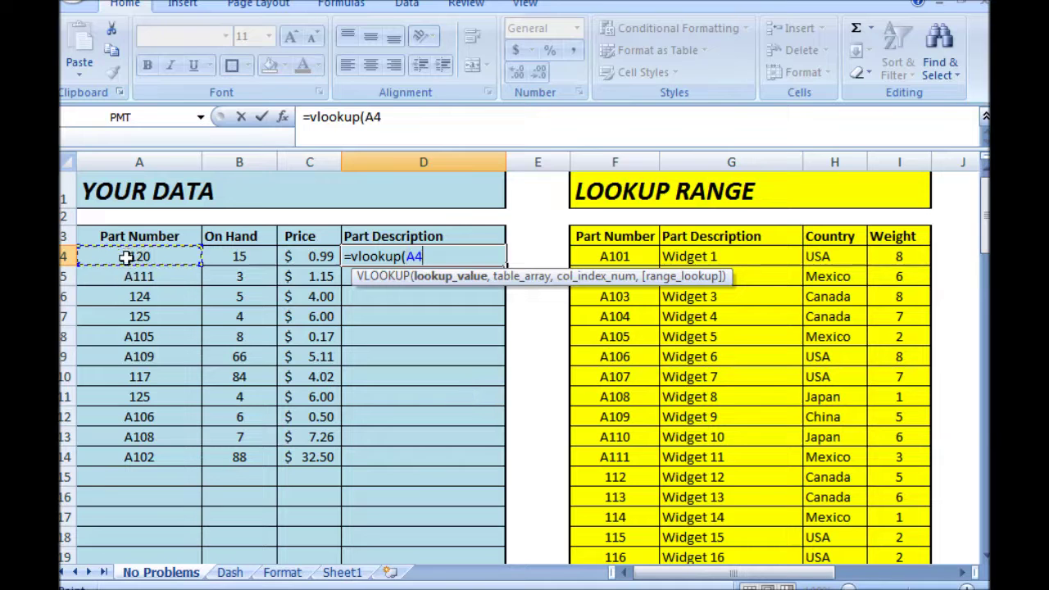
pyautogui.write(',')
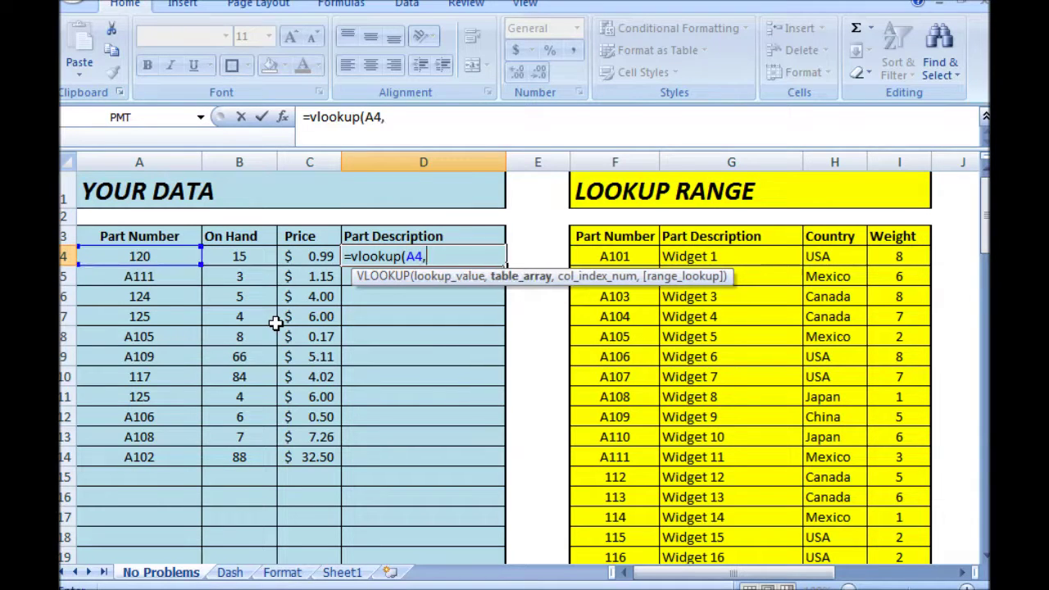
pyautogui.moveTo(619, 257); pyautogui.dragTo(912, 522)
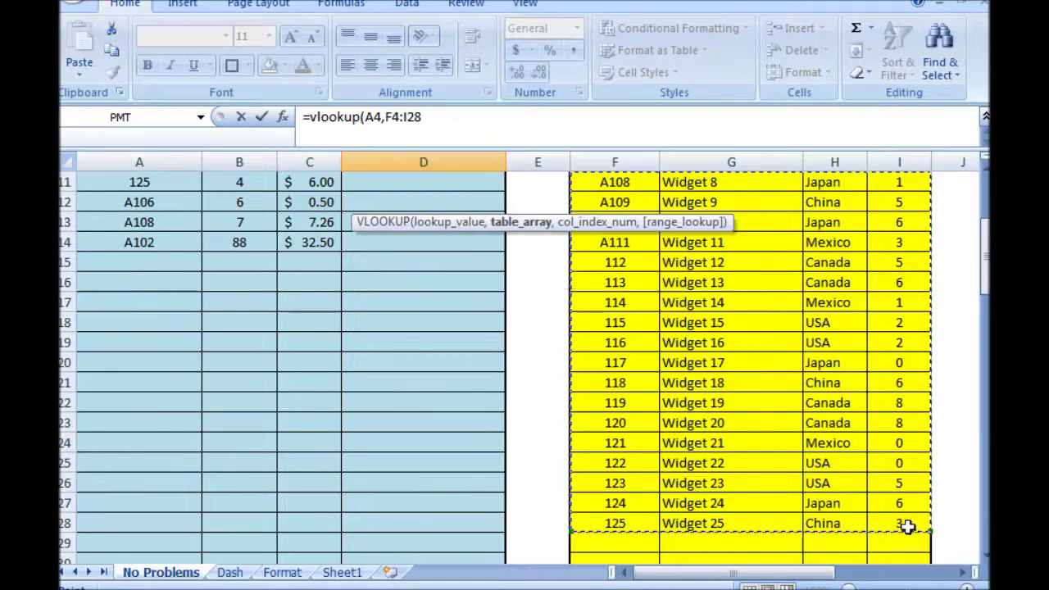
pyautogui.write(',')
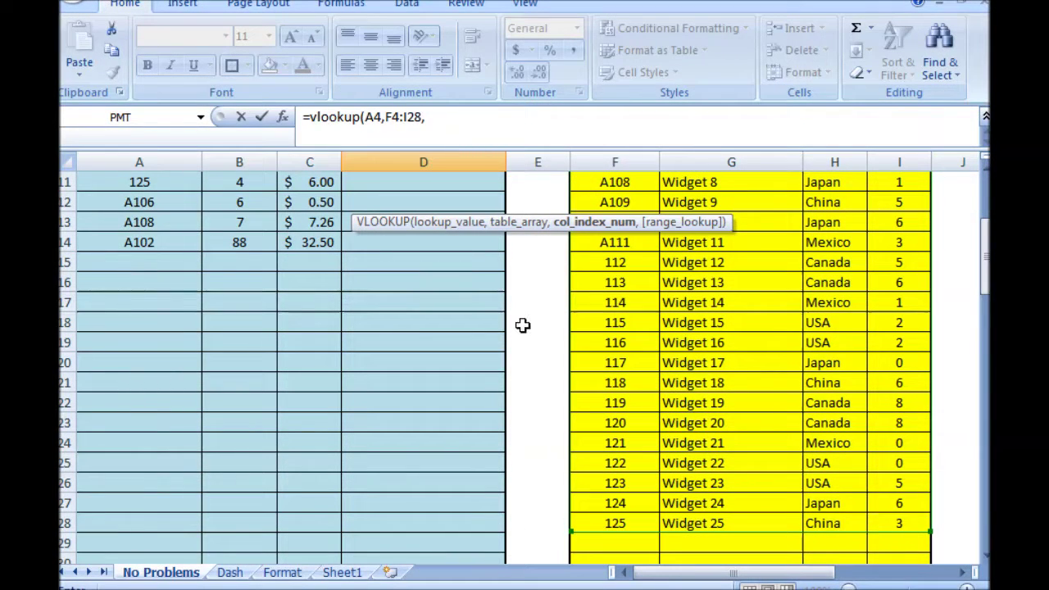
pyautogui.scroll(4, 551, 273)
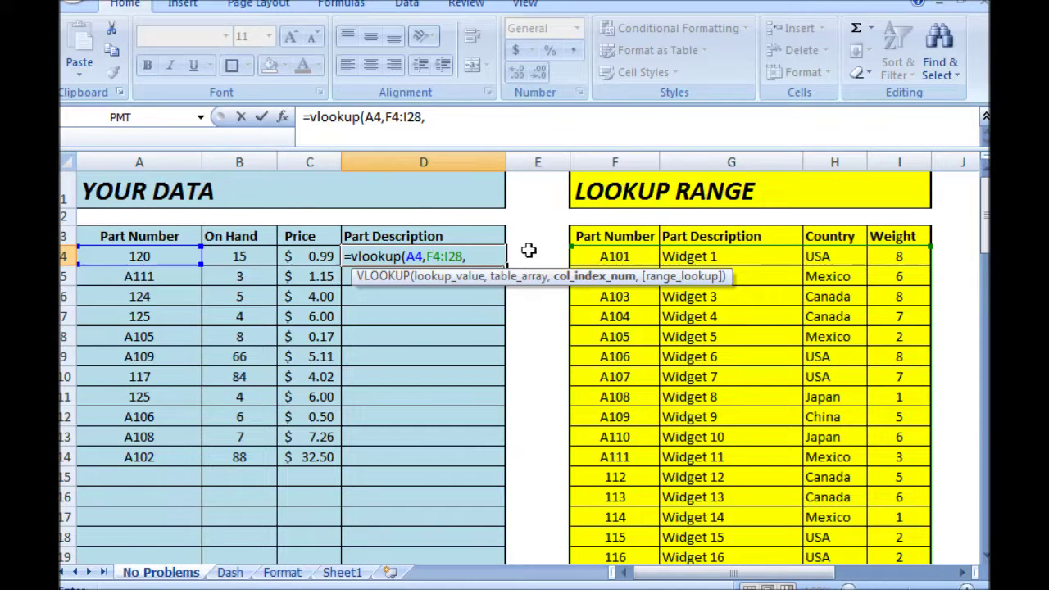
pyautogui.write('2,false)')
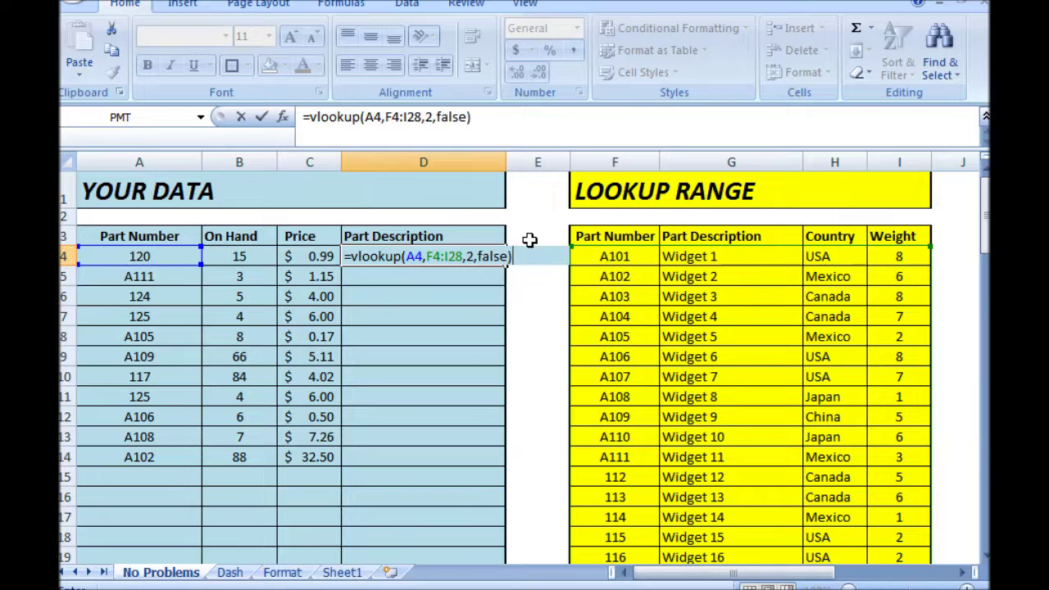
pyautogui.press('Return')
# Fill the relative-range VLOOKUP from D4 down through D14 and check the results in D12:D14.
pyautogui.click(470, 258)
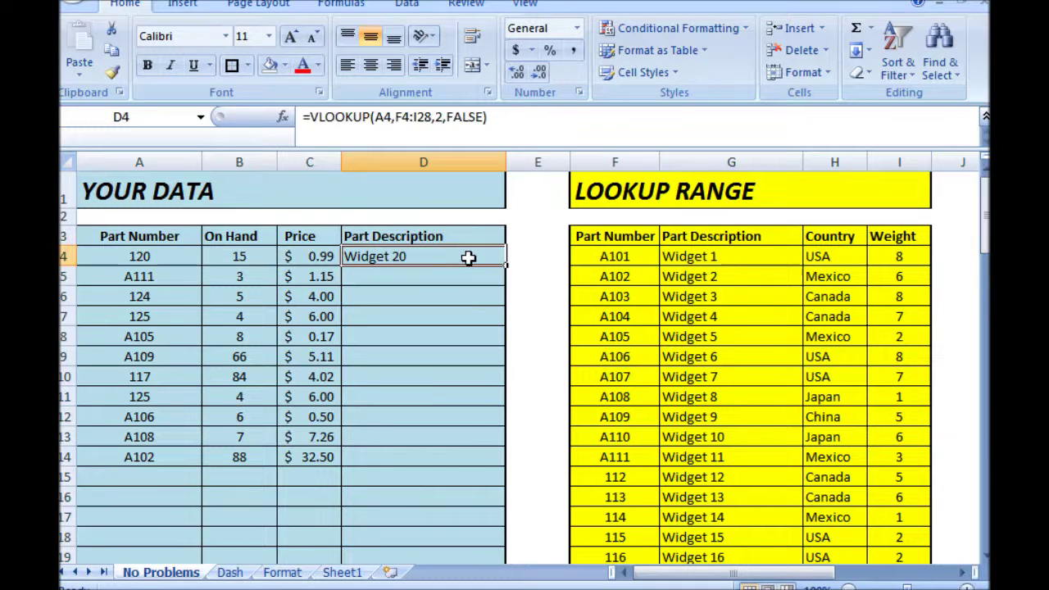
pyautogui.moveTo(509, 266); pyautogui.dragTo(511, 467)
pyautogui.moveTo(467, 414); pyautogui.dragTo(468, 456)
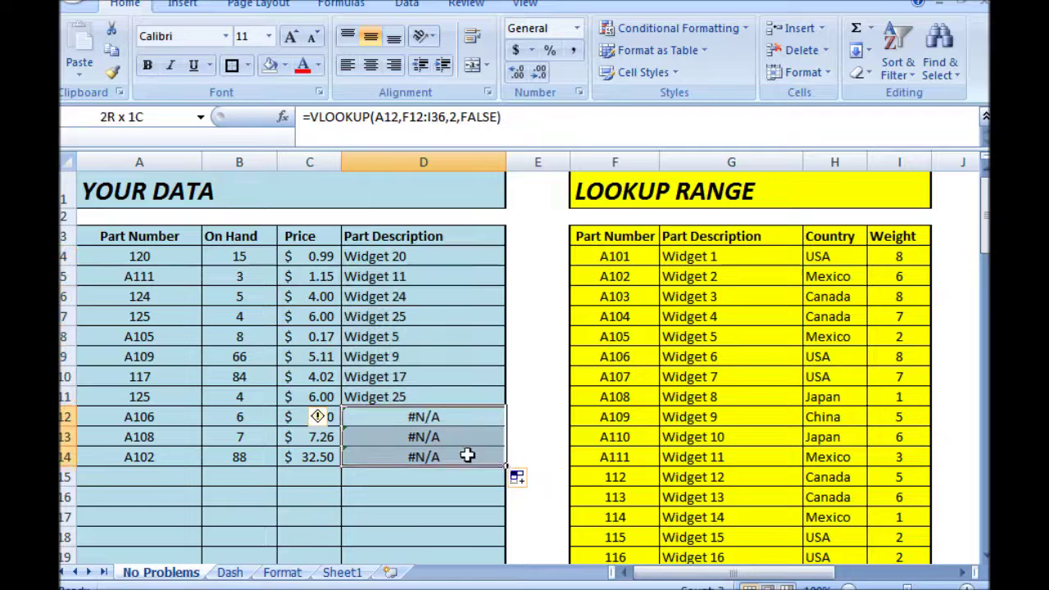
pyautogui.click(457, 415)
# Examine the lookup range reference in the D4 formula and compare it with the one in D5.
pyautogui.click(421, 256)
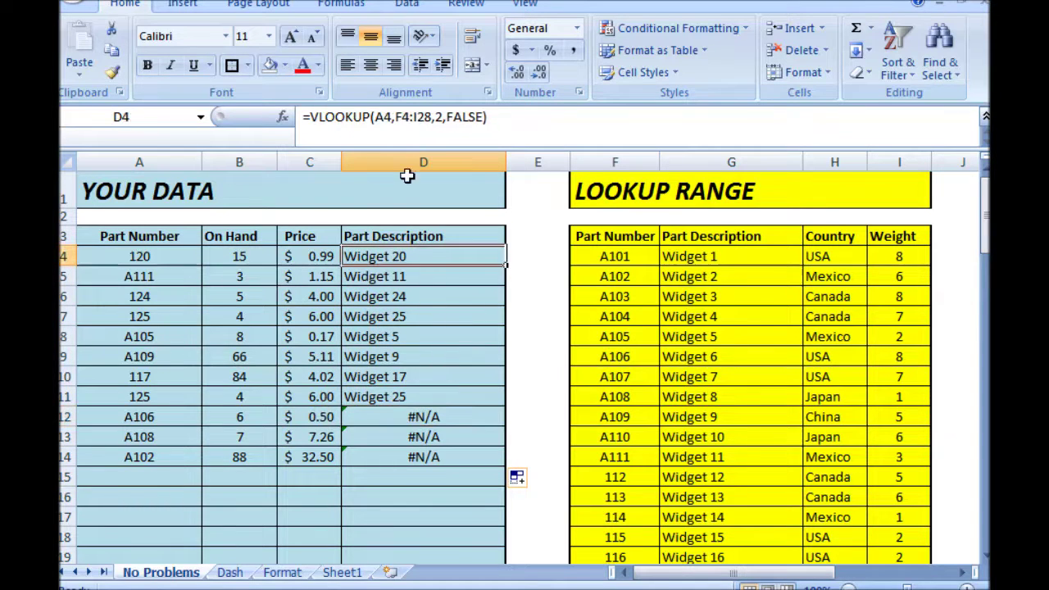
pyautogui.moveTo(395, 116); pyautogui.dragTo(426, 116)
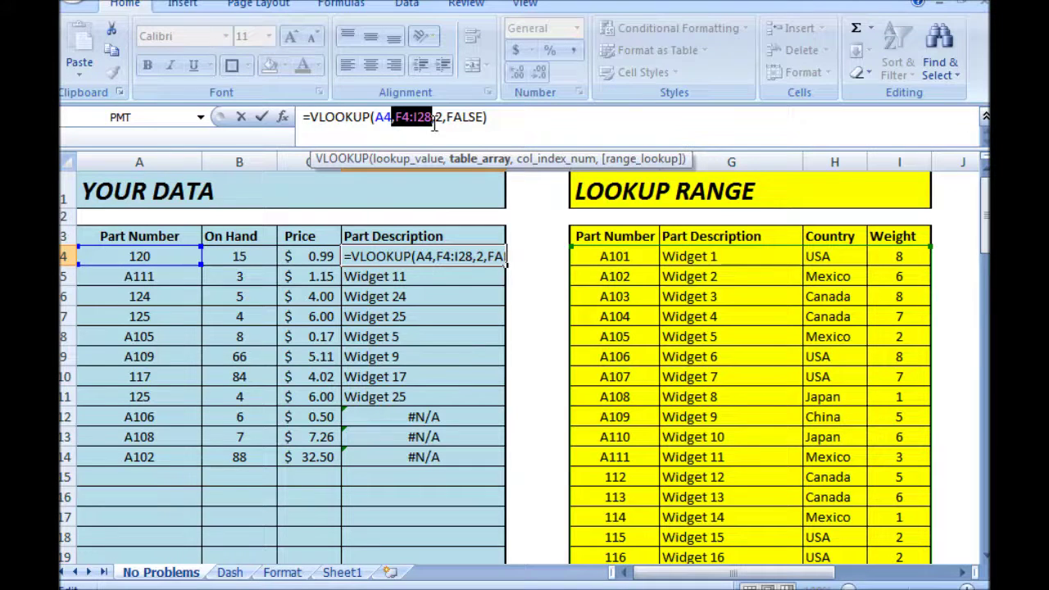
pyautogui.press('Return')
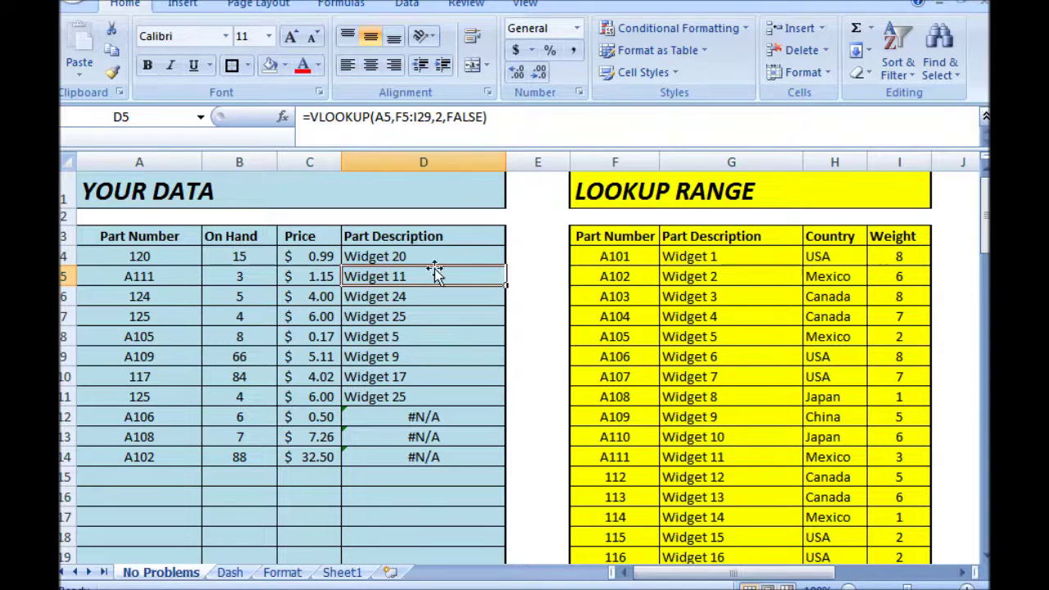
pyautogui.click(444, 131)
pyautogui.moveTo(590, 270); pyautogui.dragTo(595, 269)
pyautogui.press('Return')
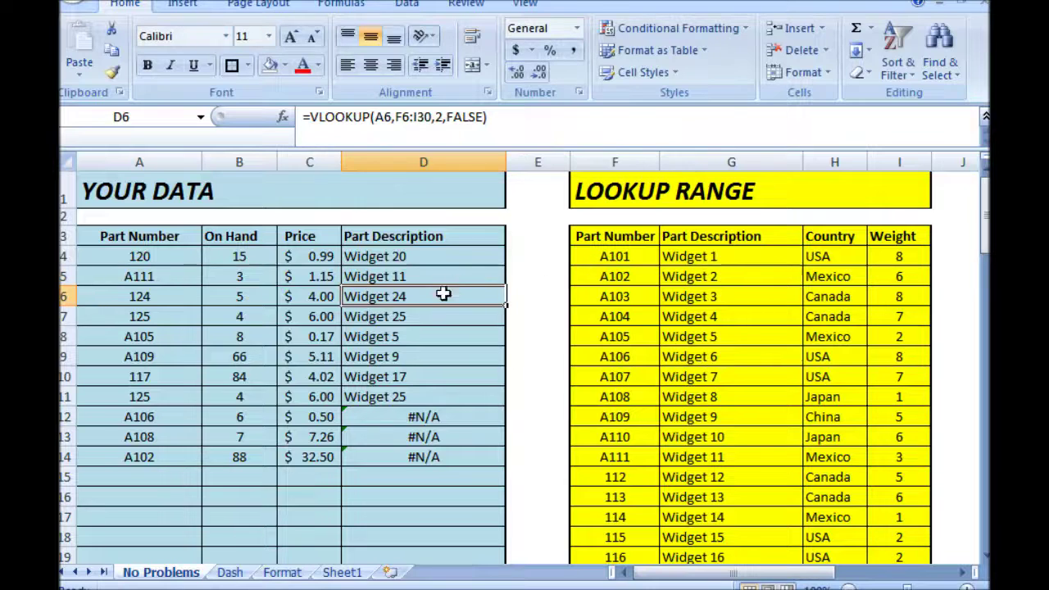
# Inspect the lookup ranges used by the formulas in D9 and D11 against the yellow lookup table.
pyautogui.click(409, 358)
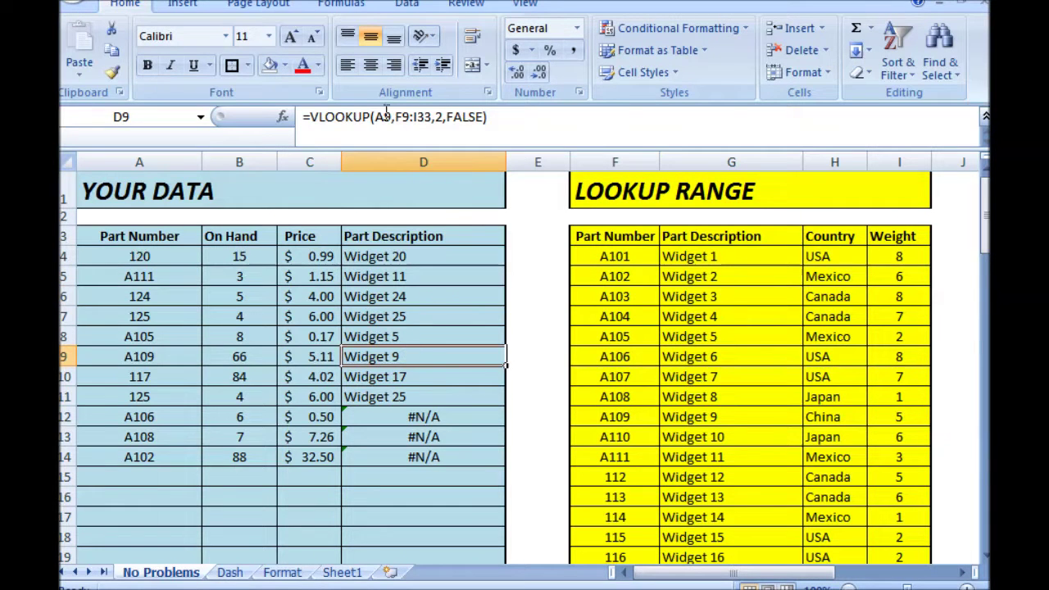
pyautogui.click(405, 117)
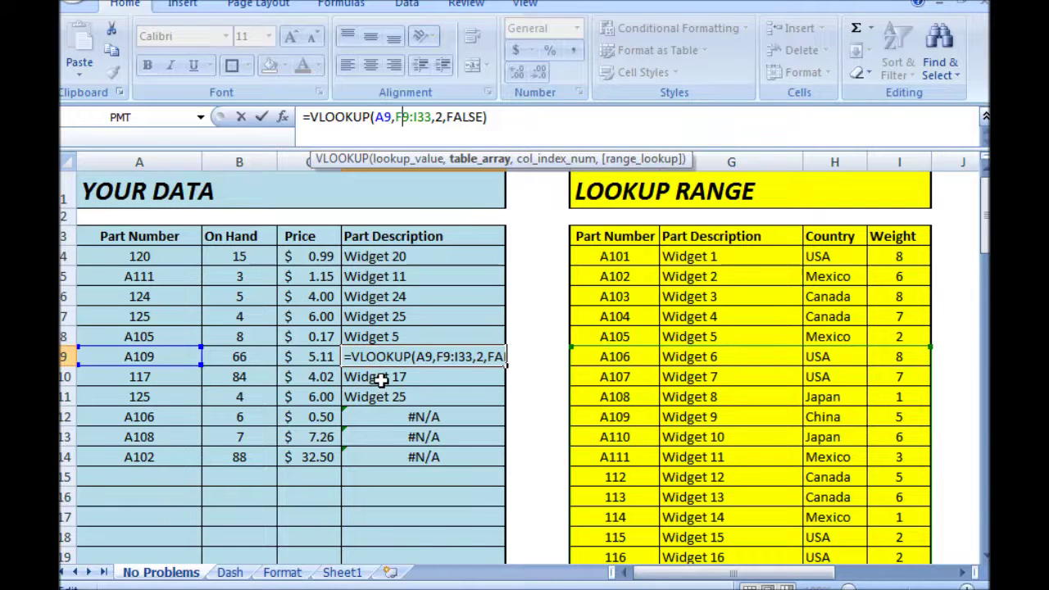
pyautogui.press('Return')
pyautogui.press('Return')
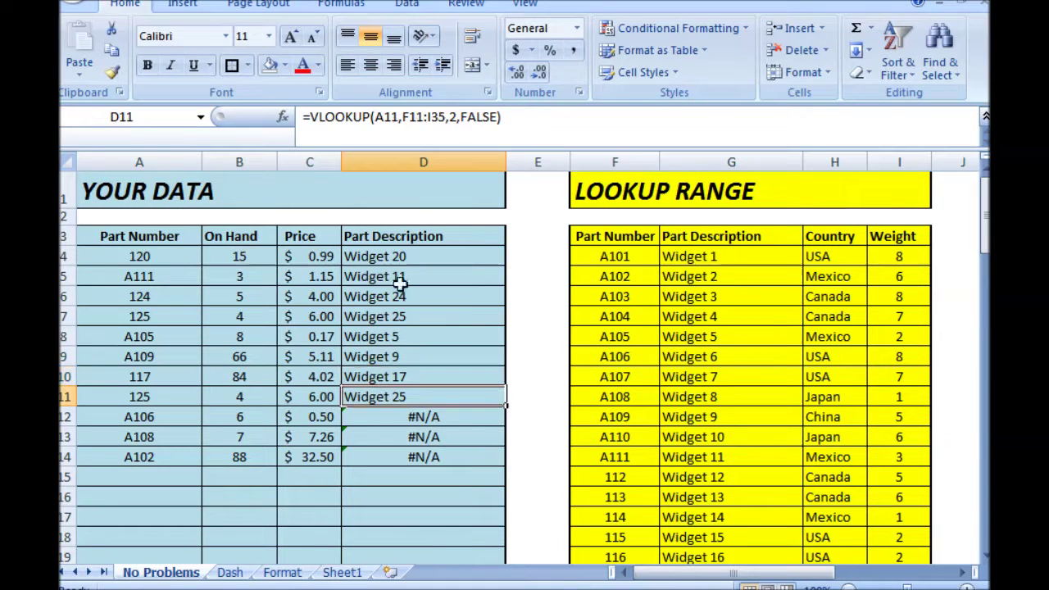
pyautogui.click(409, 117)
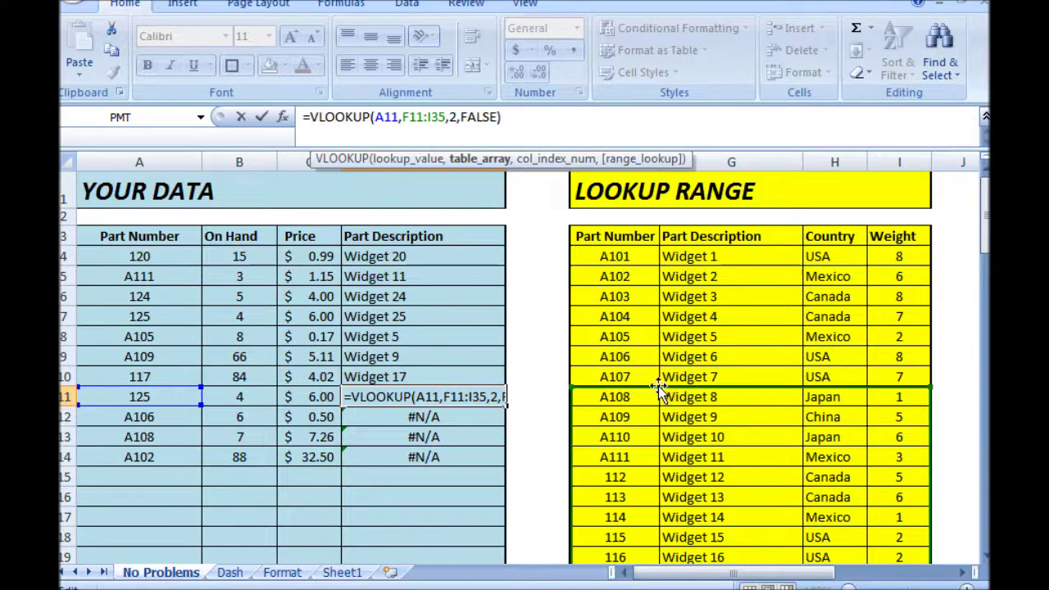
pyautogui.press('Return')
pyautogui.click(406, 400)
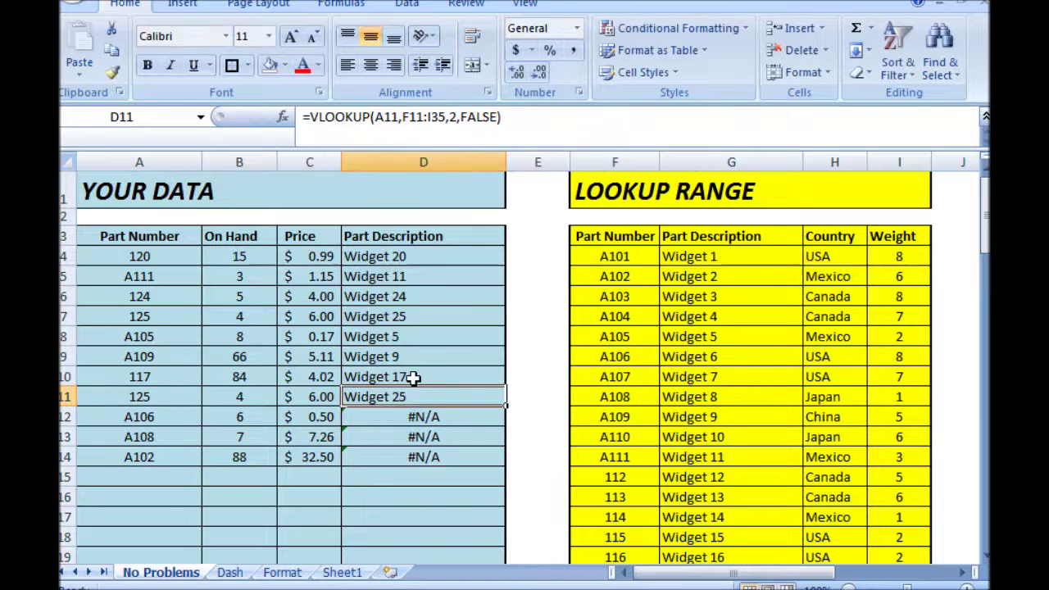
# Compare the formulas in D4, D10 and D12 and check whether the range in D12 covers part number A106.
pyautogui.click(414, 258)
pyautogui.click(410, 414)
pyautogui.click(418, 436)
pyautogui.click(403, 368)
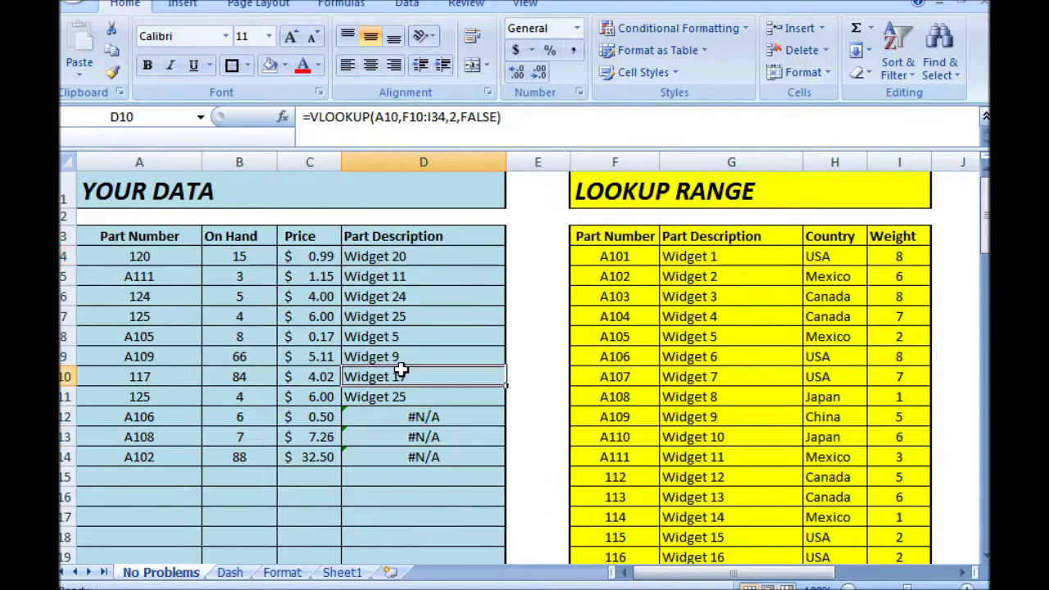
pyautogui.click(401, 260)
pyautogui.click(410, 377)
pyautogui.click(423, 422)
pyautogui.press('F2')
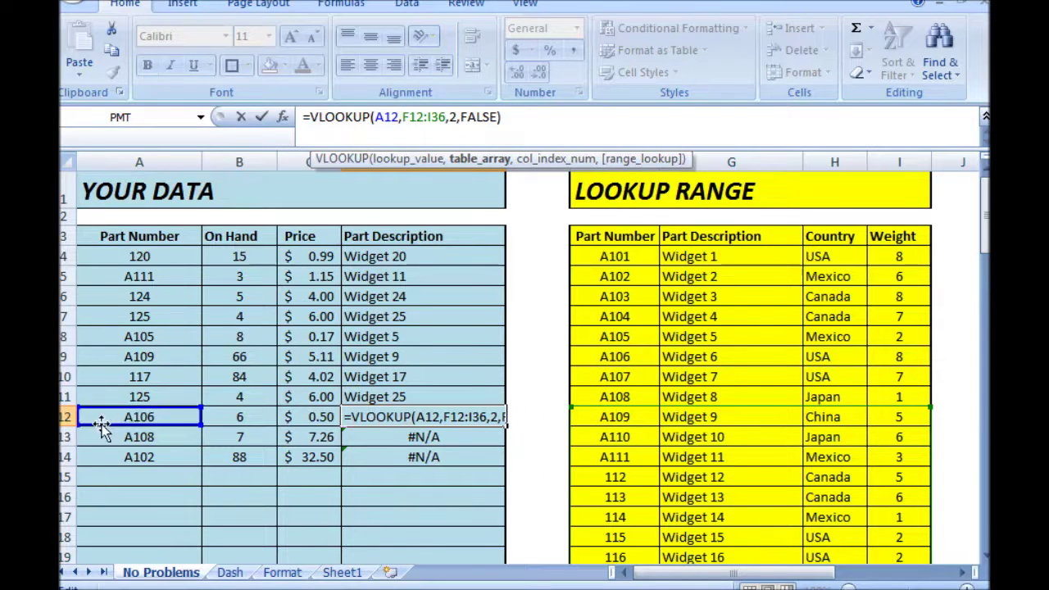
pyautogui.moveTo(671, 406); pyautogui.dragTo(639, 409)
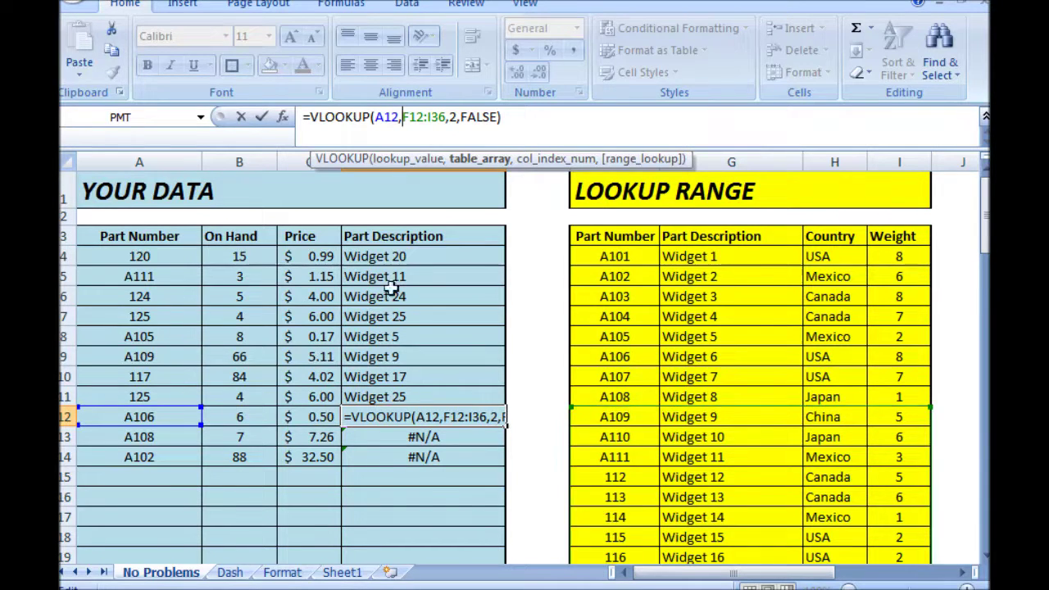
pyautogui.press('Return')
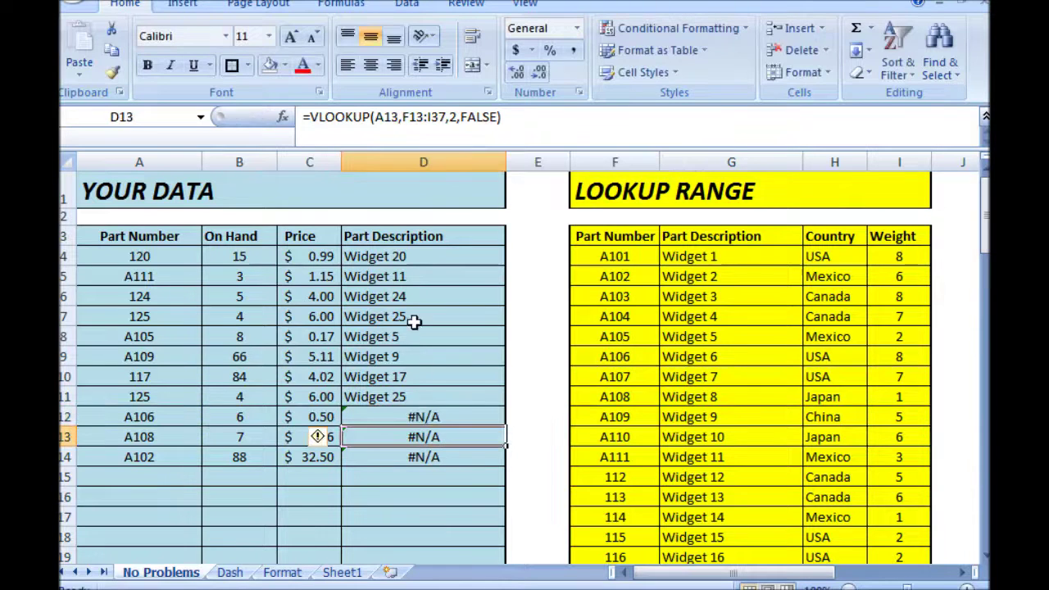
# Make the lookup range in the D4 VLOOKUP formula absolute as $F$4:$I$28.
pyautogui.click(395, 256)
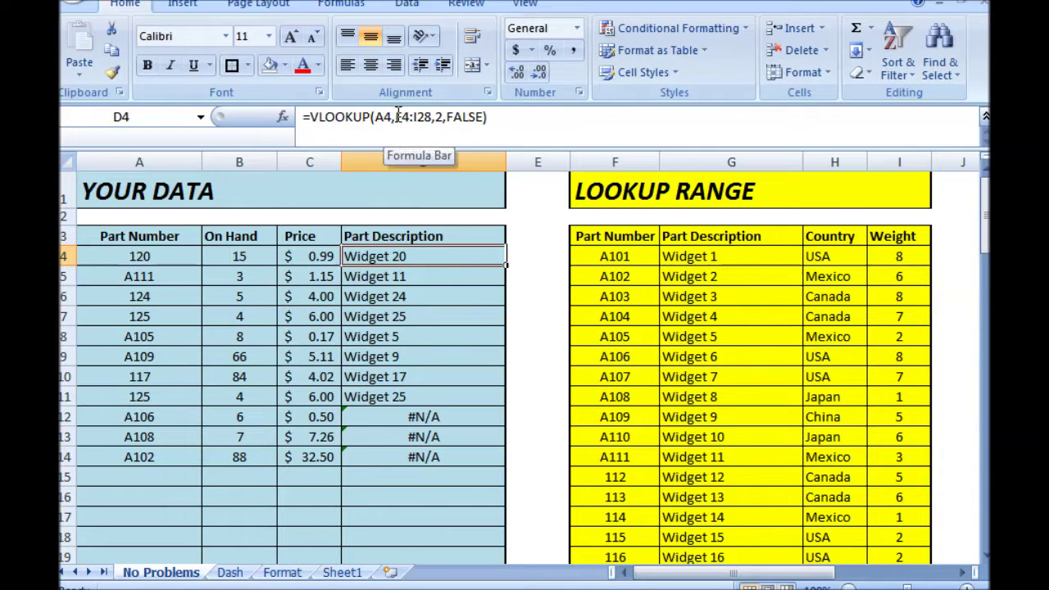
pyautogui.moveTo(394, 116); pyautogui.dragTo(432, 117)
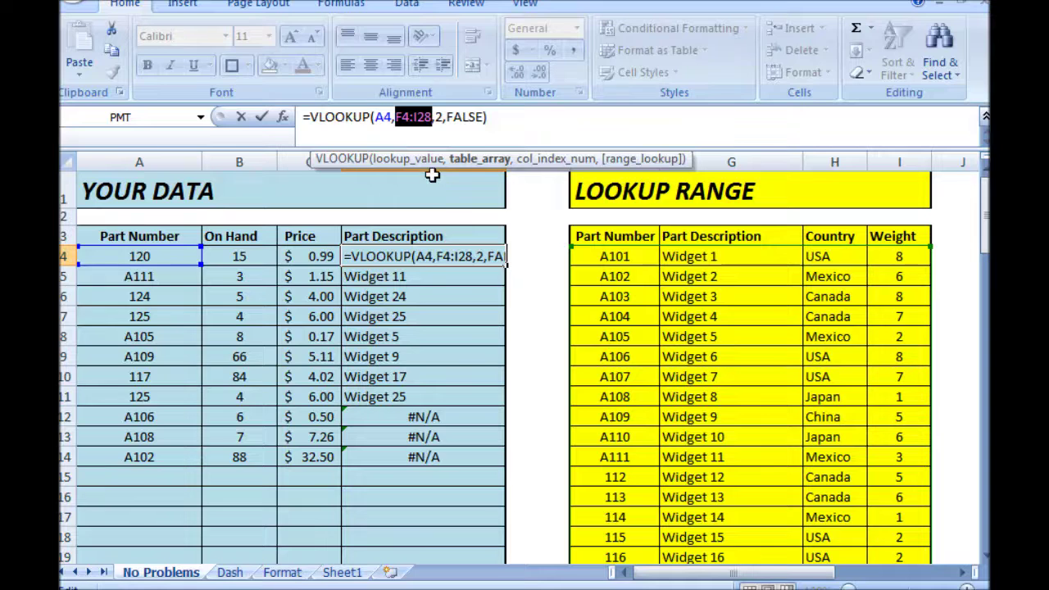
pyautogui.click(409, 117)
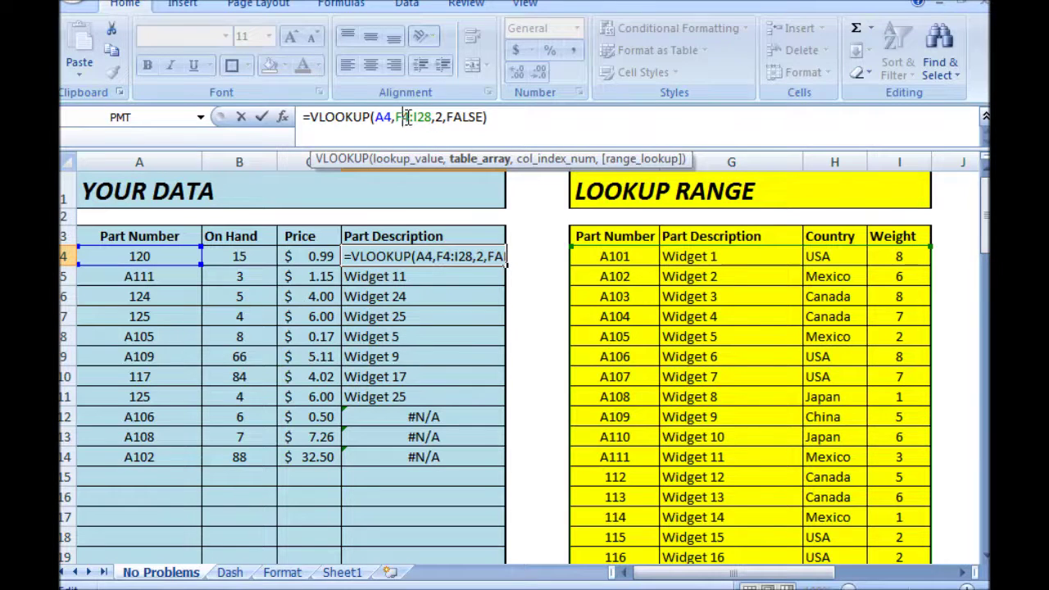
pyautogui.press('F4')
pyautogui.click(435, 118)
pyautogui.press('F4')
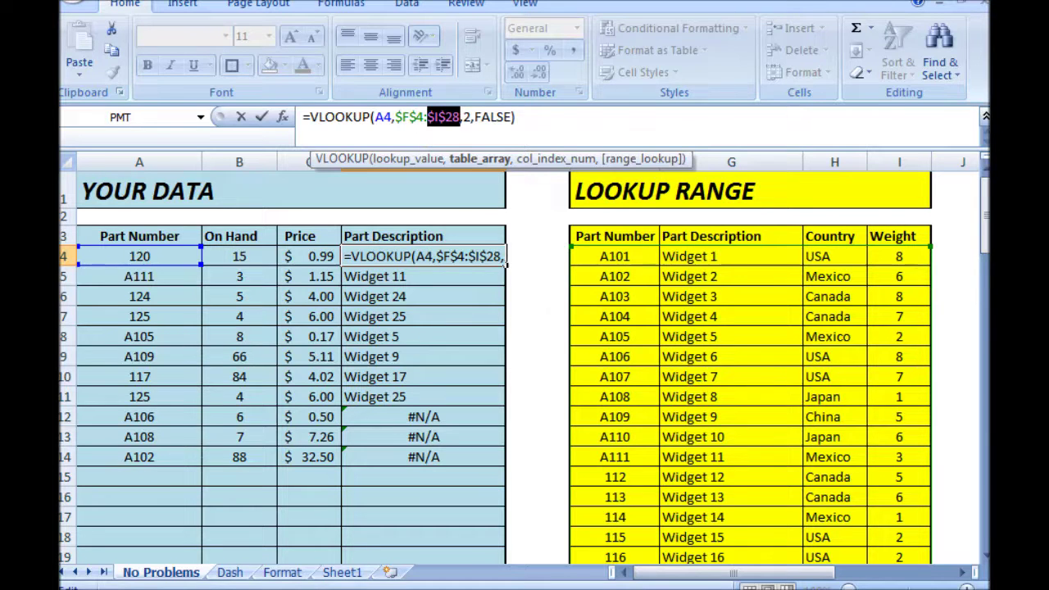
pyautogui.doubleClick(444, 118)
pyautogui.press('Return')
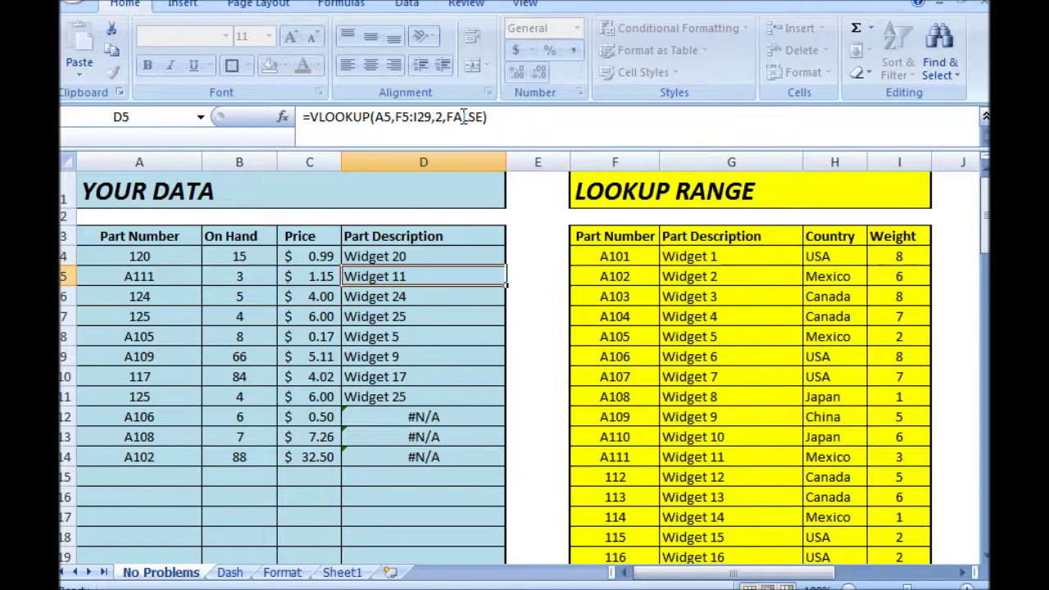
# Fill the absolute-range VLOOKUP from D4 down through D14.
pyautogui.click(495, 265)
pyautogui.moveTo(508, 263); pyautogui.dragTo(489, 468)
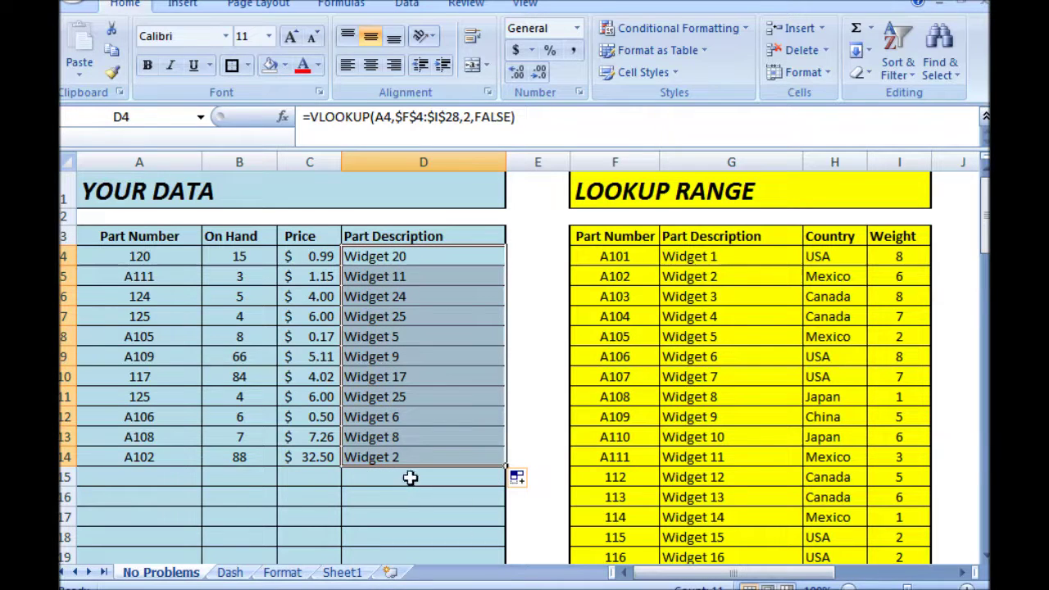
pyautogui.click(538, 255)
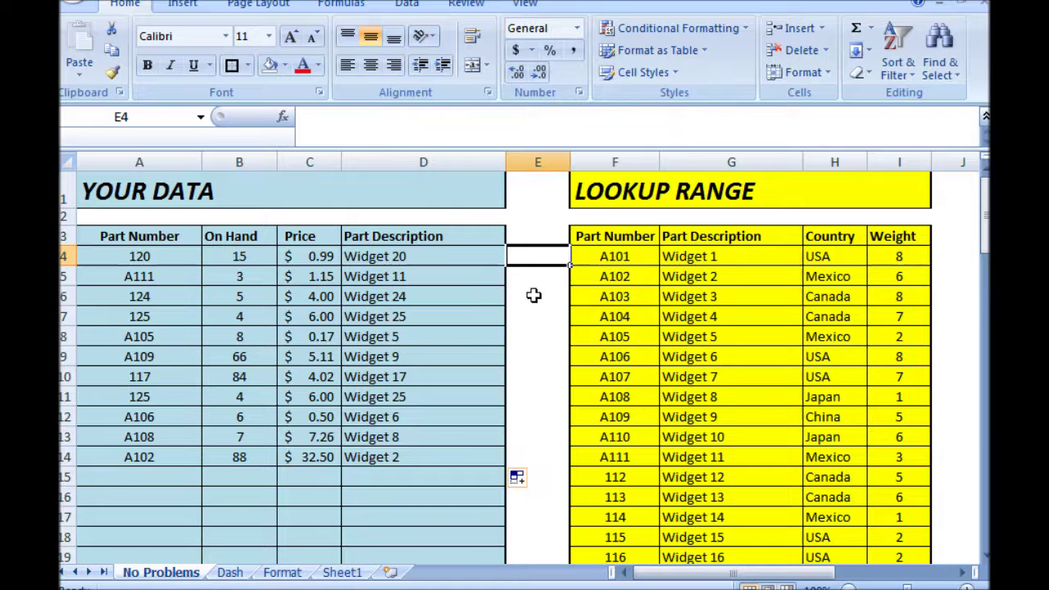
# Clear D4:D14 and enter =VLOOKUP(A4,$F$4:$I$28,5,FALSE) in D4.
pyautogui.moveTo(413, 254); pyautogui.dragTo(399, 461)
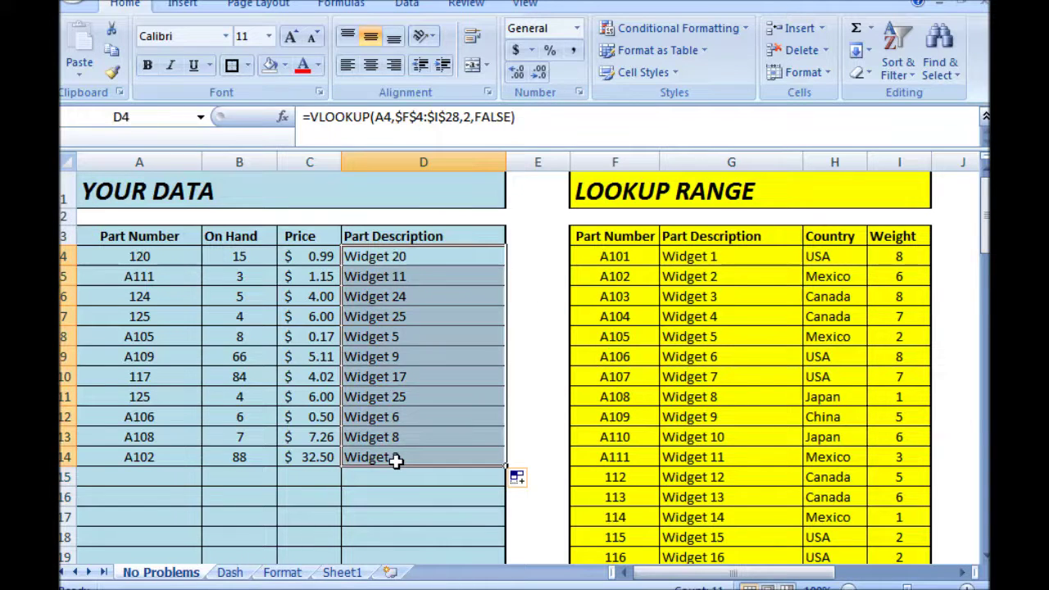
pyautogui.press('Delete')
pyautogui.click(401, 259)
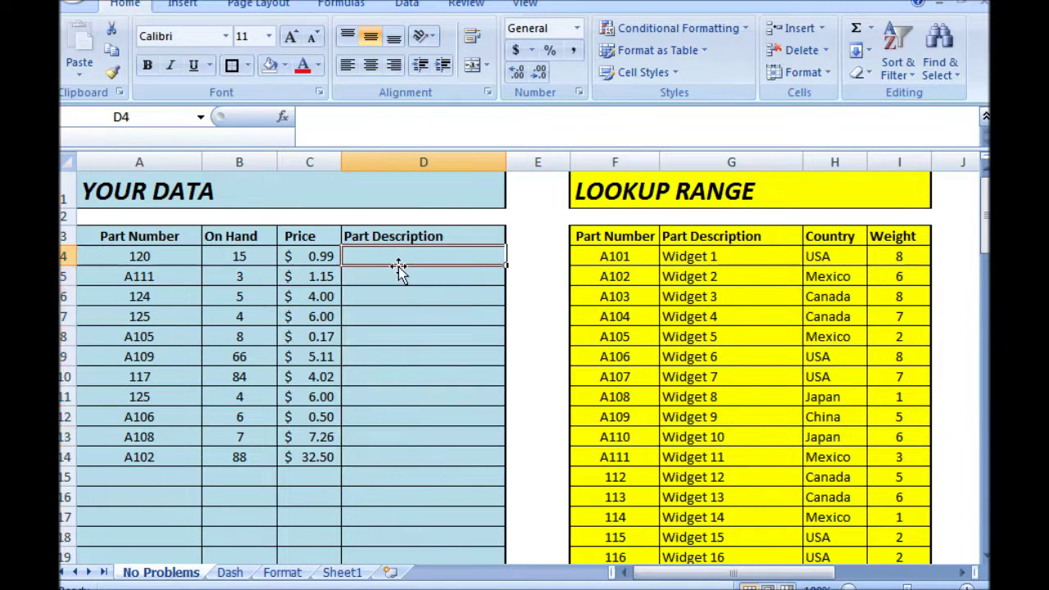
pyautogui.write('=vlookup(')
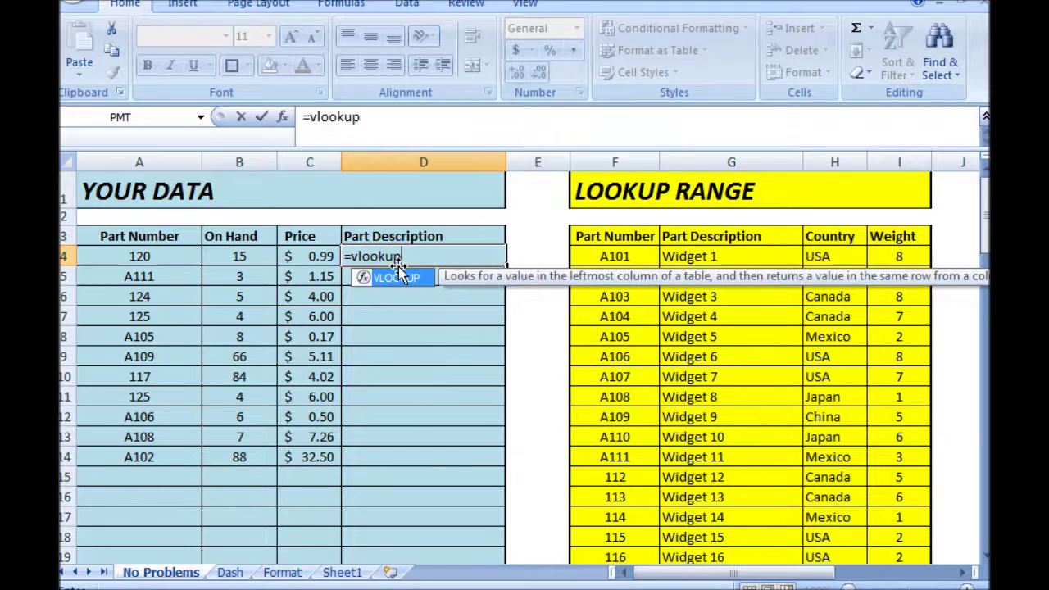
pyautogui.click(154, 261)
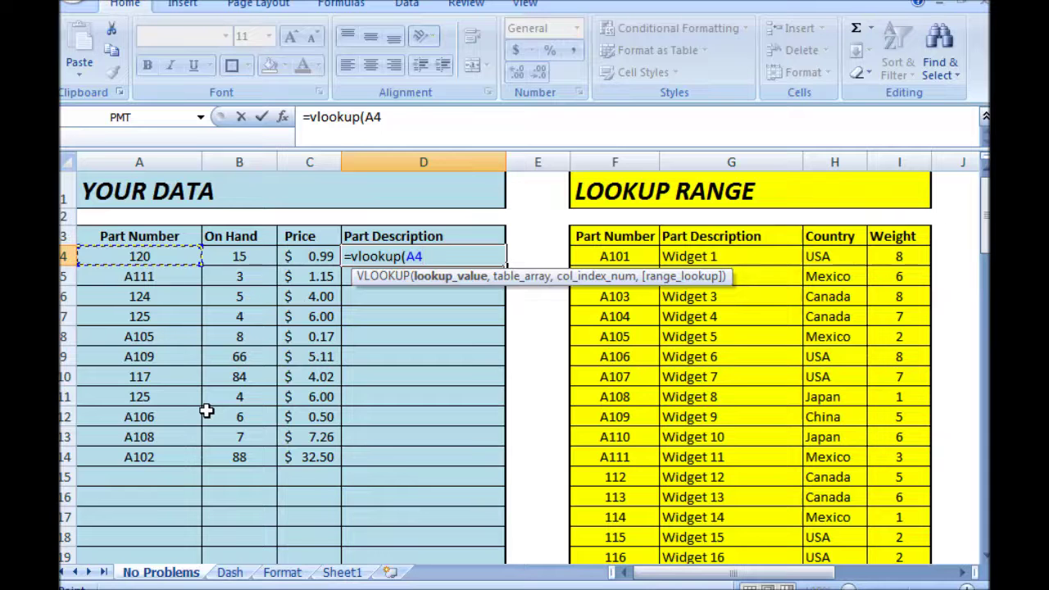
pyautogui.write(',')
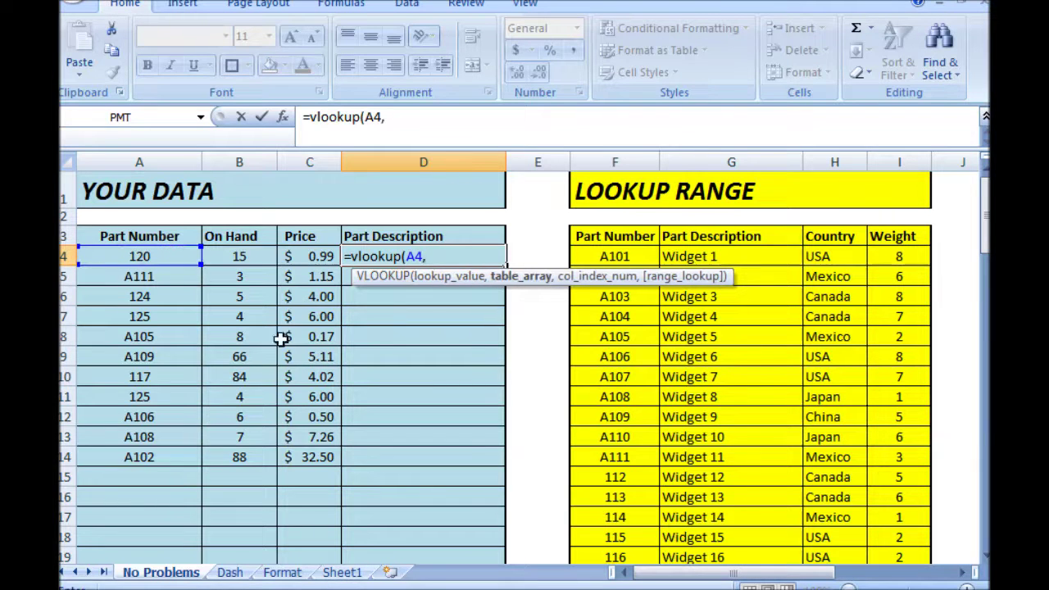
pyautogui.moveTo(622, 254); pyautogui.dragTo(895, 525)
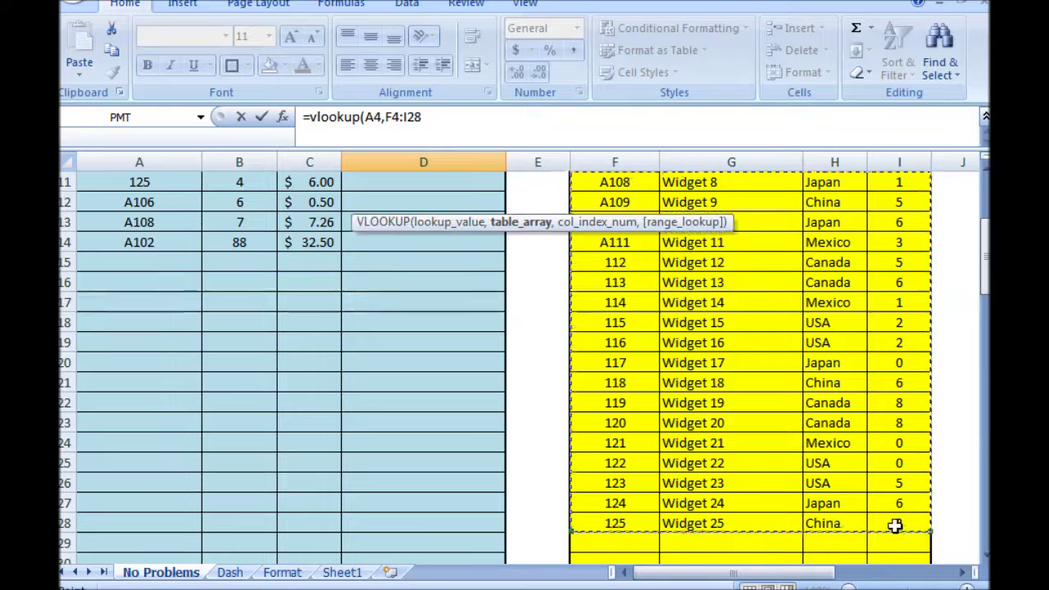
pyautogui.press('F4')
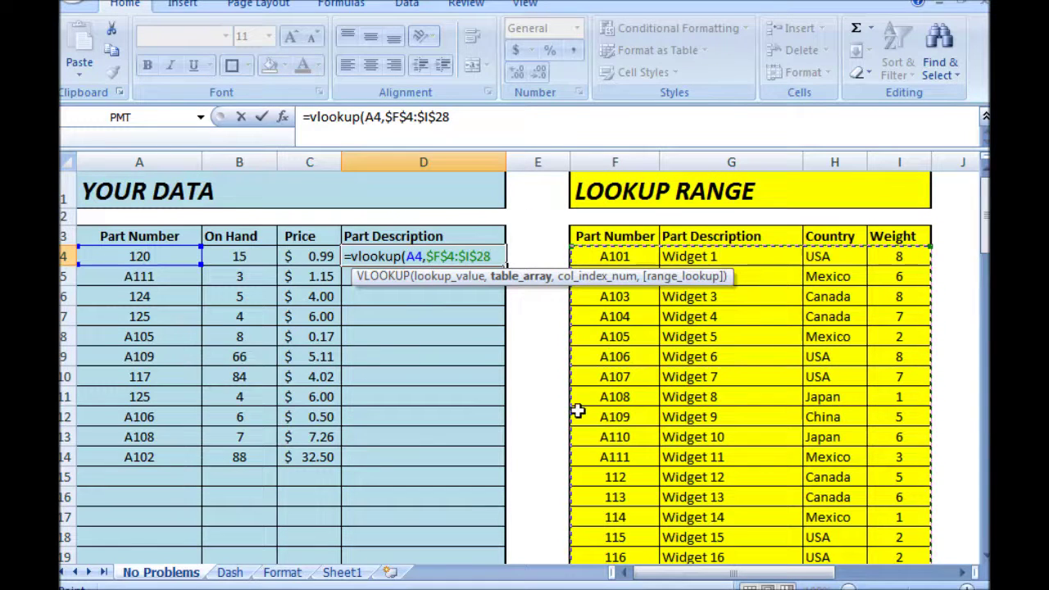
pyautogui.write(',5')
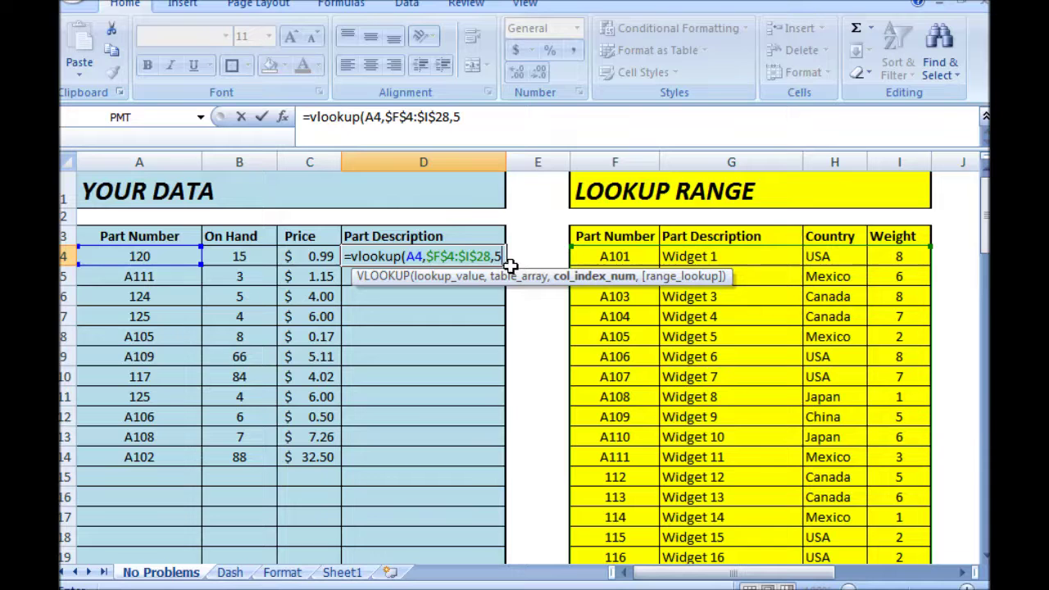
pyautogui.write(',')
pyautogui.write('false)')
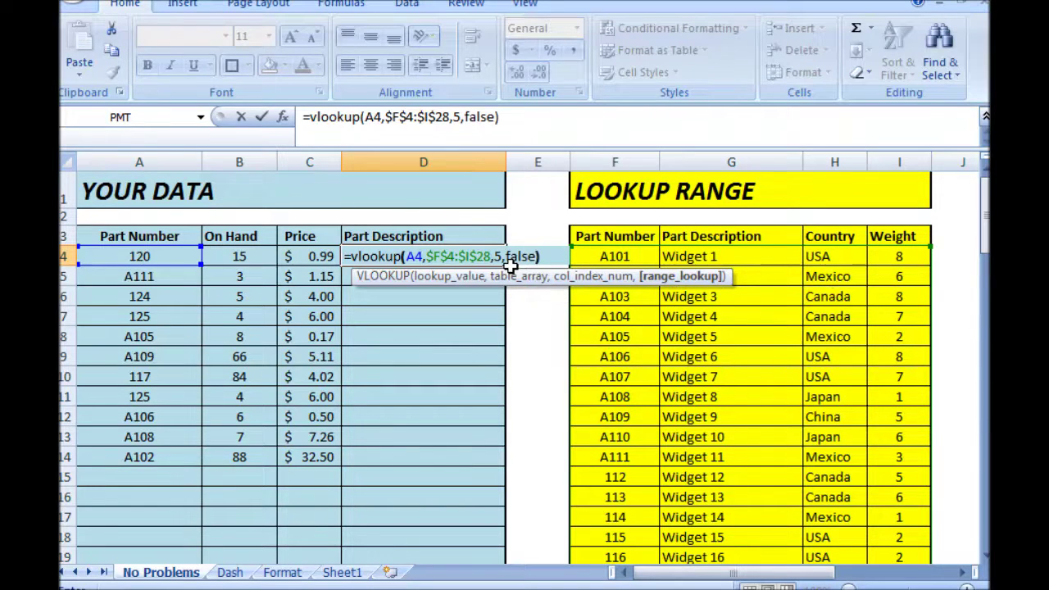
pyautogui.press('Return')
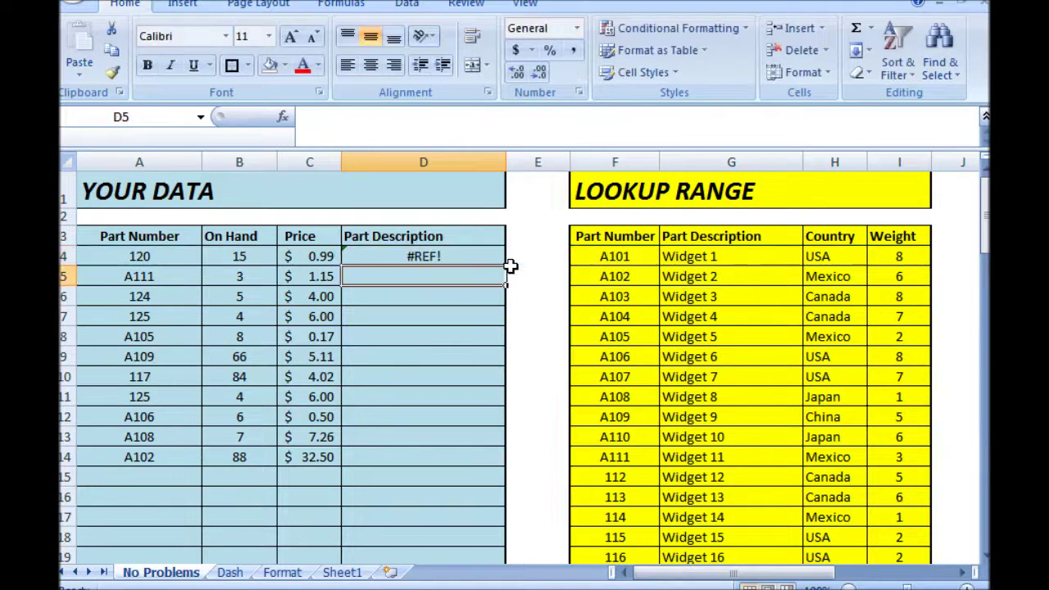
# Fill the D4 formula down through D14 and examine its column index argument.
pyautogui.click(458, 256)
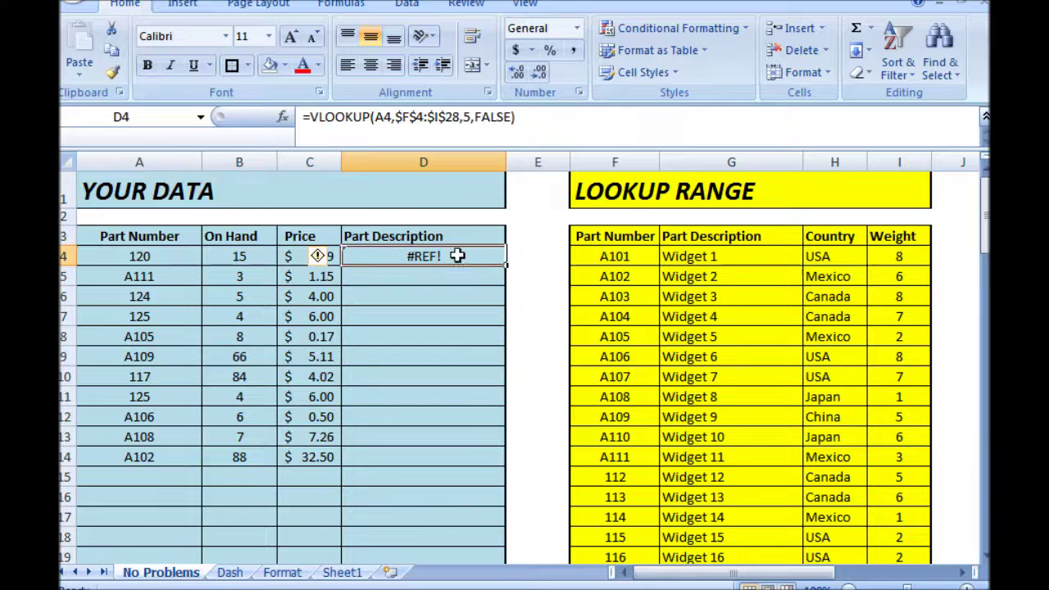
pyautogui.doubleClick(507, 263)
pyautogui.doubleClick(469, 119)
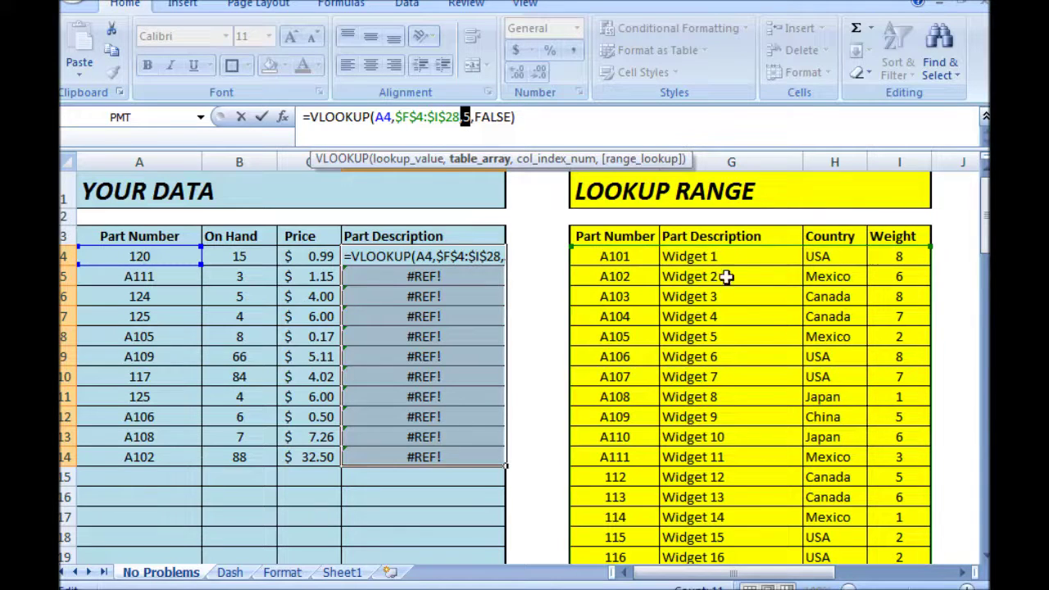
pyautogui.press('Return')
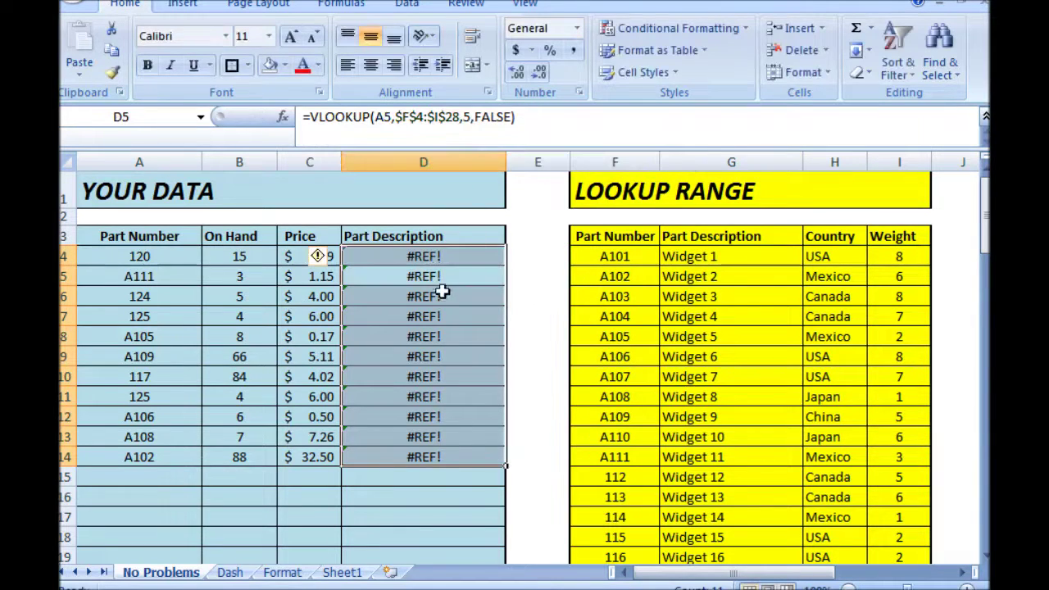
# Set the column index in the D4 VLOOKUP formula to 4.
pyautogui.click(432, 253)
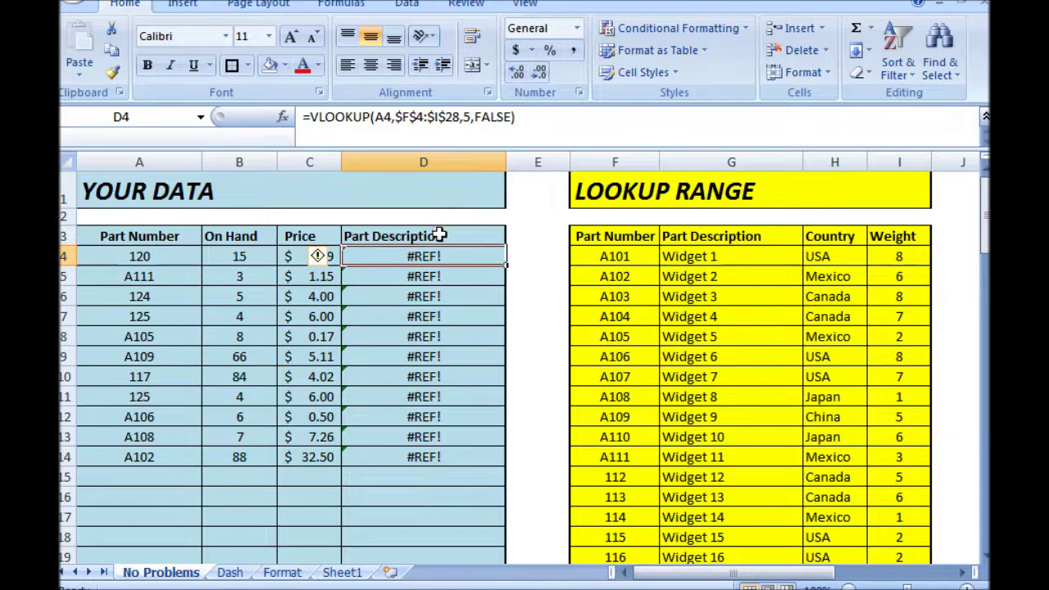
pyautogui.click(466, 116)
pyautogui.doubleClick(467, 117)
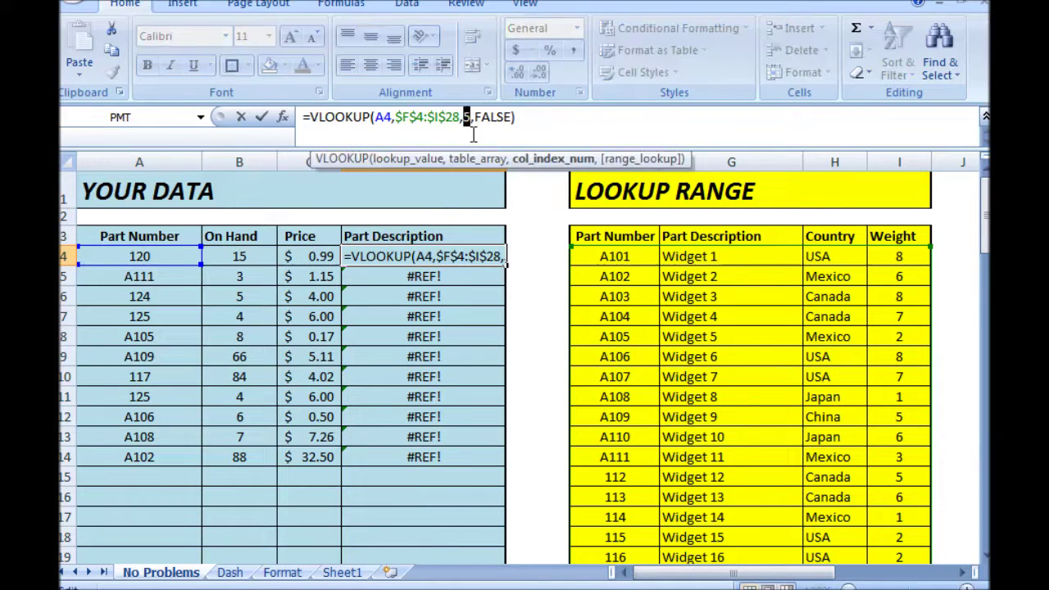
pyautogui.write('4')
pyautogui.press('Return')
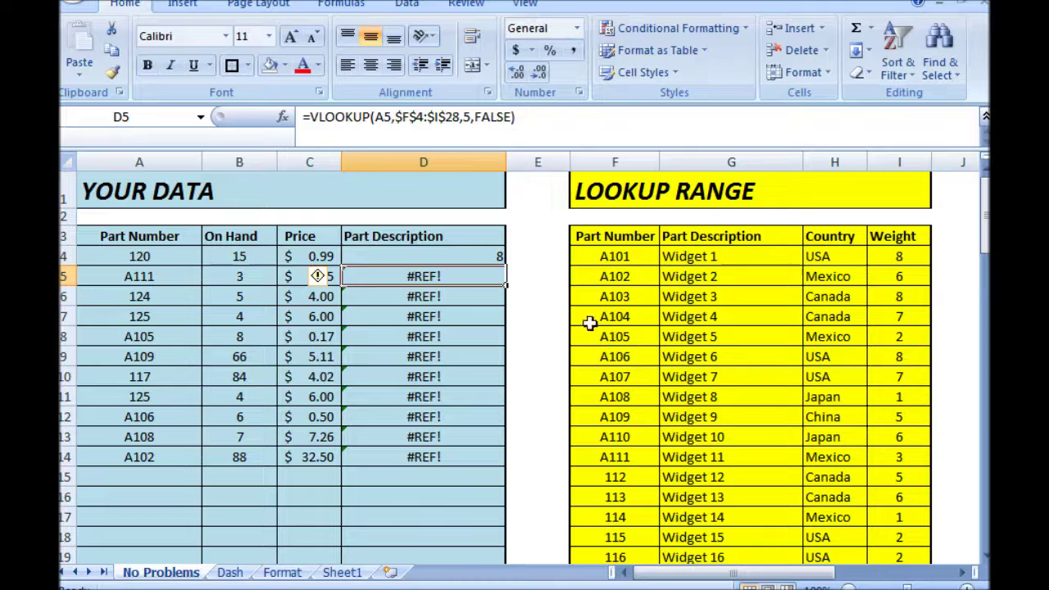
# Fill the corrected D4 formula down through D14 and retitle the column header in D3 as Weight.
pyautogui.click(483, 259)
pyautogui.doubleClick(505, 264)
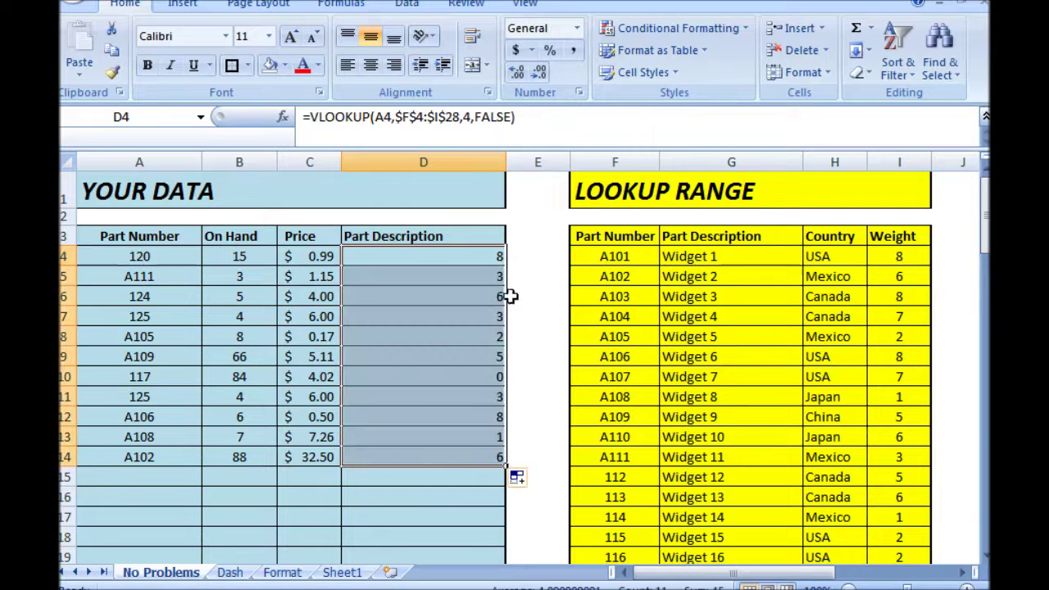
pyautogui.click(401, 232)
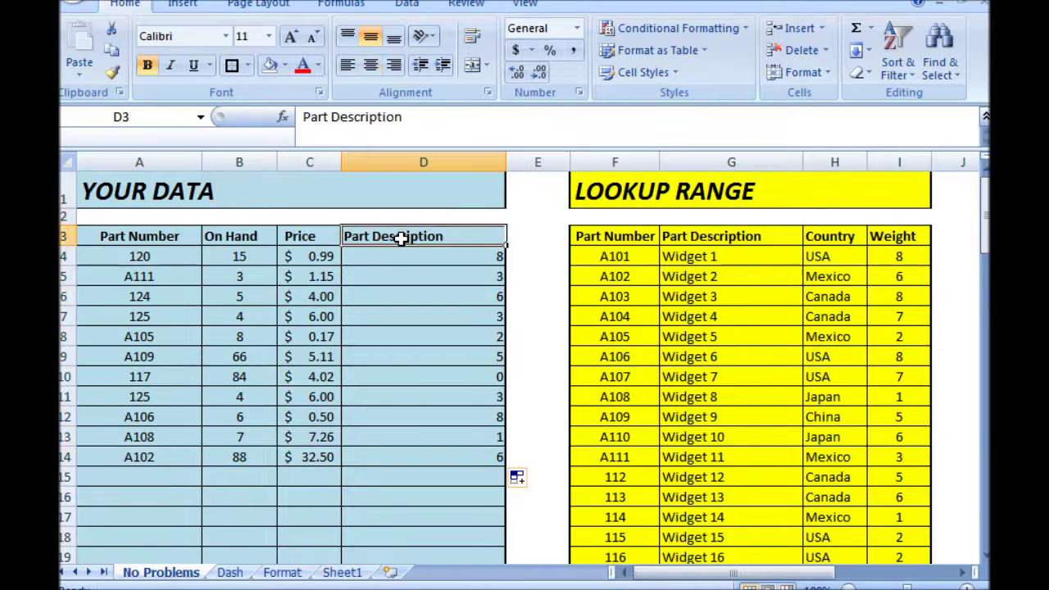
pyautogui.write('Wei')
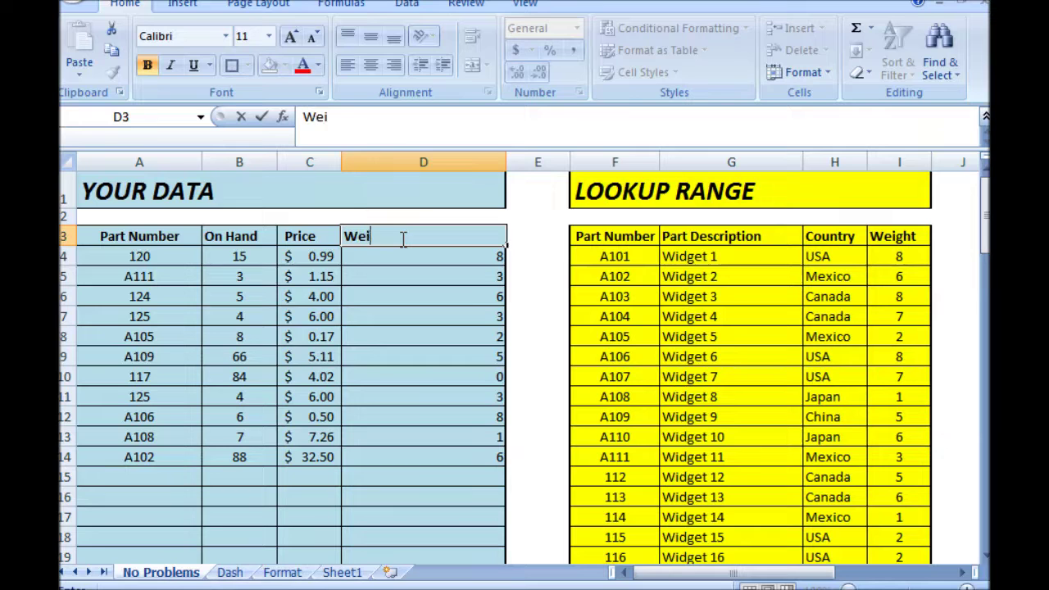
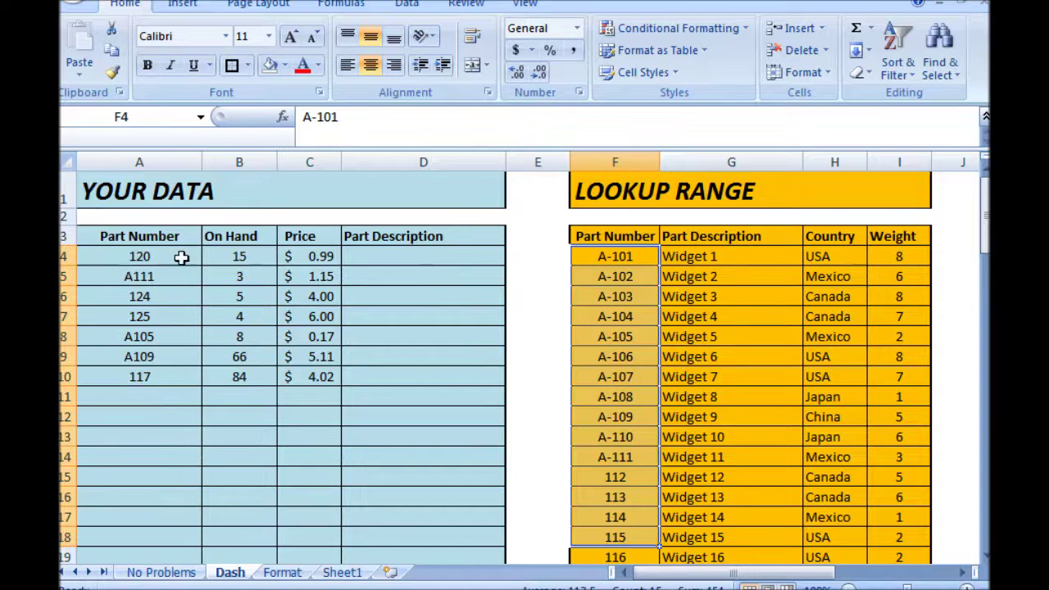
# On the Dash sheet, compare the part number format in A5 with the dashed part numbers in F5:F14.
pyautogui.doubleClick(136, 280)
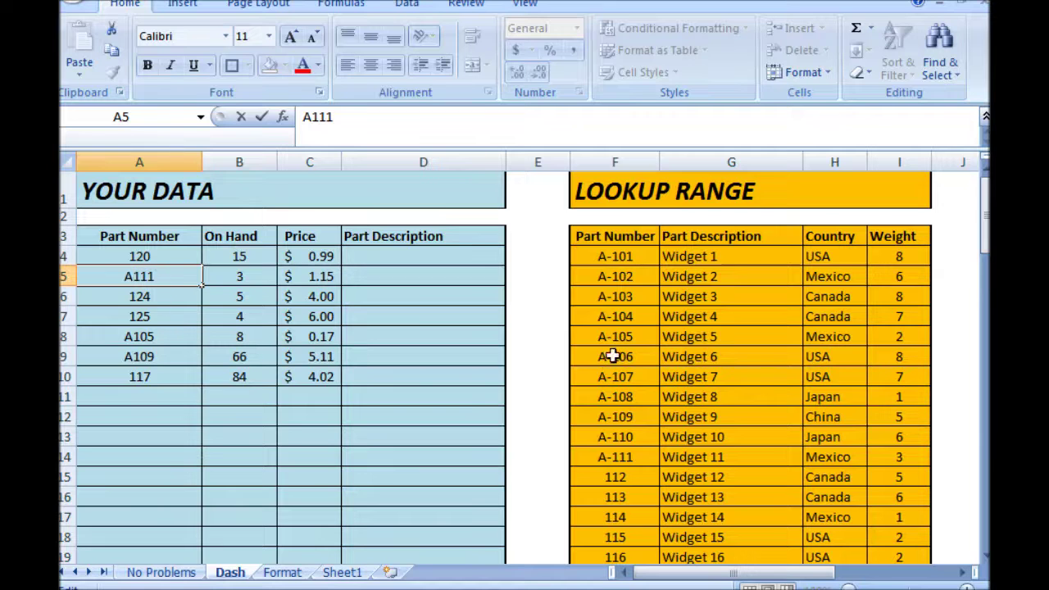
pyautogui.click(613, 316)
pyautogui.moveTo(614, 274); pyautogui.dragTo(606, 461)
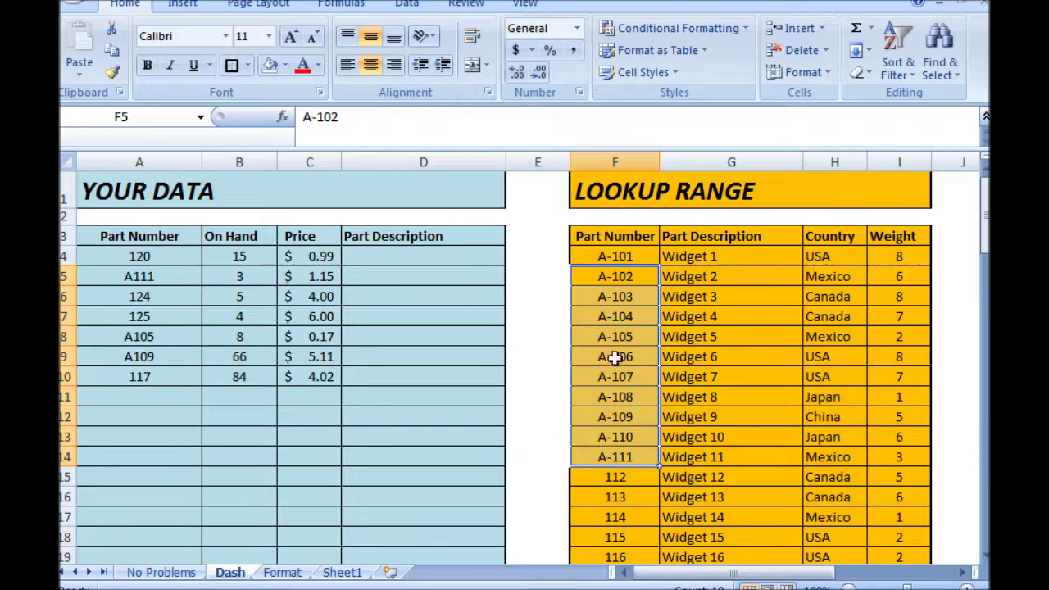
# Enter =VLOOKUP(A4,$F$4:$I$28,2,FALSE) in D4 of the Dash sheet, using the orange lookup table.
pyautogui.click(414, 260)
pyautogui.write('=vlookup(')
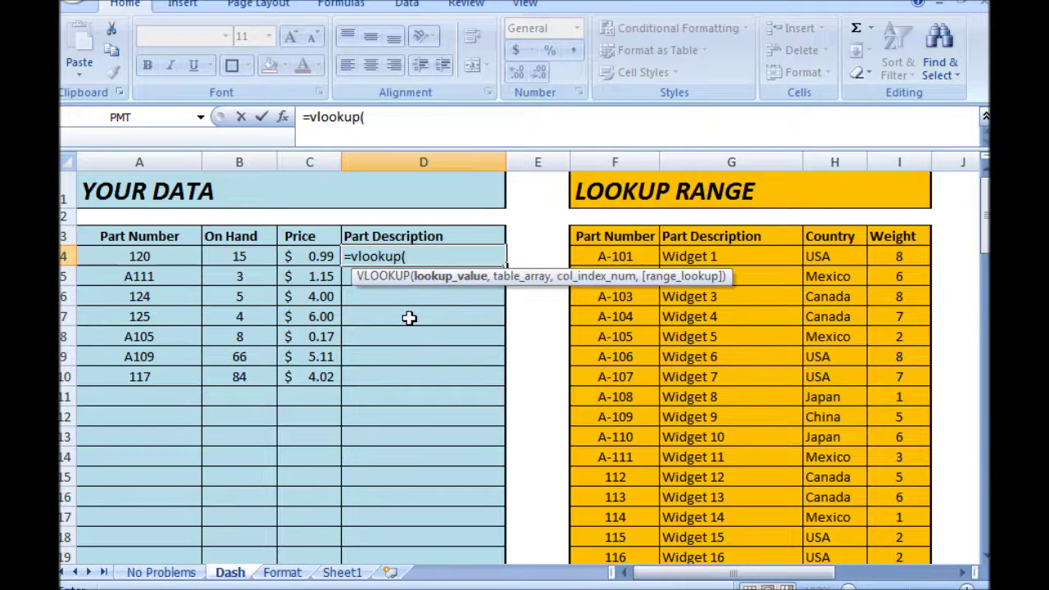
pyautogui.click(188, 261)
pyautogui.write(',')
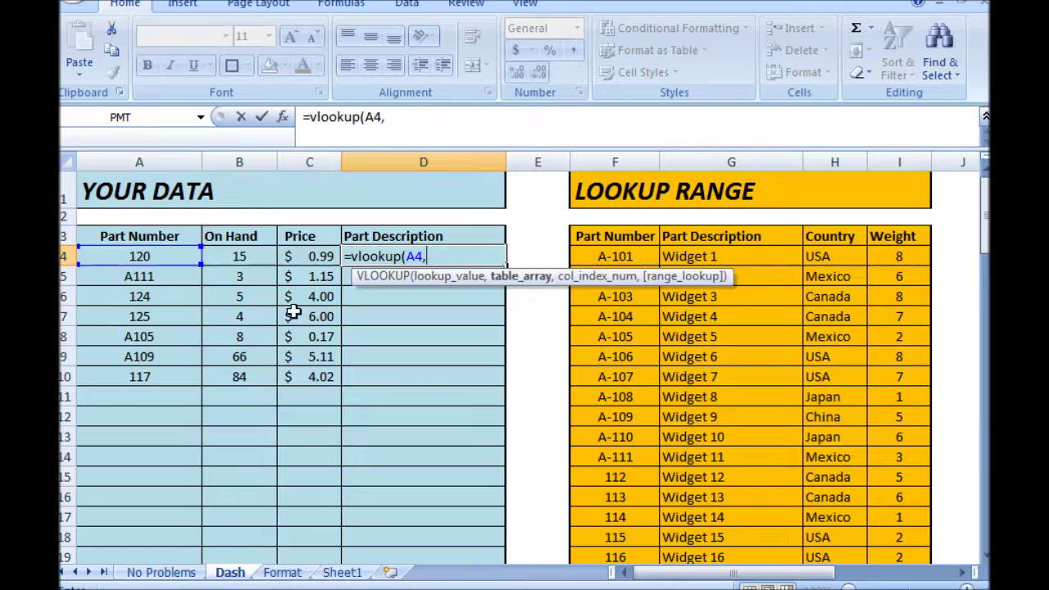
pyautogui.moveTo(585, 257); pyautogui.dragTo(757, 523)
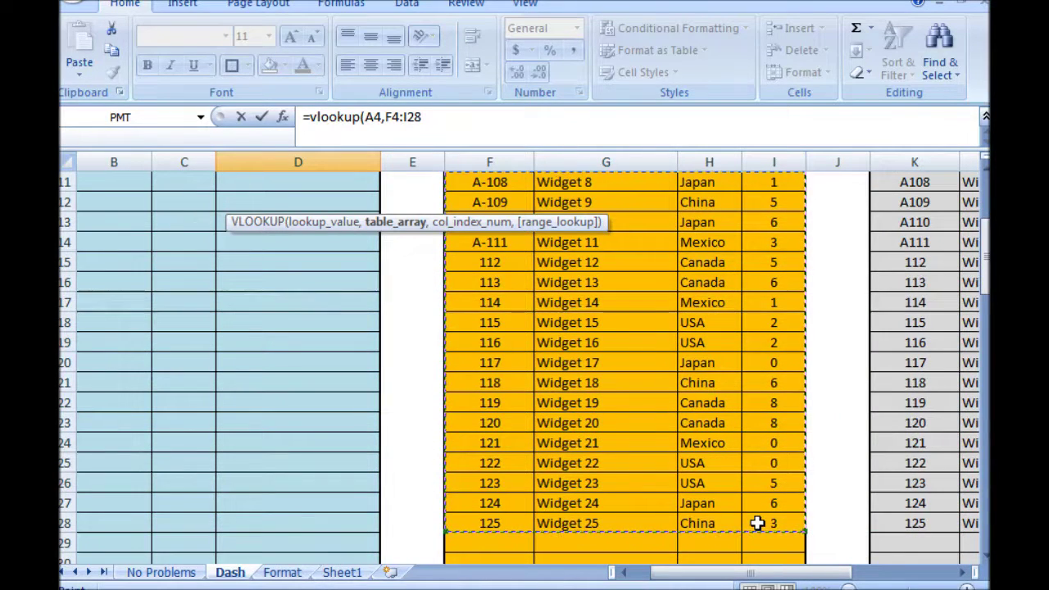
pyautogui.press('F4')
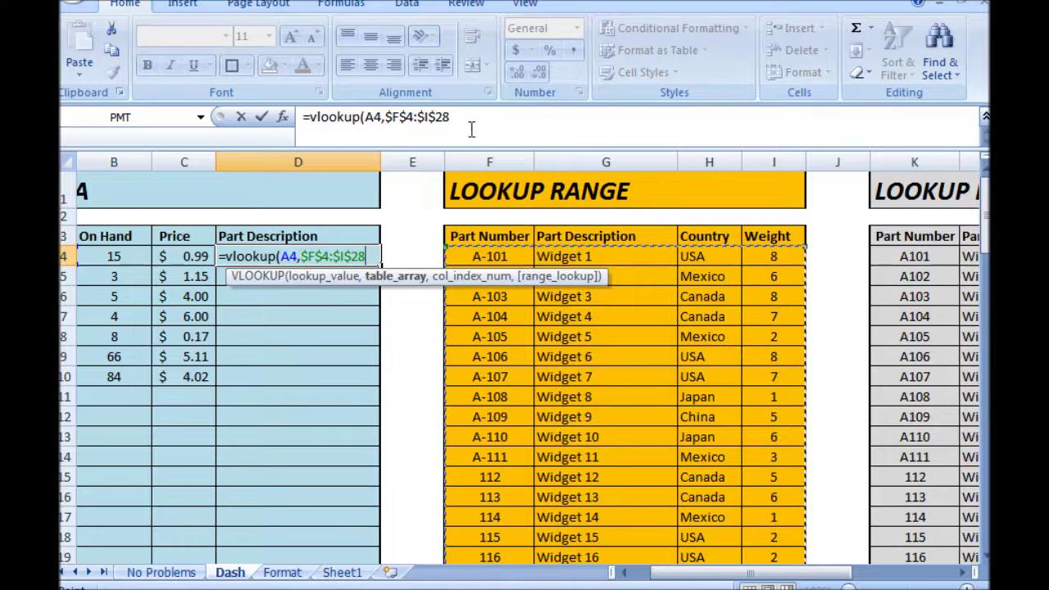
pyautogui.click(469, 125)
pyautogui.write(',')
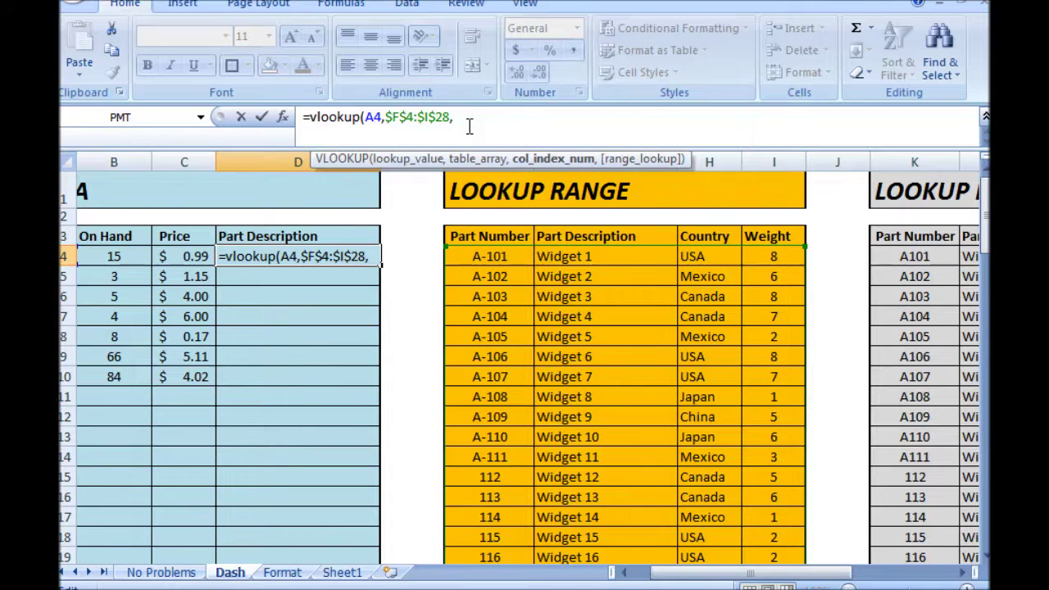
pyautogui.write('2,false)')
pyautogui.press('Return')
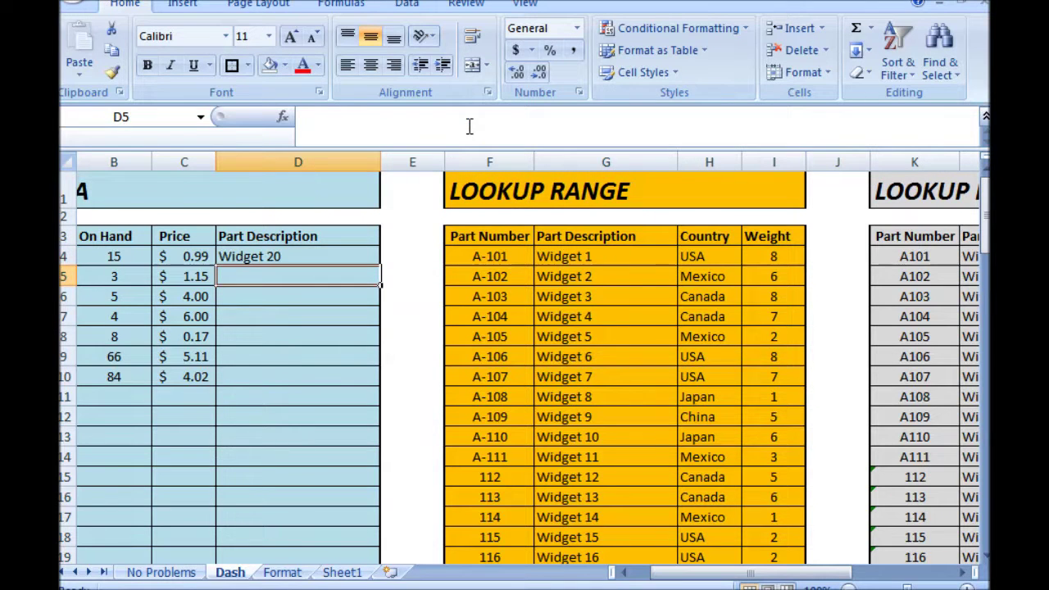
# Check part number 120 against the orange lookup table and fill the D4 formula down through D10.
pyautogui.moveTo(767, 574); pyautogui.dragTo(747, 574)
pyautogui.click(145, 256)
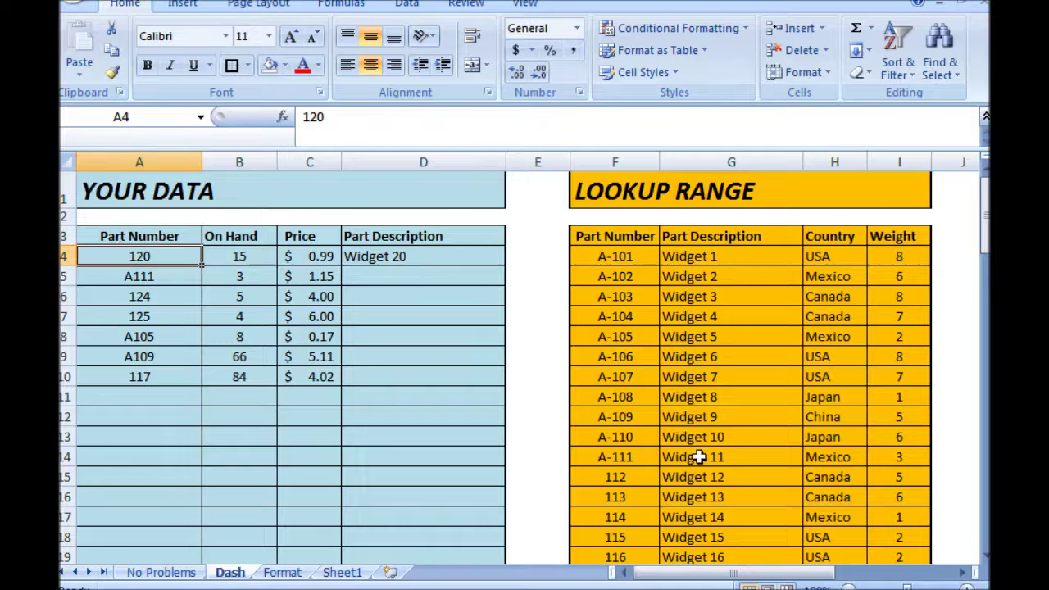
pyautogui.scroll(-3, 726, 445)
pyautogui.scroll(-1, 727, 446)
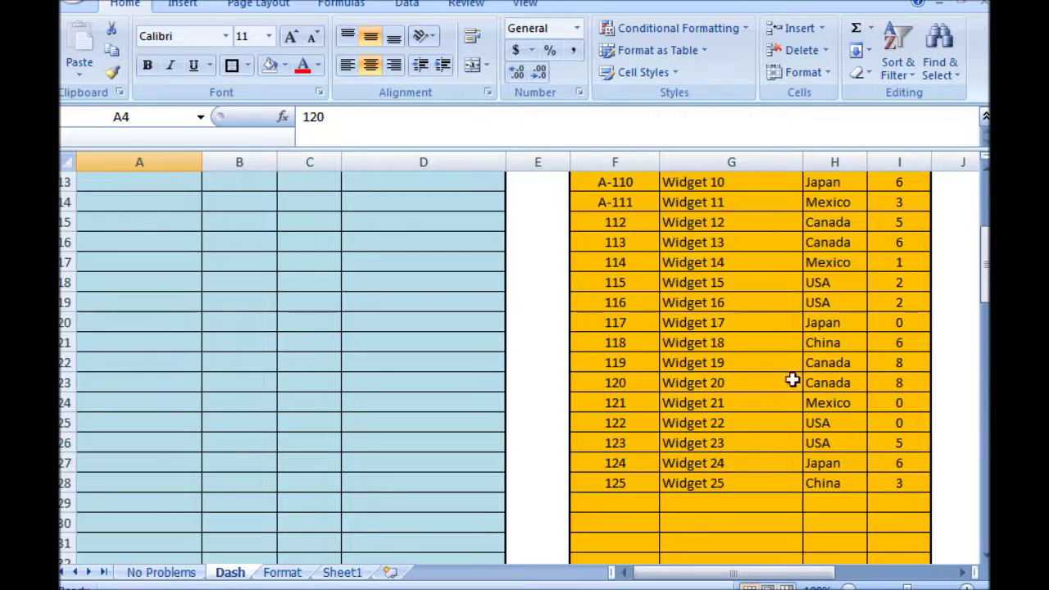
pyautogui.scroll(4, 716, 382)
pyautogui.click(377, 262)
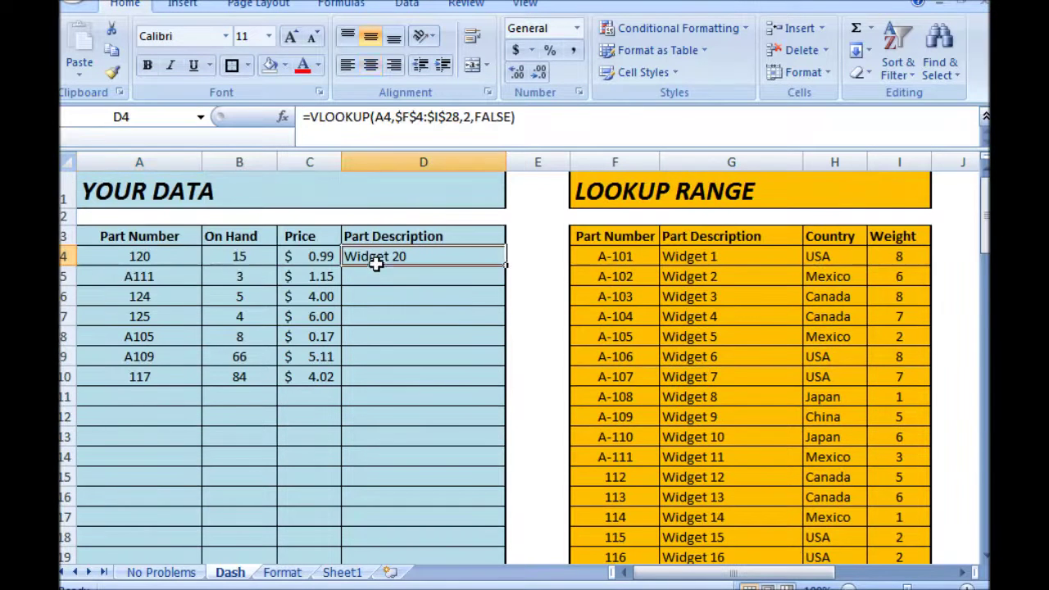
pyautogui.doubleClick(506, 267)
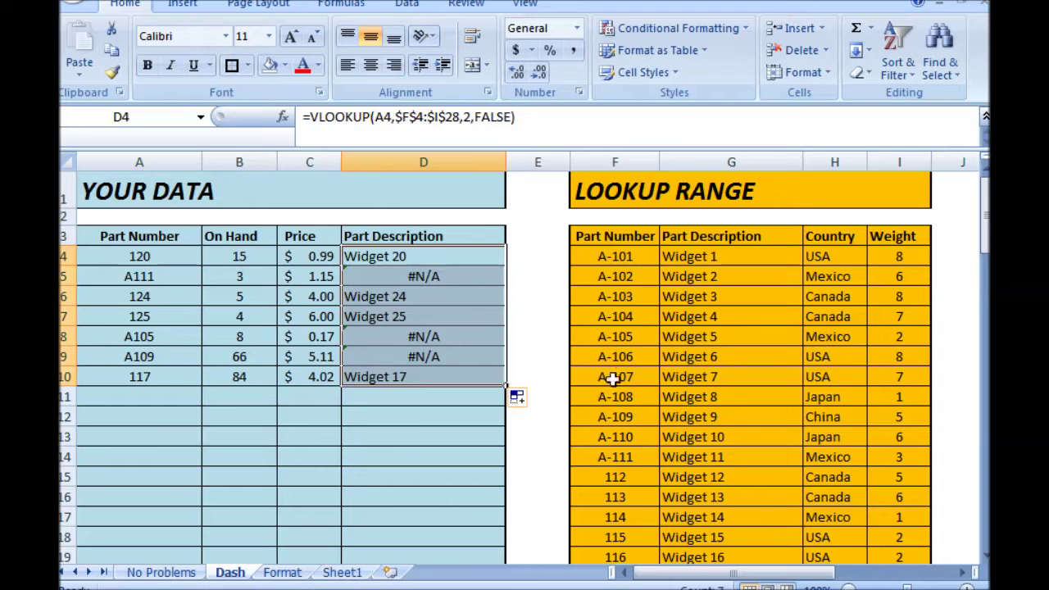
# Compare the part numbers in the #N/A rows 5, 8 and 9 with the dashed part numbers in F4:F14.
pyautogui.click(382, 276)
pyautogui.moveTo(145, 276); pyautogui.dragTo(382, 277)
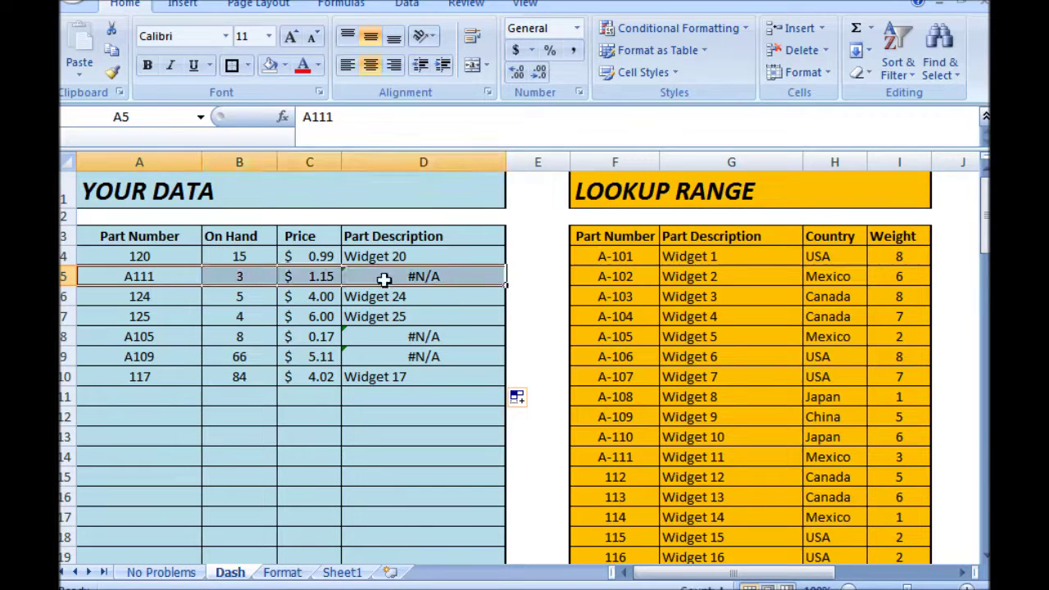
pyautogui.moveTo(162, 336); pyautogui.dragTo(391, 351)
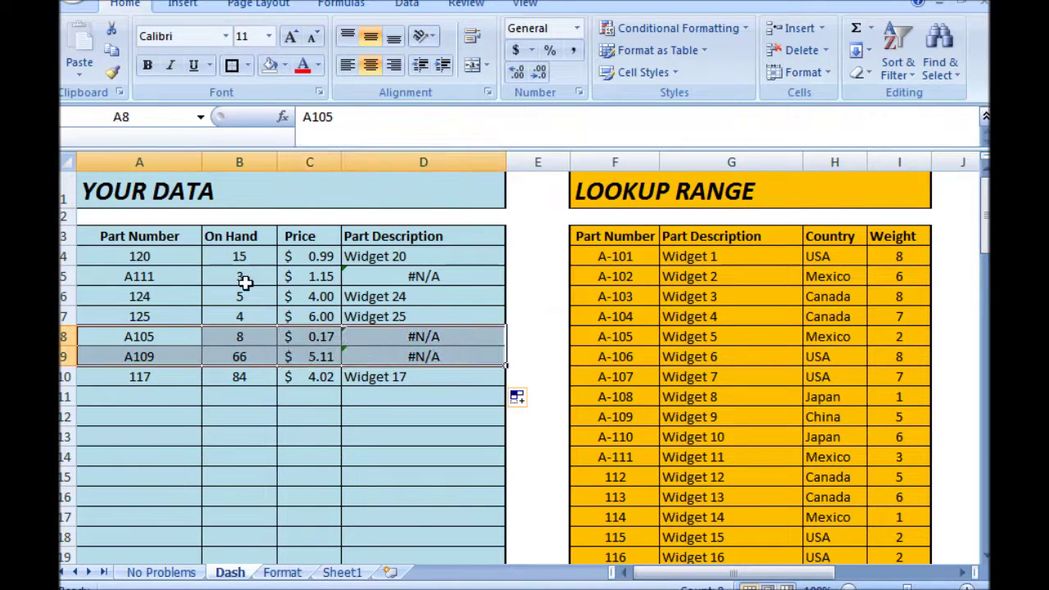
pyautogui.scroll(-3, 750, 385)
pyautogui.scroll(3, 733, 368)
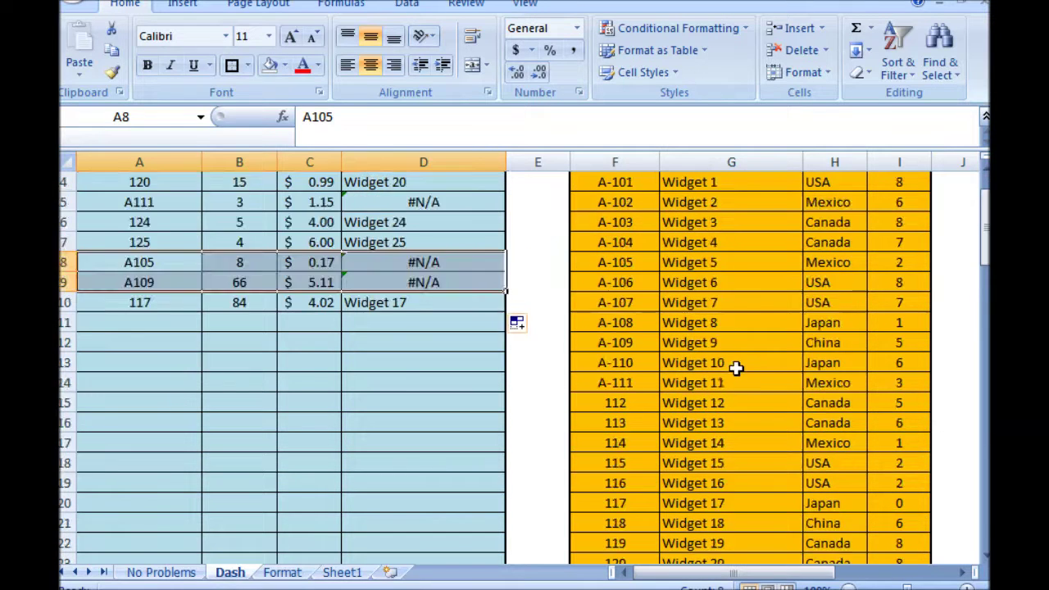
pyautogui.click(581, 455)
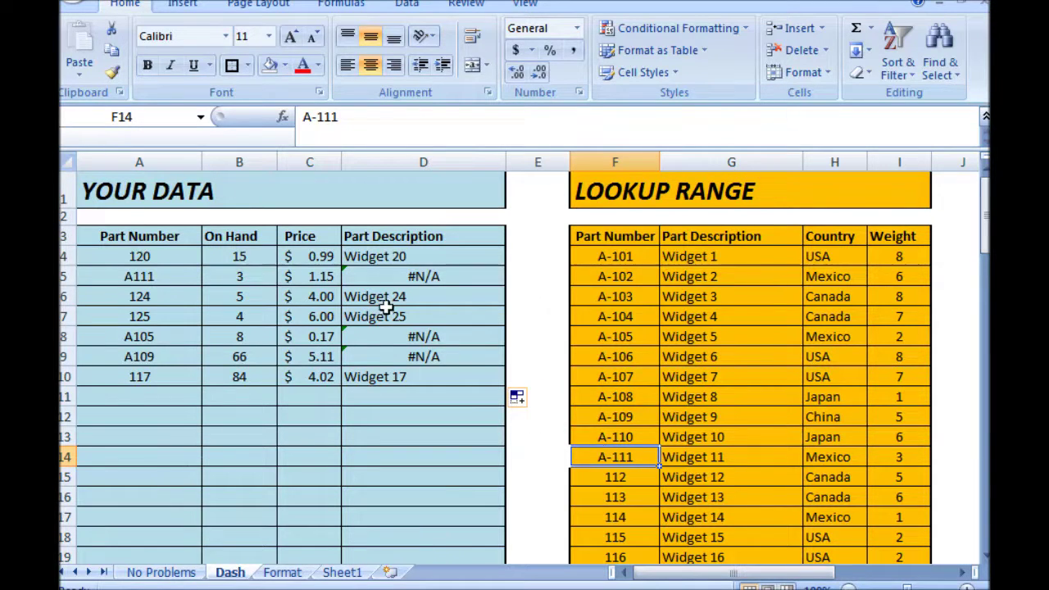
pyautogui.click(417, 277)
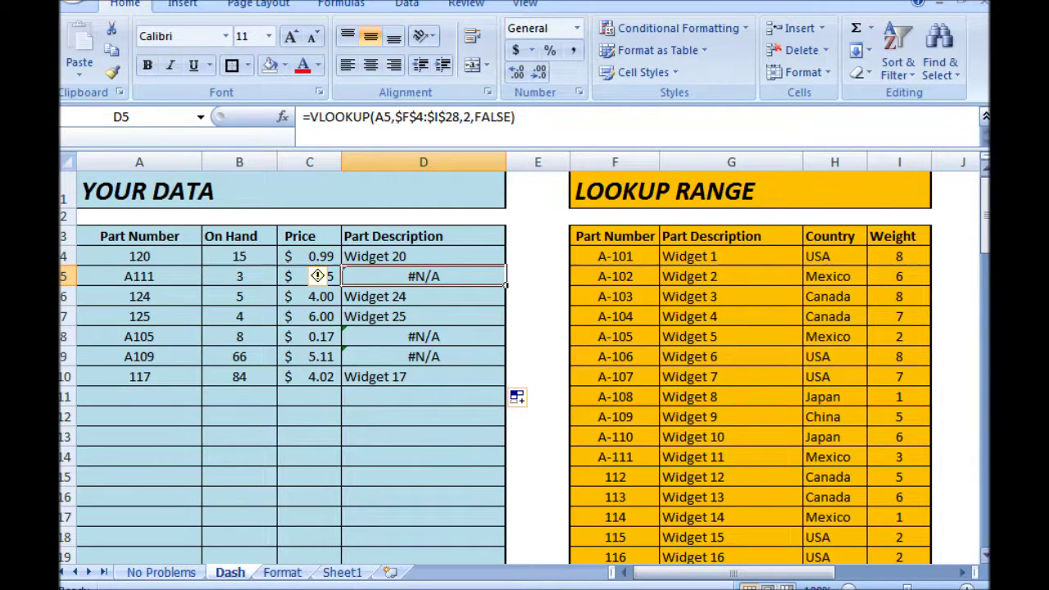
pyautogui.click(615, 255)
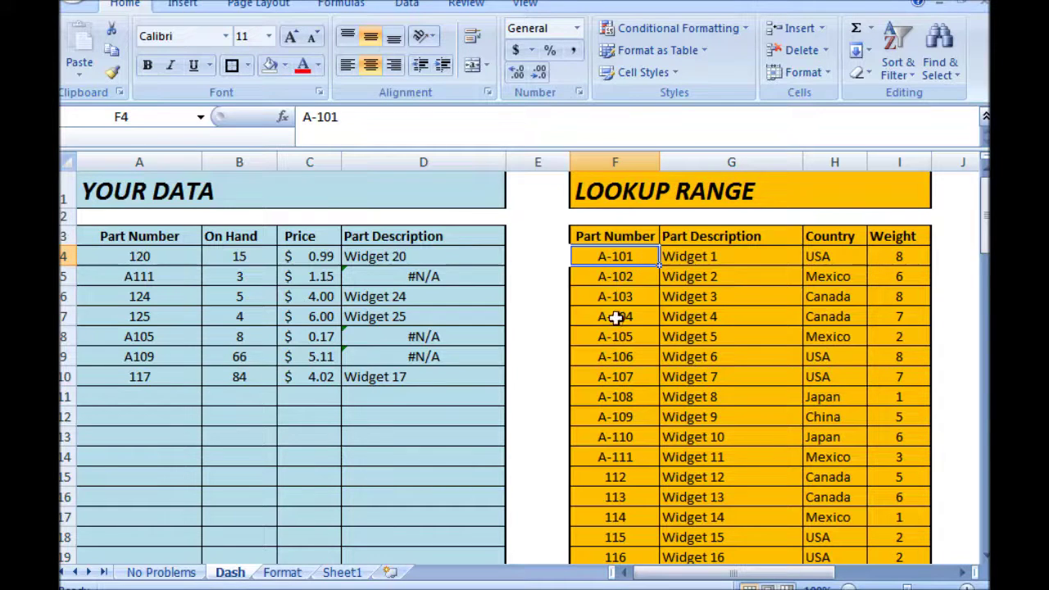
pyautogui.scroll(-6, 616, 487)
pyautogui.scroll(6, 616, 487)
# Copy the dash from the part number in F4 and use it as the search text for column F.
pyautogui.doubleClick(606, 257)
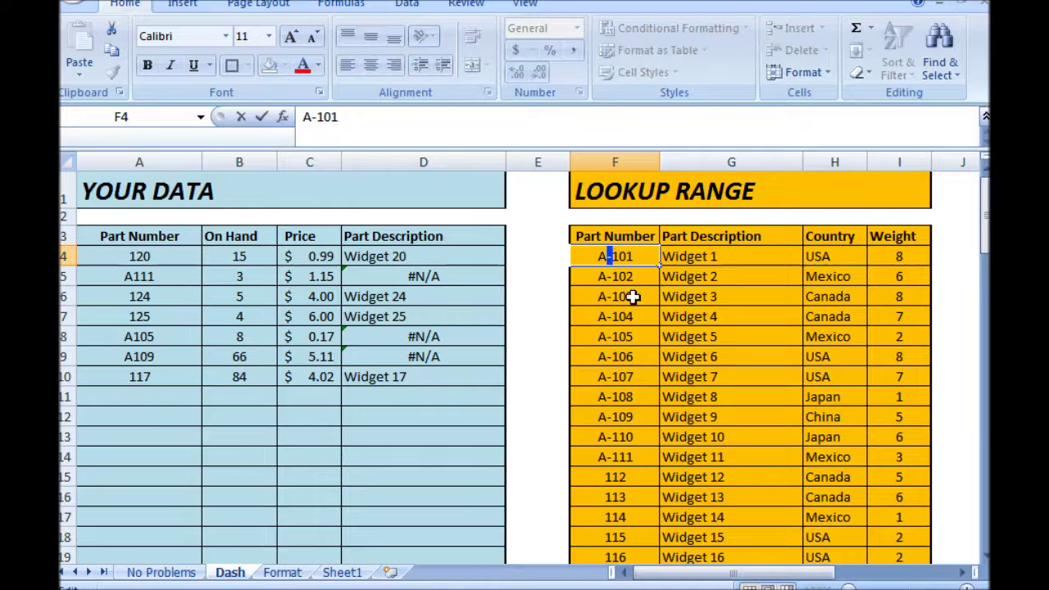
pyautogui.hotkey('ctrl', 'c')
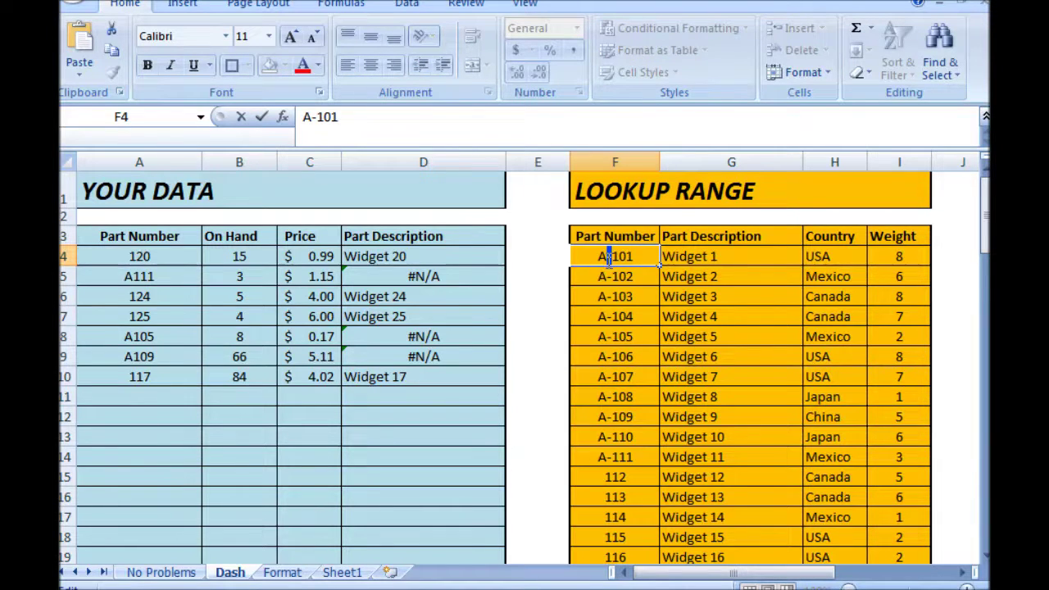
pyautogui.click(623, 298)
pyautogui.click(616, 254)
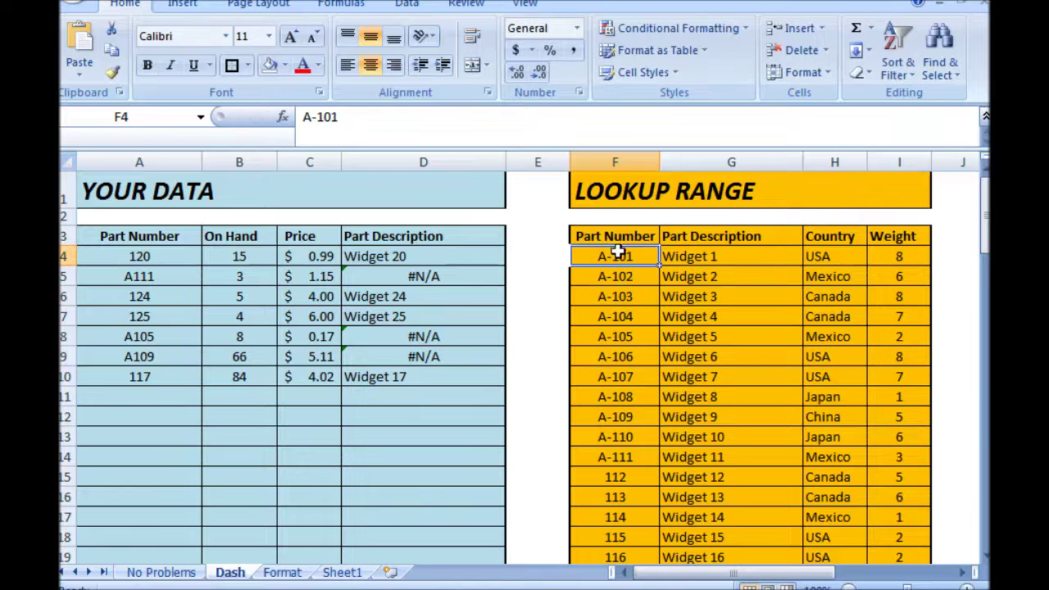
pyautogui.click(625, 156)
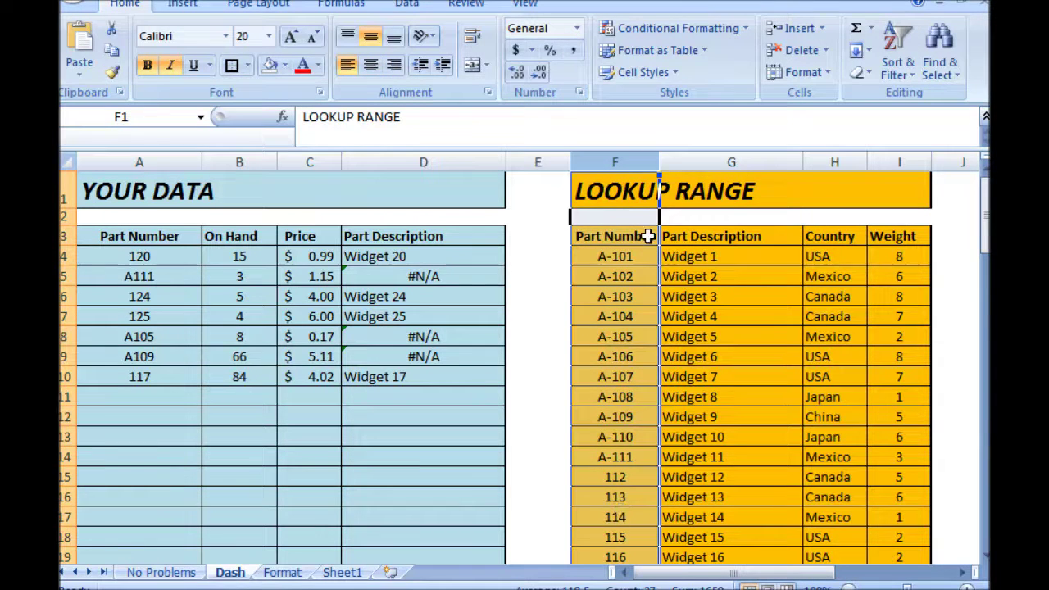
pyautogui.hotkey('ctrl', 'f')
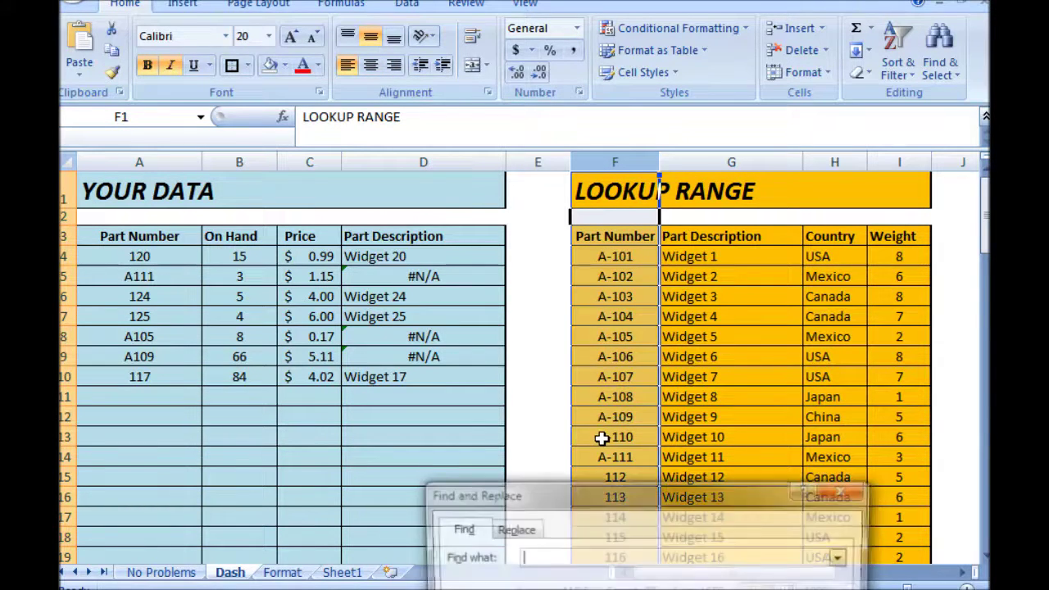
pyautogui.moveTo(607, 507); pyautogui.dragTo(614, 250)
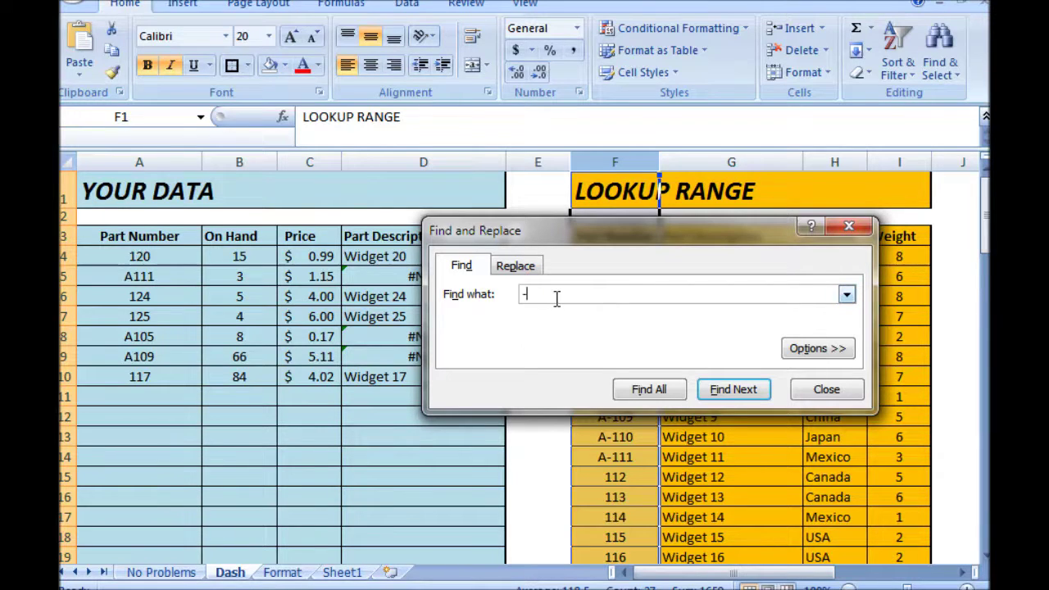
# Replace all dashes in column F with nothing and close Find and Replace.
pyautogui.click(539, 268)
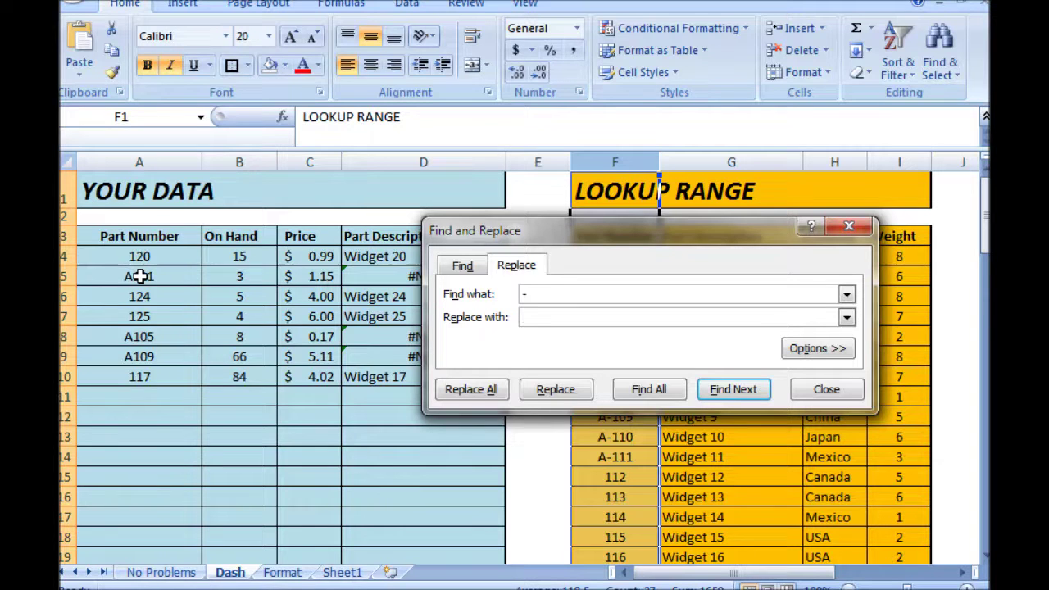
pyautogui.click(496, 390)
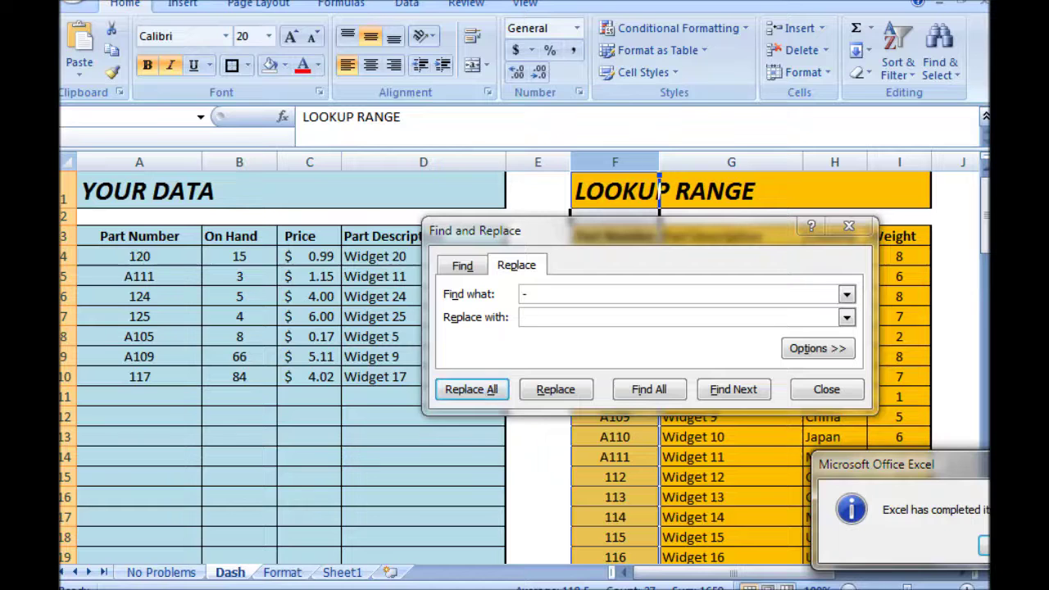
pyautogui.moveTo(680, 382); pyautogui.dragTo(426, 149)
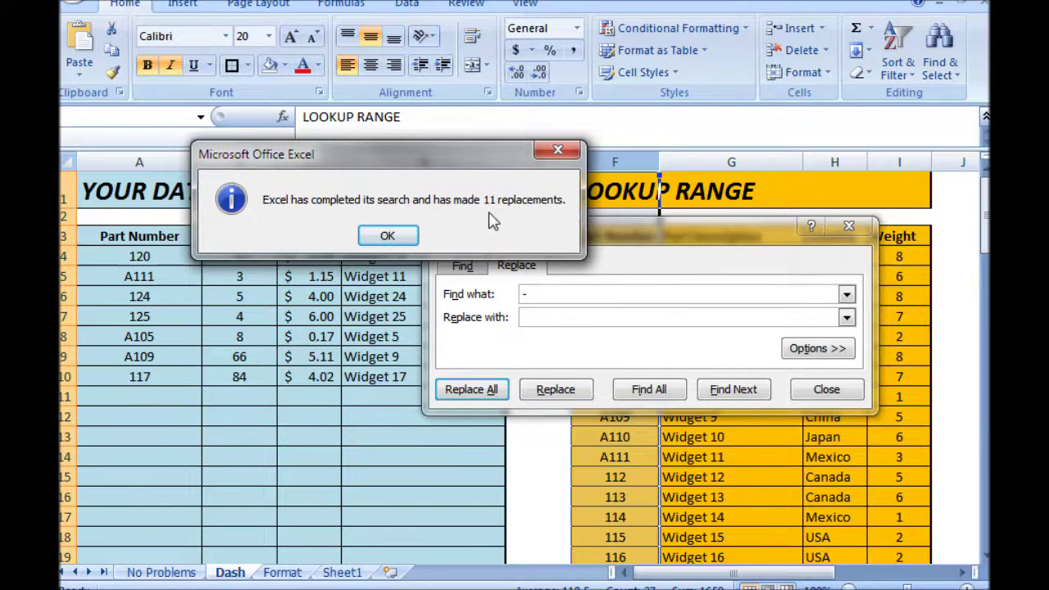
pyautogui.click(387, 236)
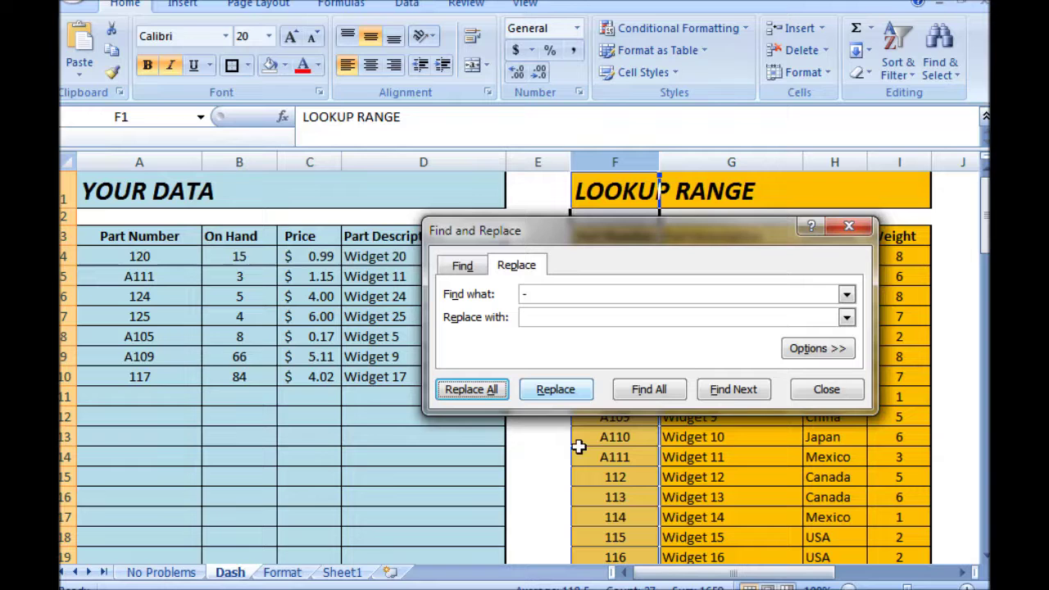
pyautogui.click(826, 390)
pyautogui.click(729, 356)
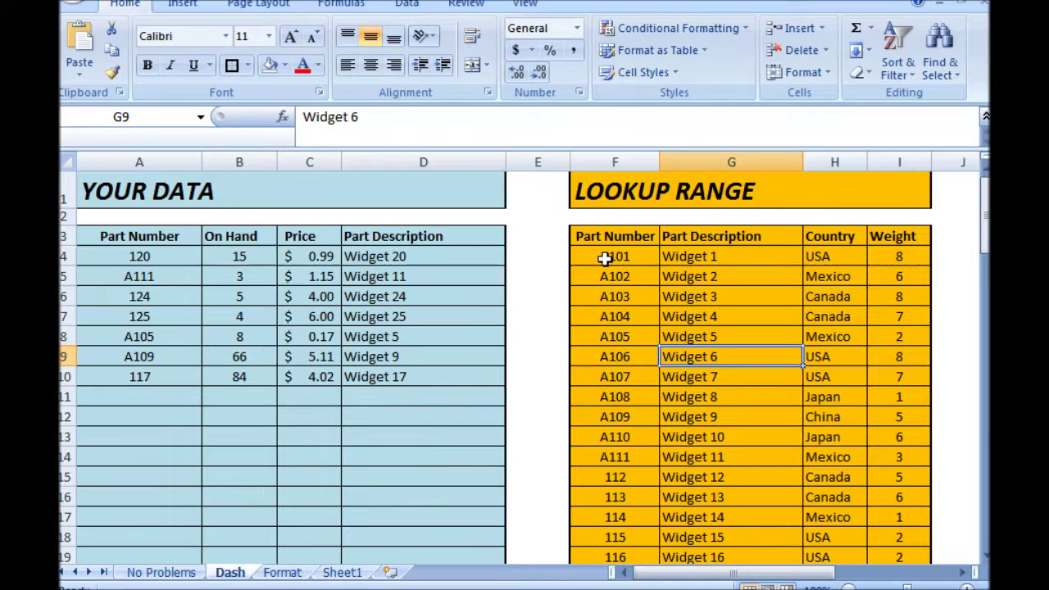
# Review the descriptions in D4:D10 and the part numbers in F4:F14, and undo the dash replacement.
pyautogui.moveTo(398, 256); pyautogui.dragTo(395, 378)
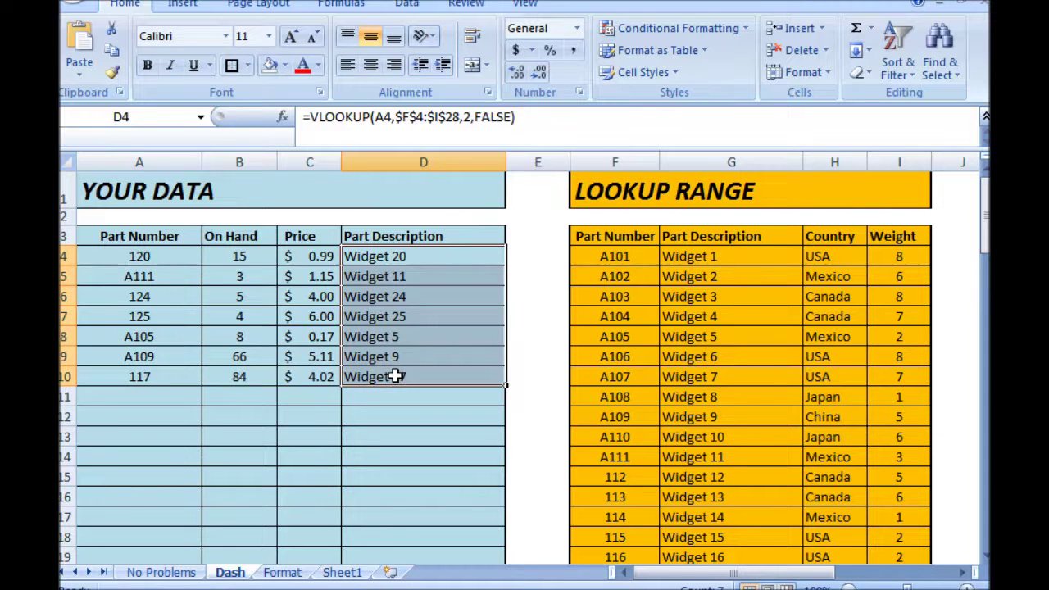
pyautogui.moveTo(612, 258); pyautogui.dragTo(604, 456)
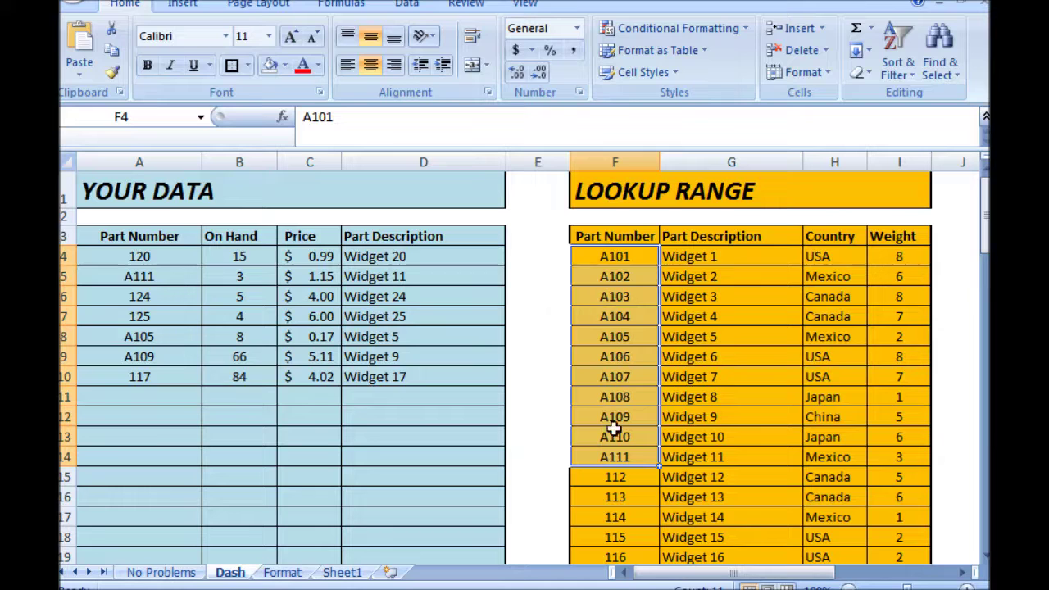
pyautogui.click(742, 278)
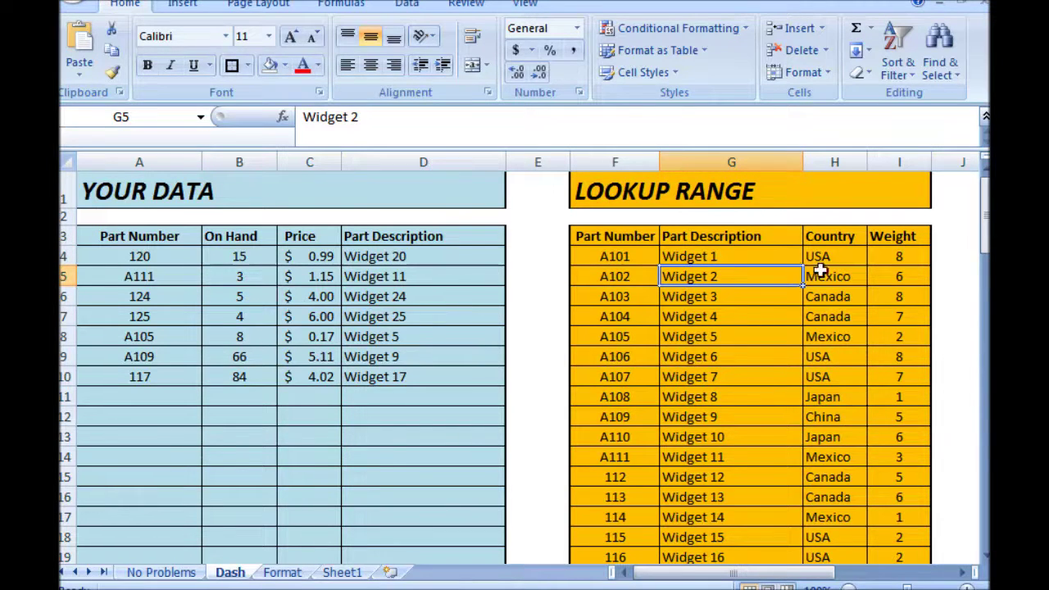
pyautogui.hotkey('ctrl', 'z')
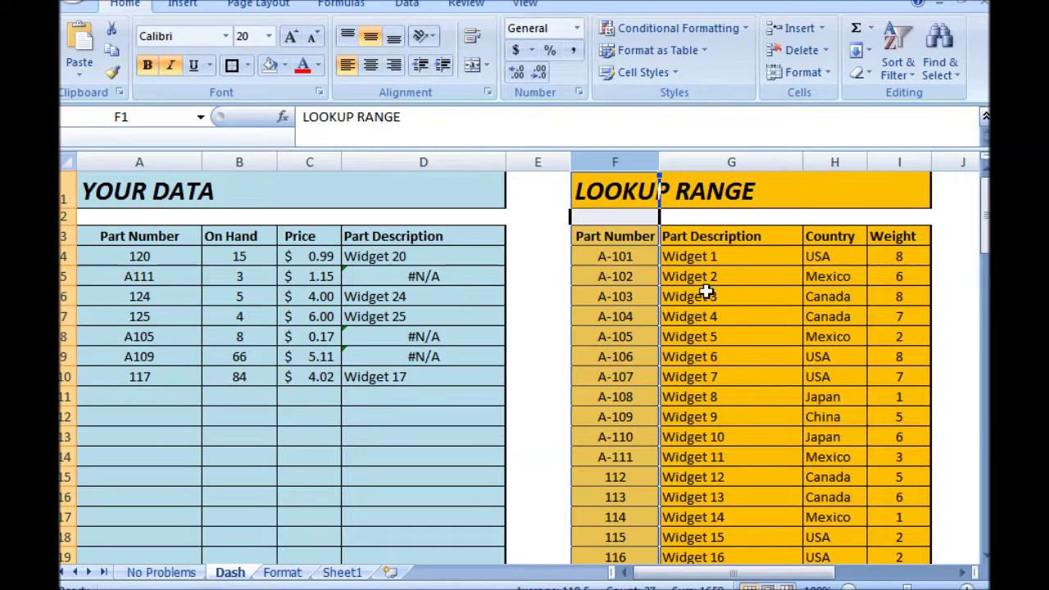
pyautogui.click(680, 257)
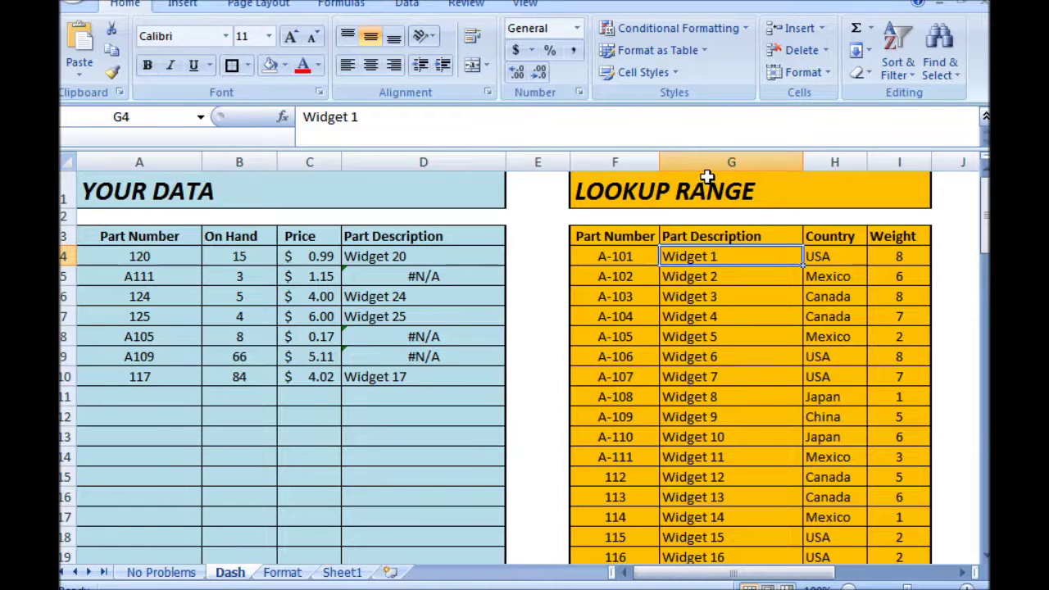
# Insert a column before Part Description in the orange lookup table and enter the header Part num 2 in G3.
pyautogui.rightClick(697, 161)
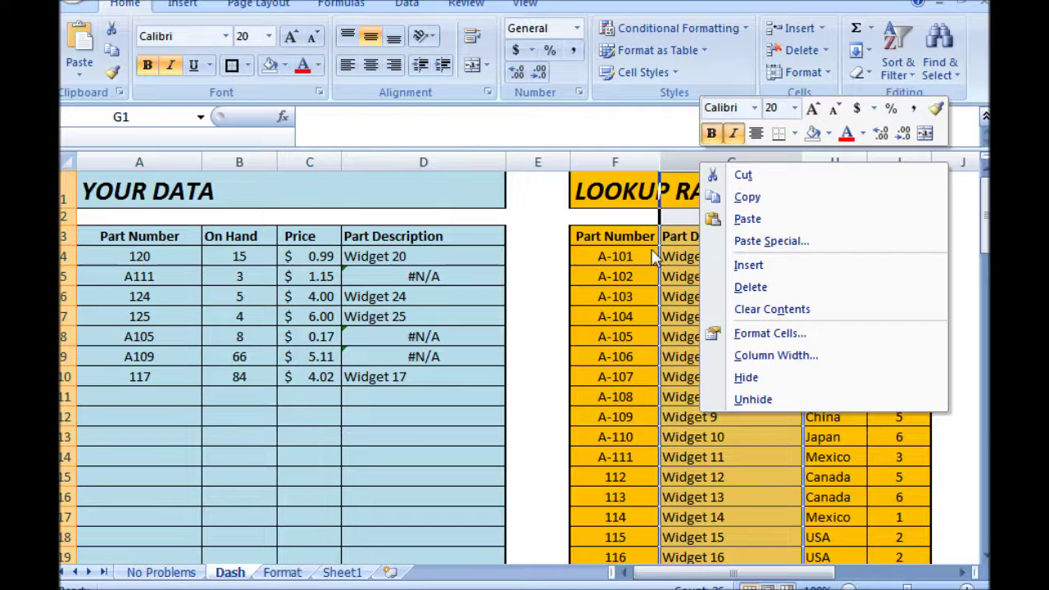
pyautogui.click(745, 265)
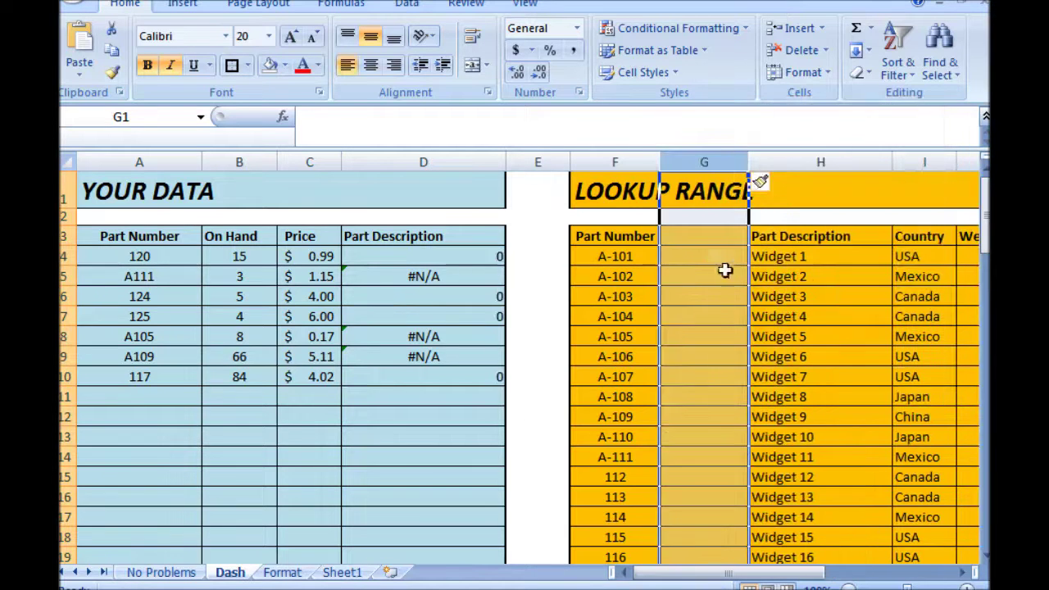
pyautogui.click(698, 244)
pyautogui.click(702, 259)
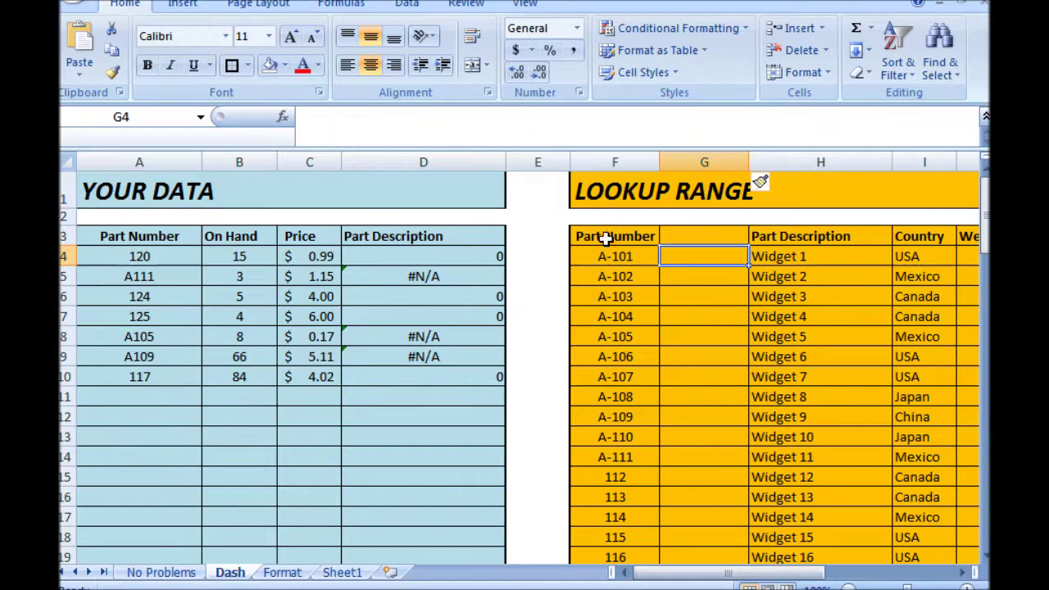
pyautogui.click(672, 240)
pyautogui.write('P')
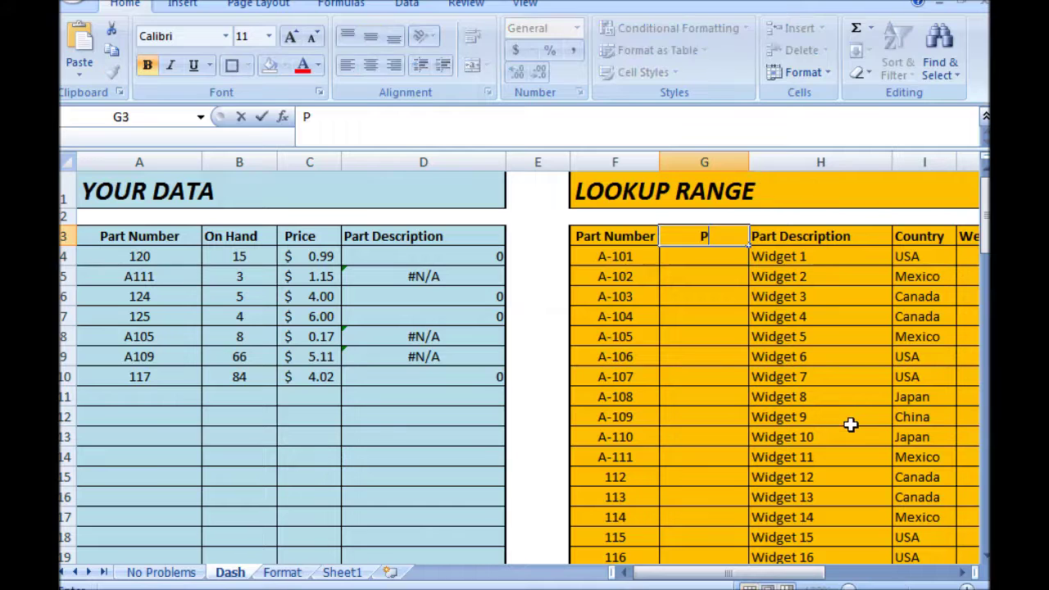
pyautogui.write('art num 2')
pyautogui.press('Return')
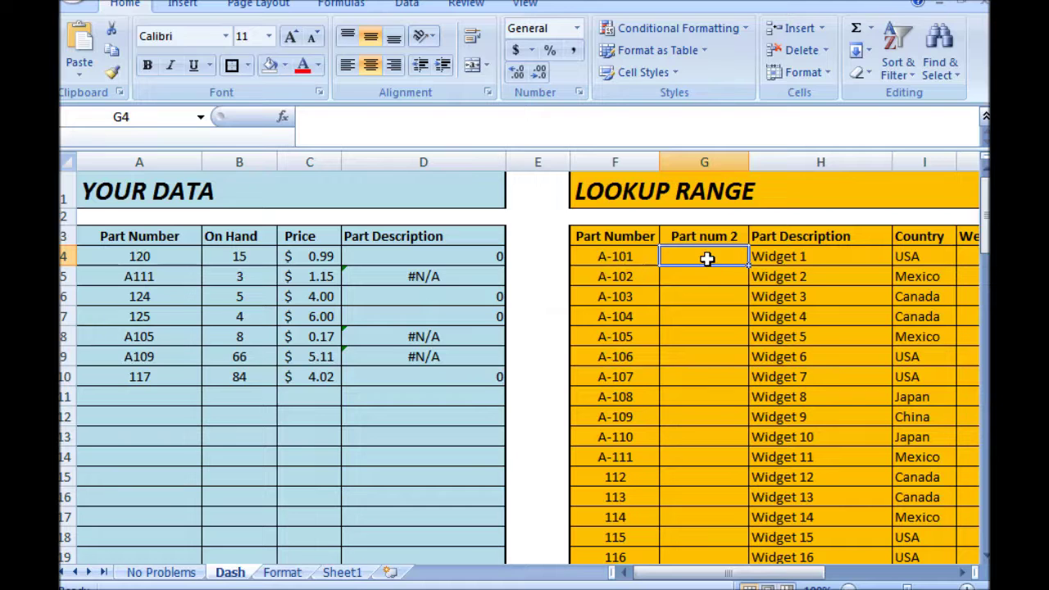
# Enter the formula =LEFT(F4,1)&RIGHT(F4,3) in G4 to rebuild the part number without its dash.
pyautogui.write('=')
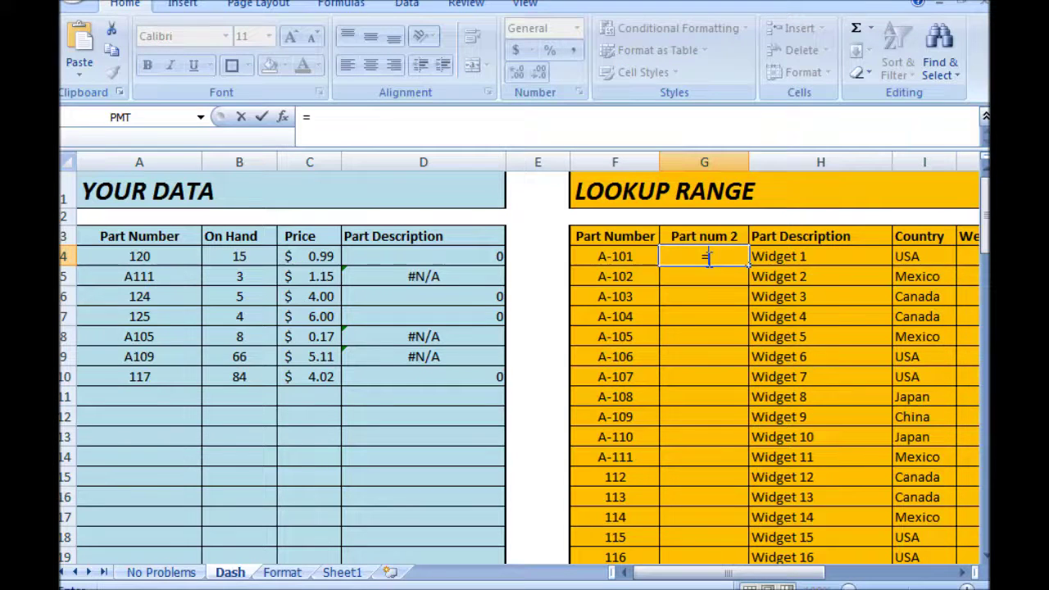
pyautogui.write('left(')
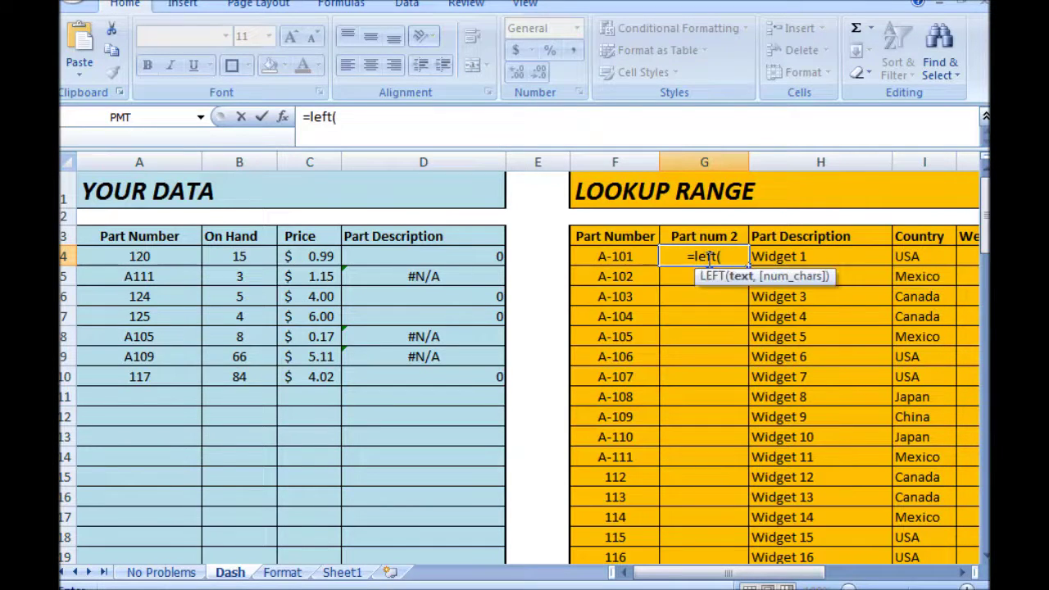
pyautogui.click(628, 254)
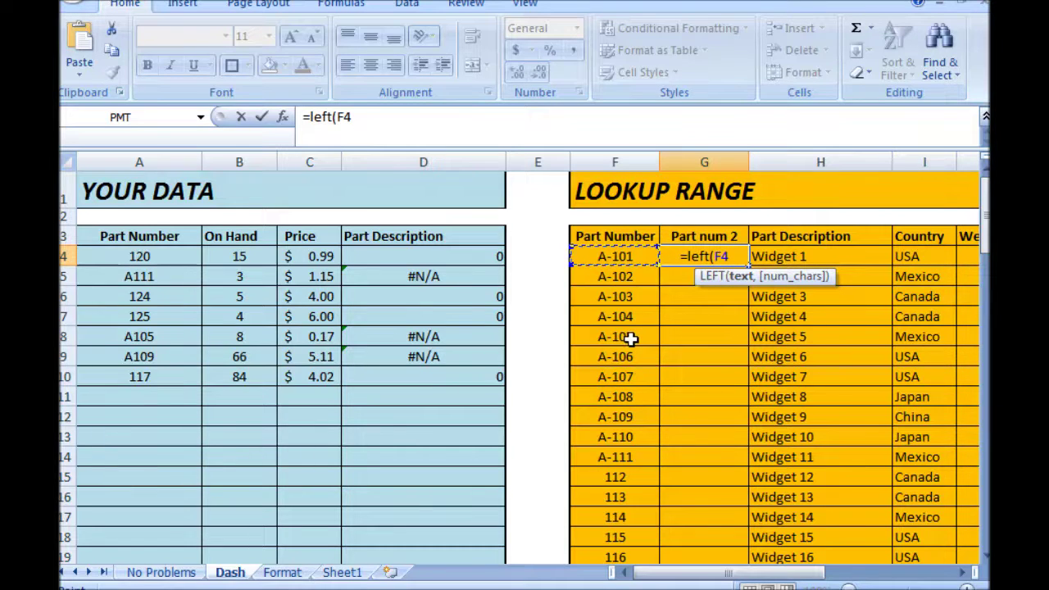
pyautogui.write(',1)')
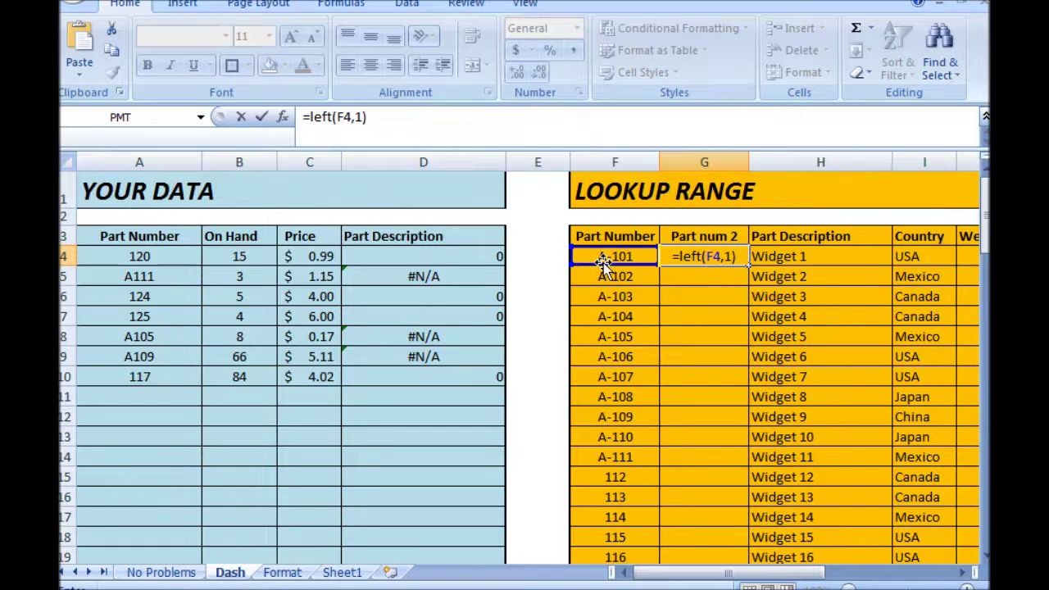
pyautogui.write('&')
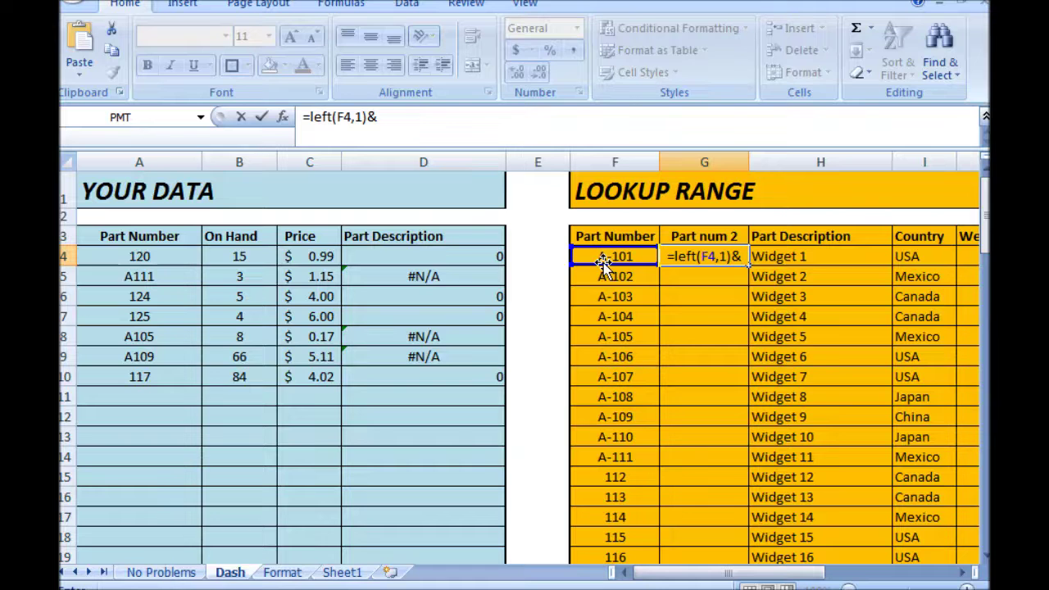
pyautogui.write('right(')
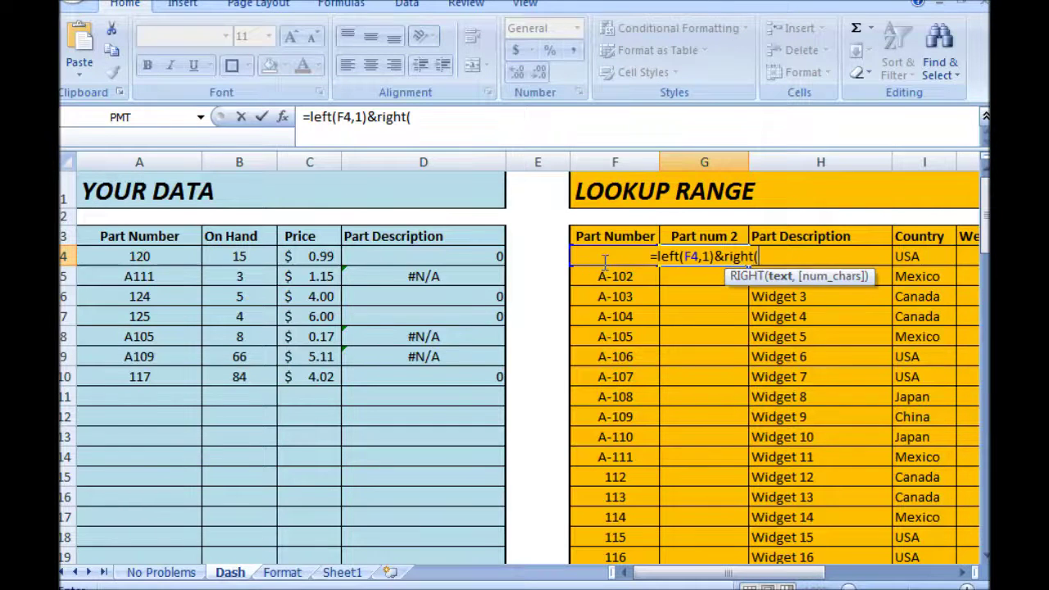
pyautogui.press('Return')
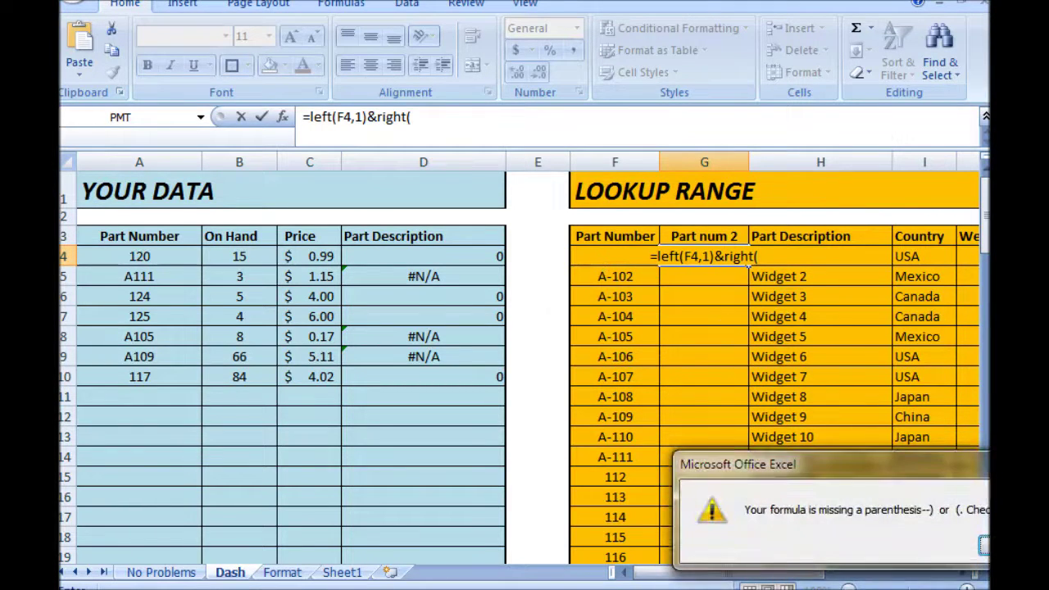
pyautogui.press('Return')
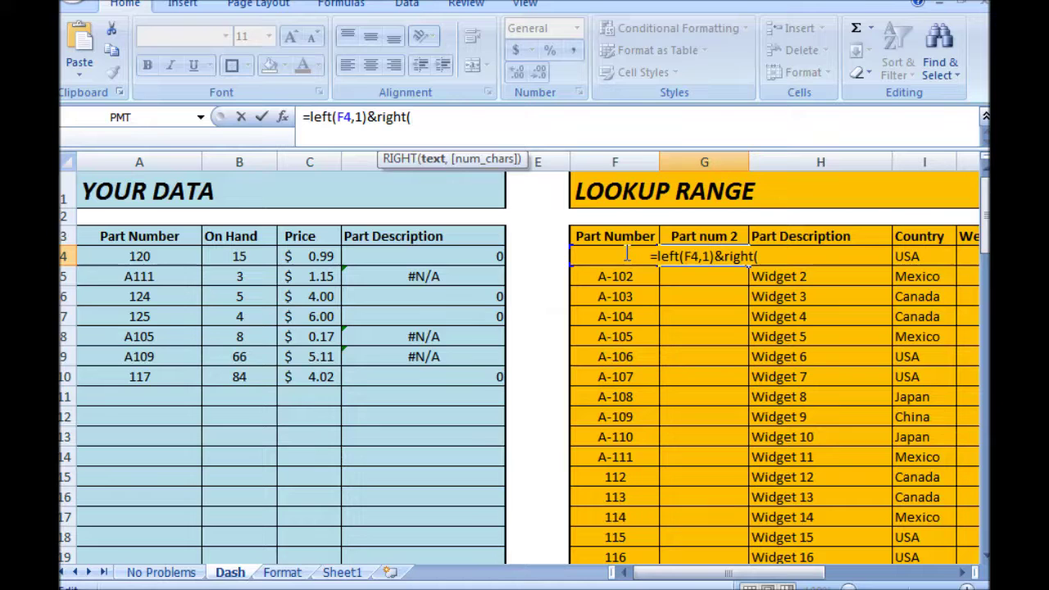
pyautogui.write('f4')
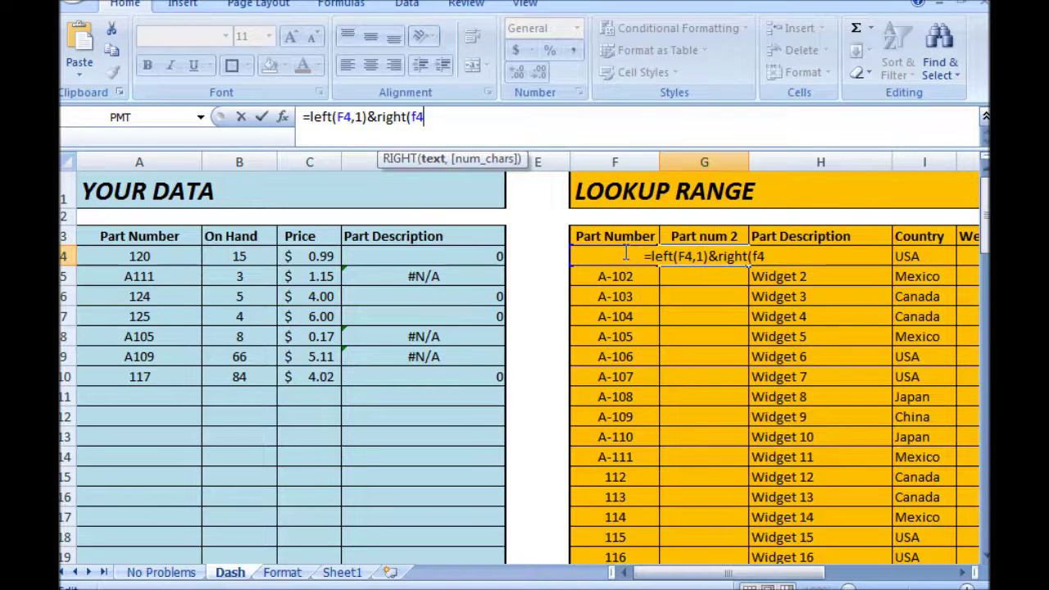
pyautogui.write(',3)')
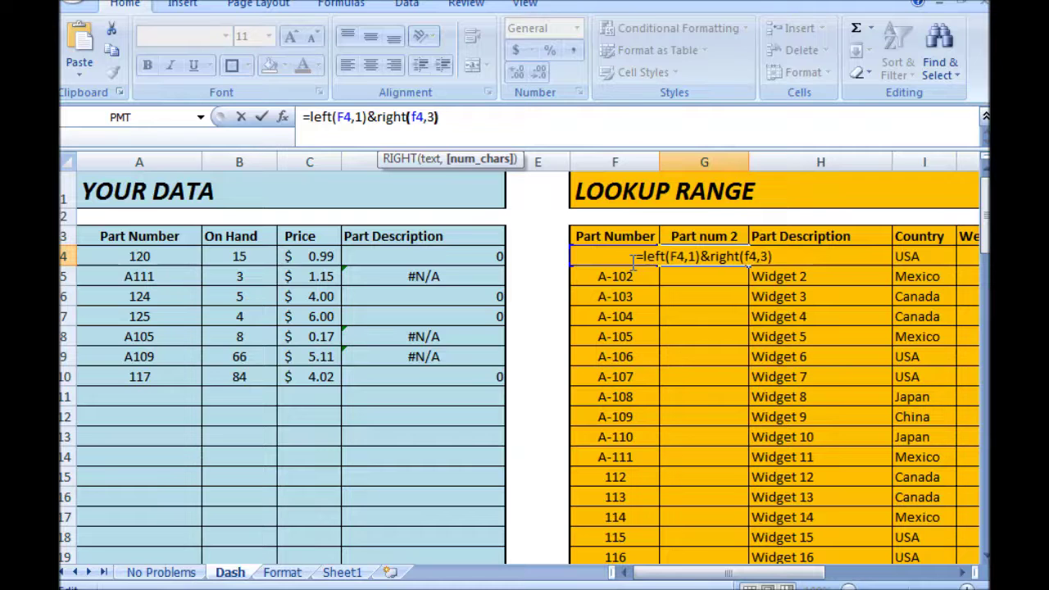
pyautogui.press('Return')
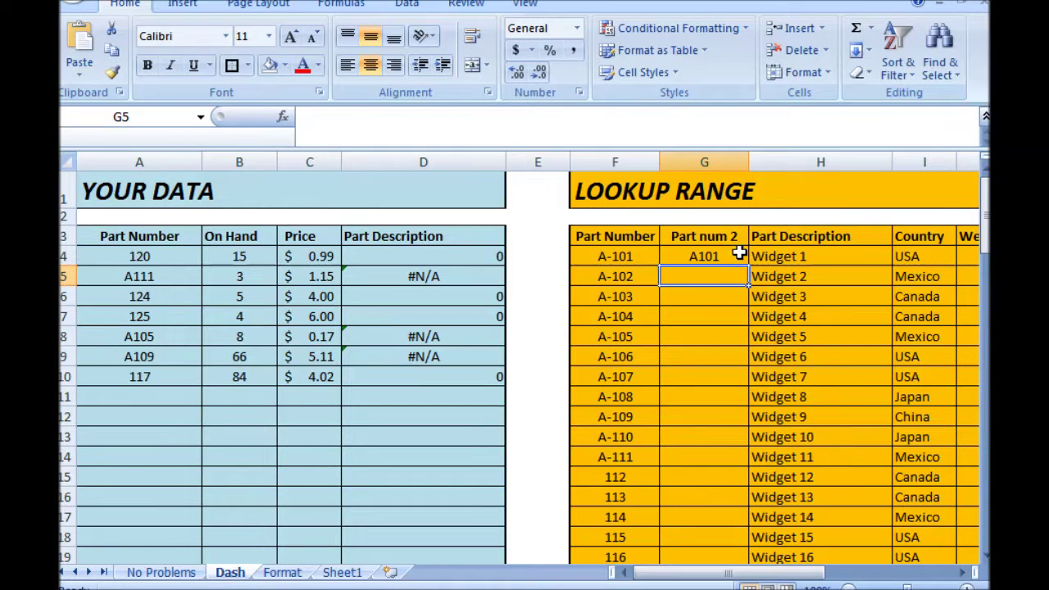
# Fill the G4 formula down the rest of the Part num 2 column.
pyautogui.press('Up')
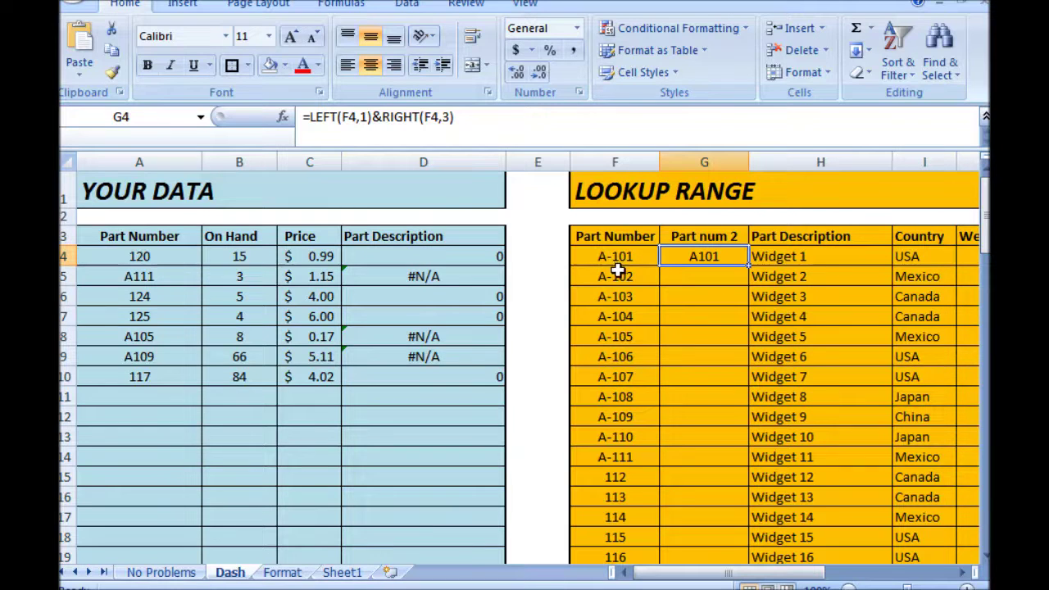
pyautogui.doubleClick(748, 266)
pyautogui.click(677, 261)
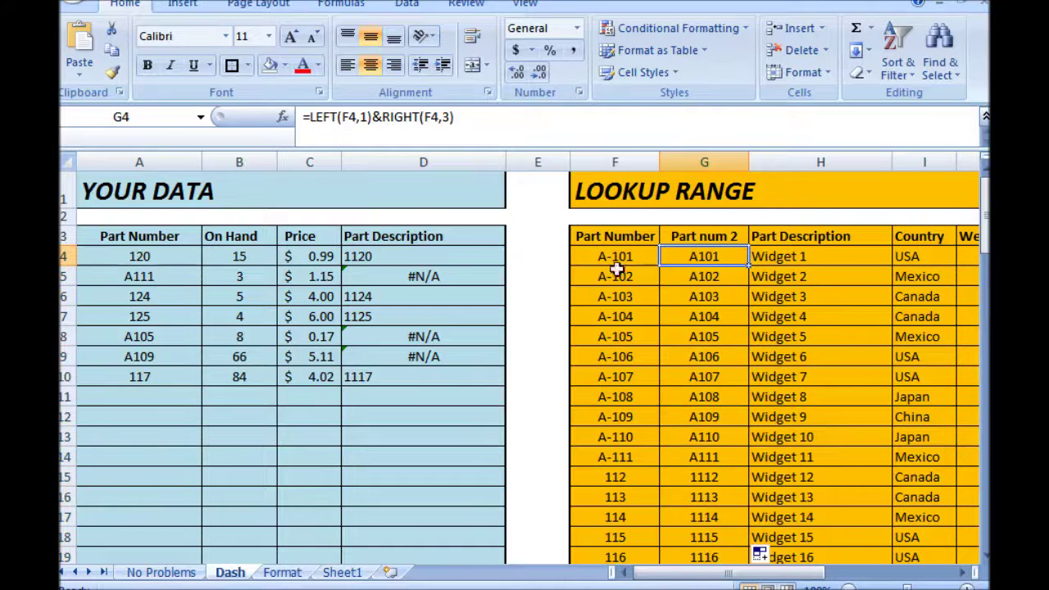
# Change the lookup range in D4's VLOOKUP formula to $G$4:$J$28 so it starts at the Part num 2 column.
pyautogui.click(382, 253)
pyautogui.click(380, 117)
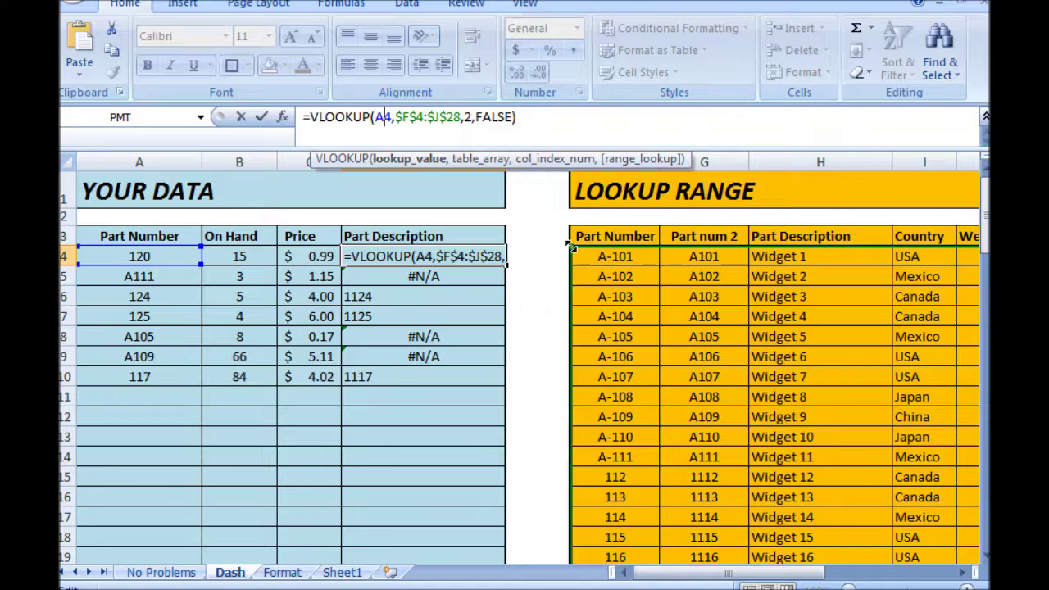
pyautogui.moveTo(608, 237); pyautogui.dragTo(661, 246)
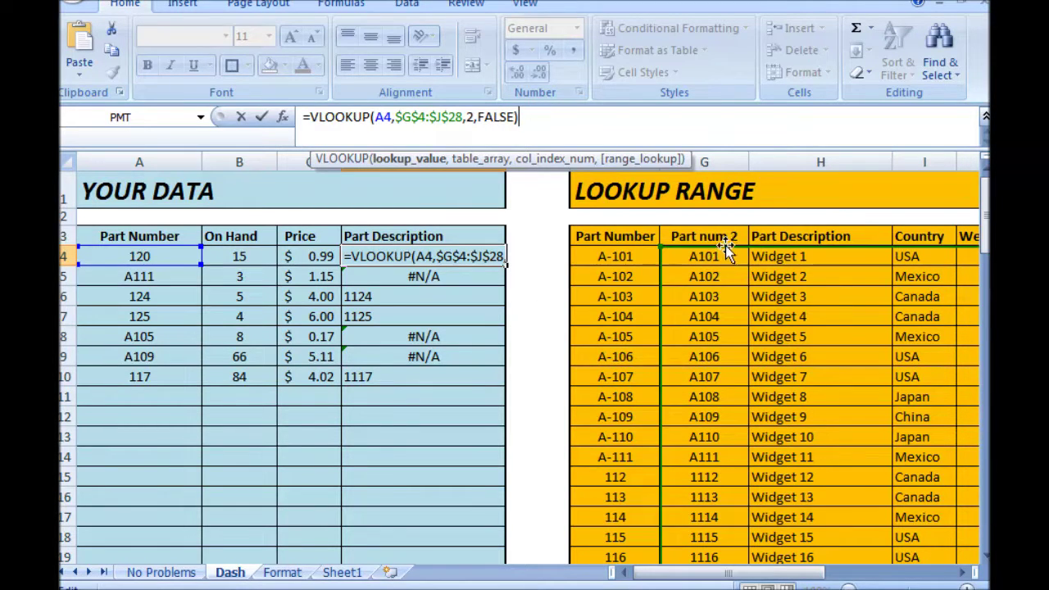
pyautogui.press('Return')
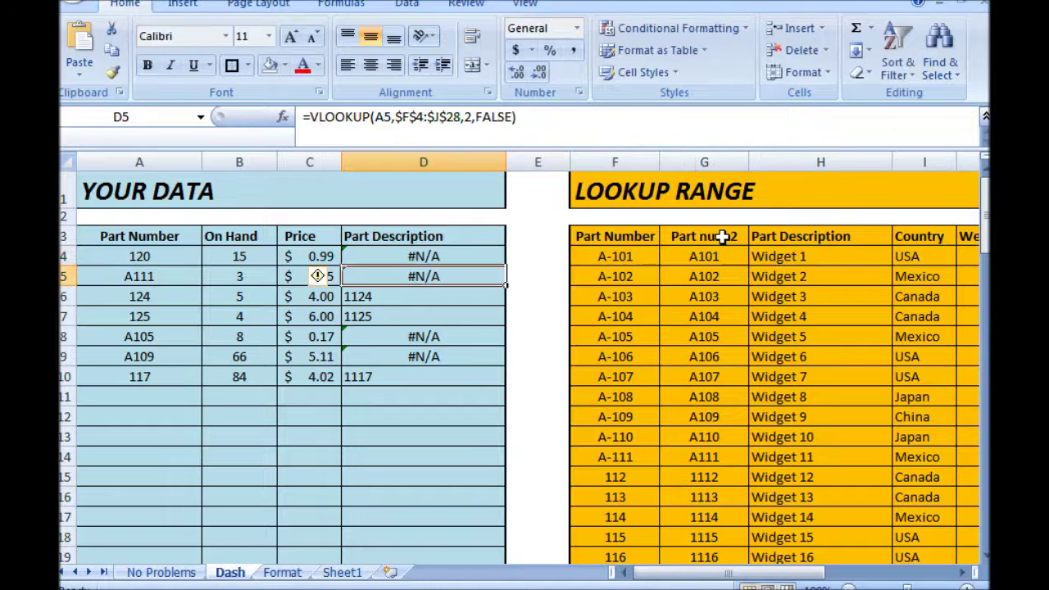
# Fill the revised VLOOKUP formula from D4 down through D10.
pyautogui.click(500, 260)
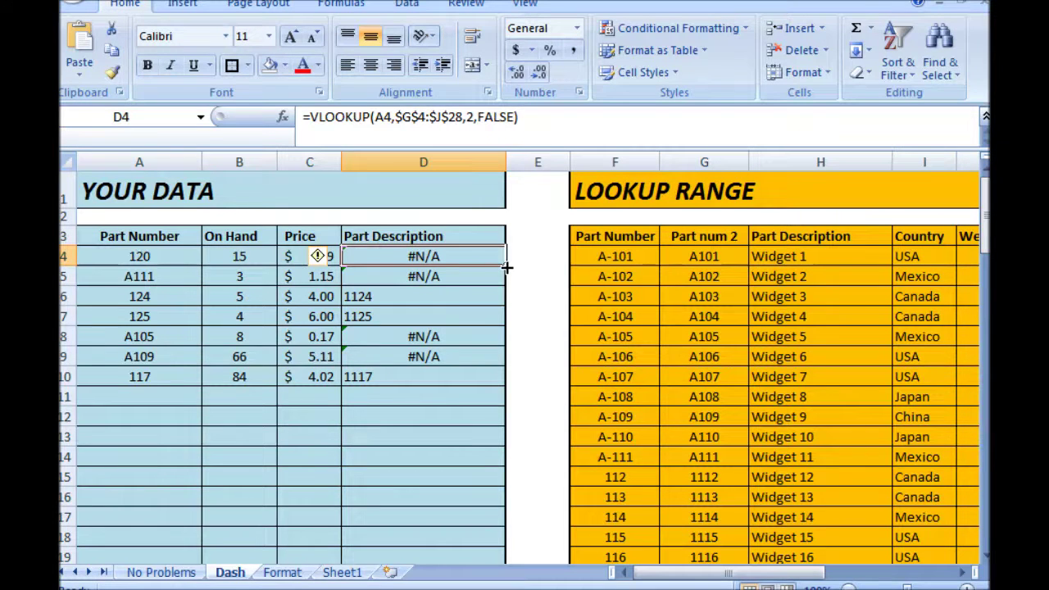
pyautogui.doubleClick(507, 267)
pyautogui.scroll(-3, 503, 262)
pyautogui.scroll(3, 503, 263)
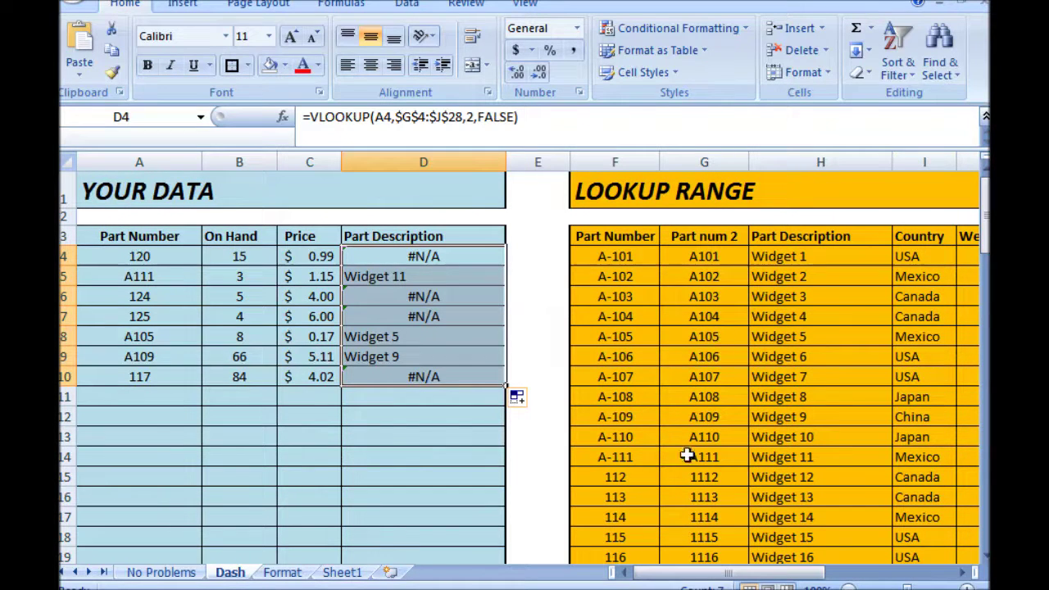
# Examine the Part num 2 formulas from G15 down against the dashless part numbers in column F.
pyautogui.click(701, 477)
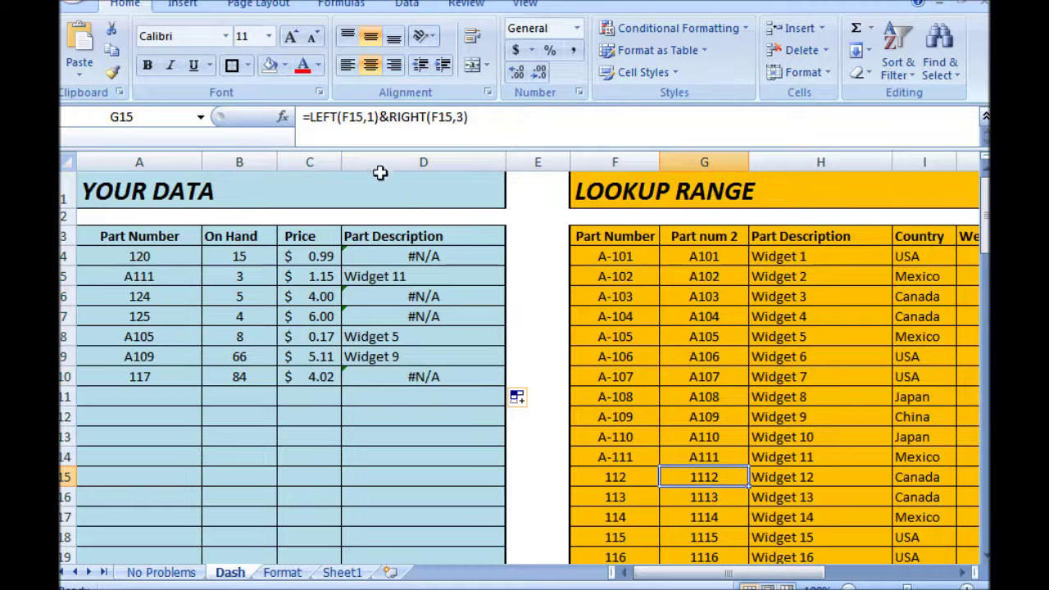
pyautogui.moveTo(707, 258); pyautogui.dragTo(705, 539)
pyautogui.scroll(4, 726, 452)
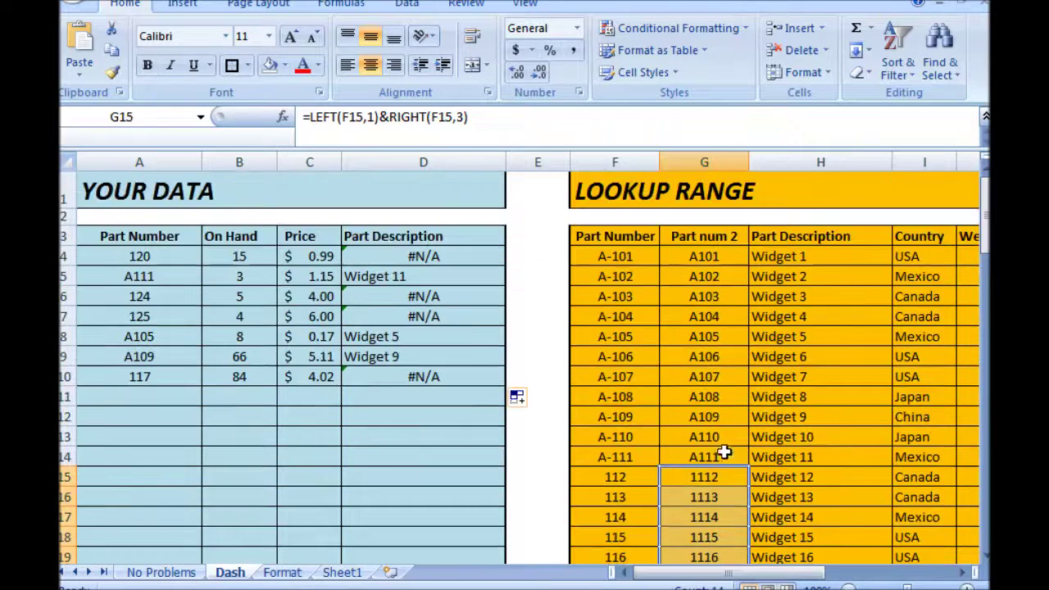
pyautogui.click(720, 481)
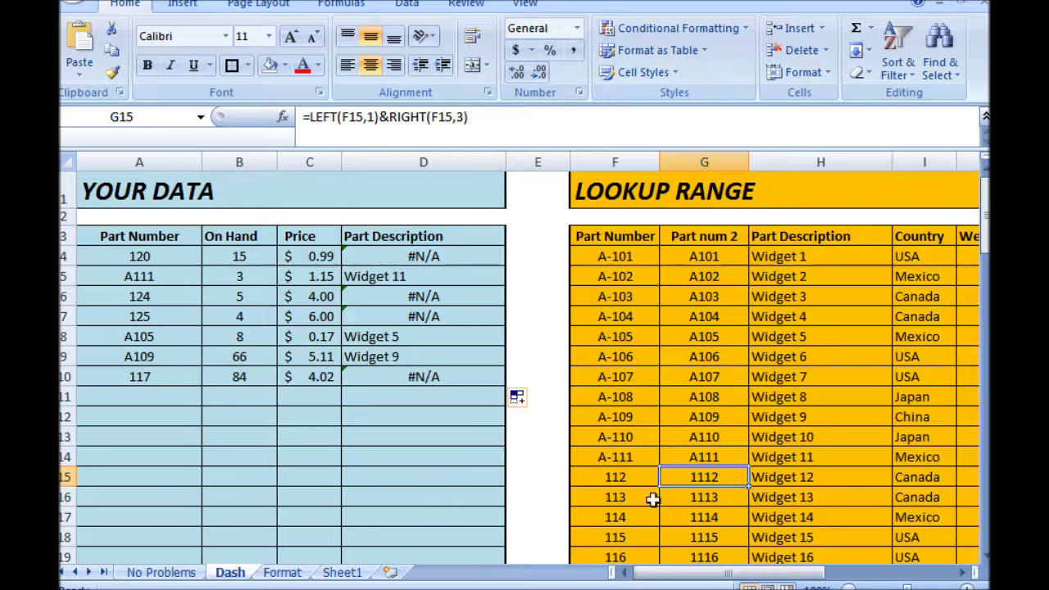
pyautogui.click(595, 480)
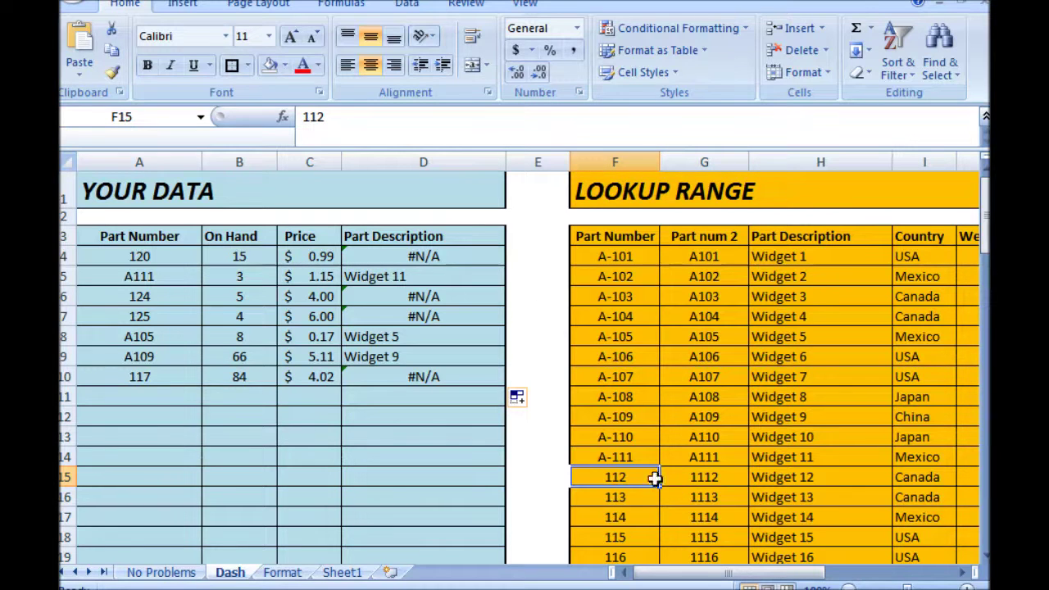
pyautogui.click(698, 476)
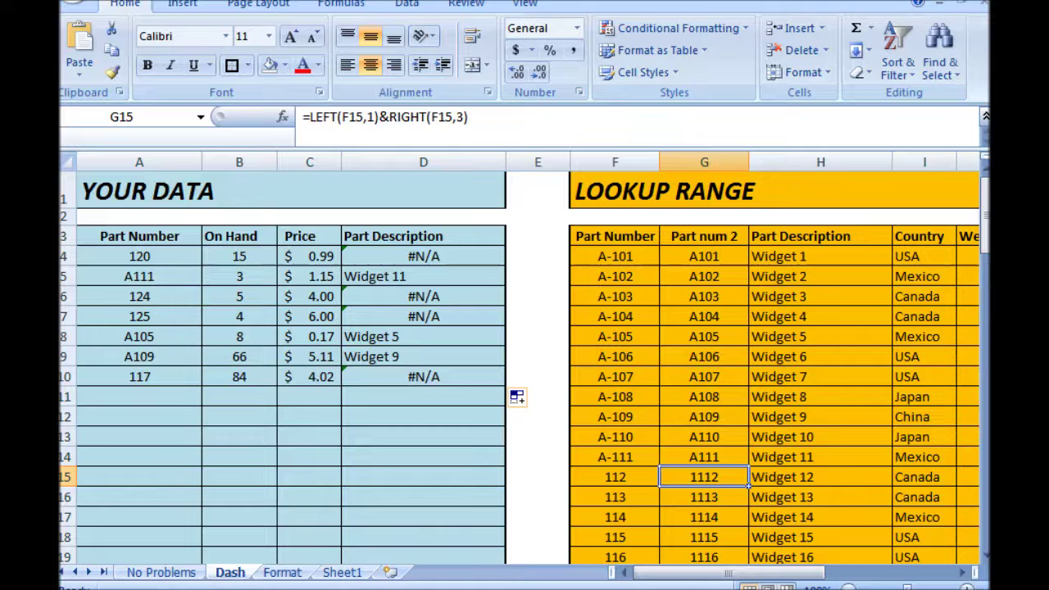
pyautogui.click(538, 256)
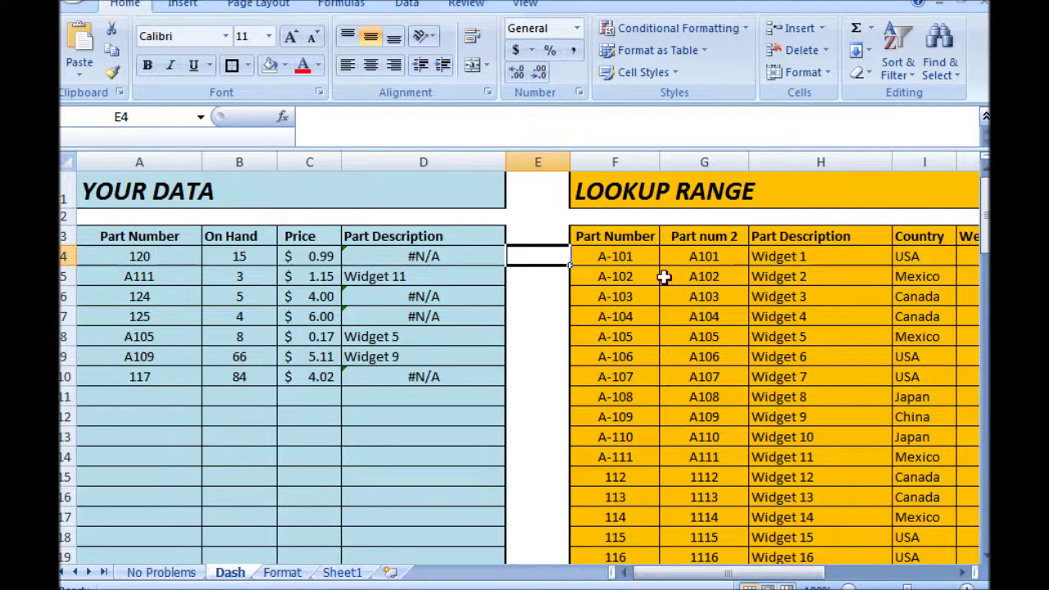
pyautogui.scroll(-2, 603, 485)
pyautogui.scroll(-3, 604, 484)
pyautogui.scroll(4, 604, 475)
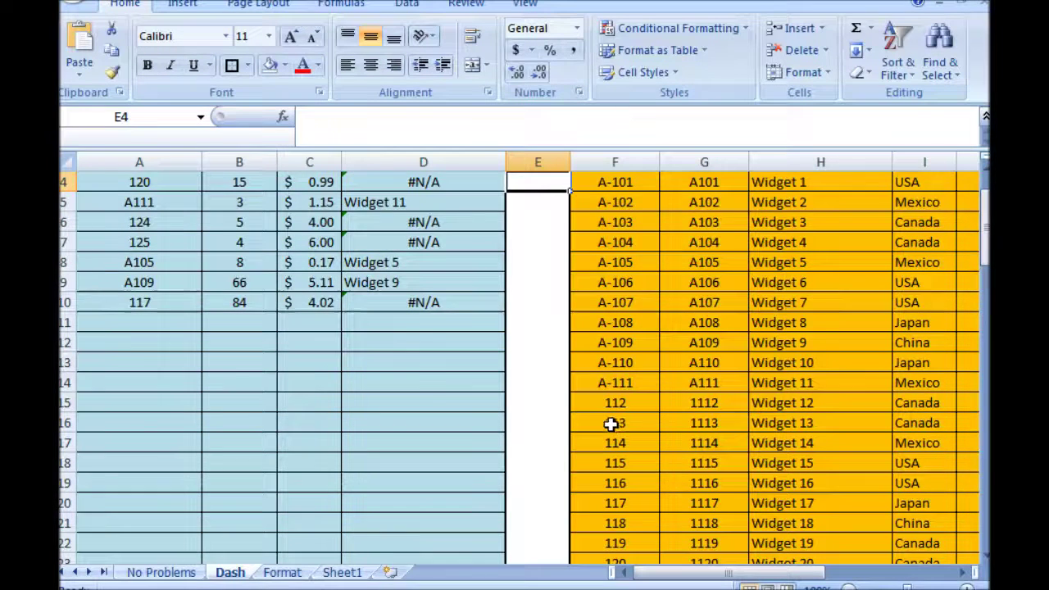
pyautogui.scroll(1, 613, 425)
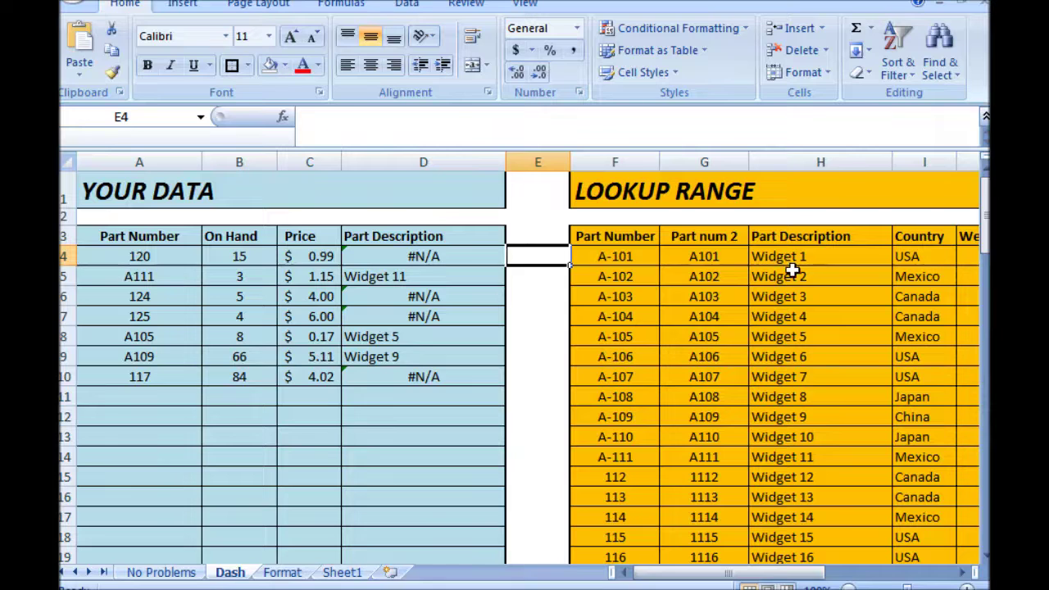
# Start wrapping the G4 Part num 2 formula in an IF function with the logical test LEN(F4)=5.
pyautogui.click(719, 256)
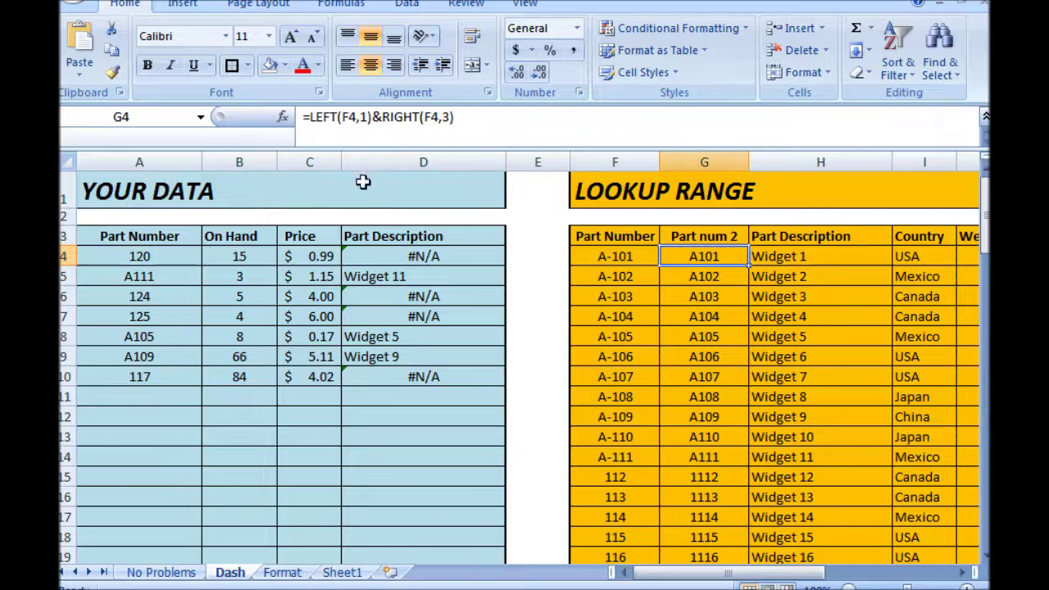
pyautogui.click(325, 122)
pyautogui.click(311, 118)
pyautogui.write('if(len')
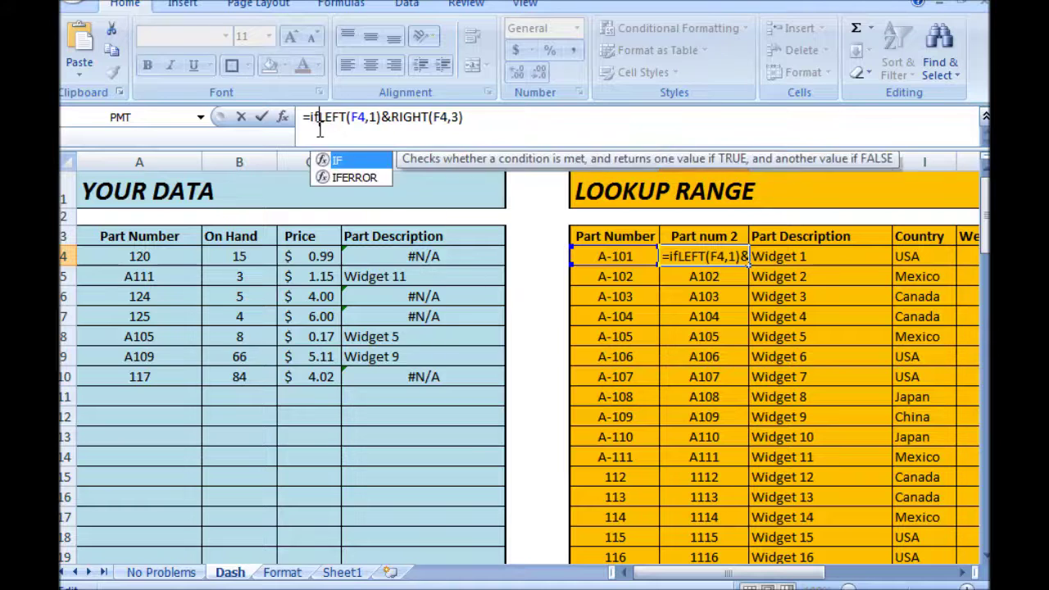
pyautogui.write('(')
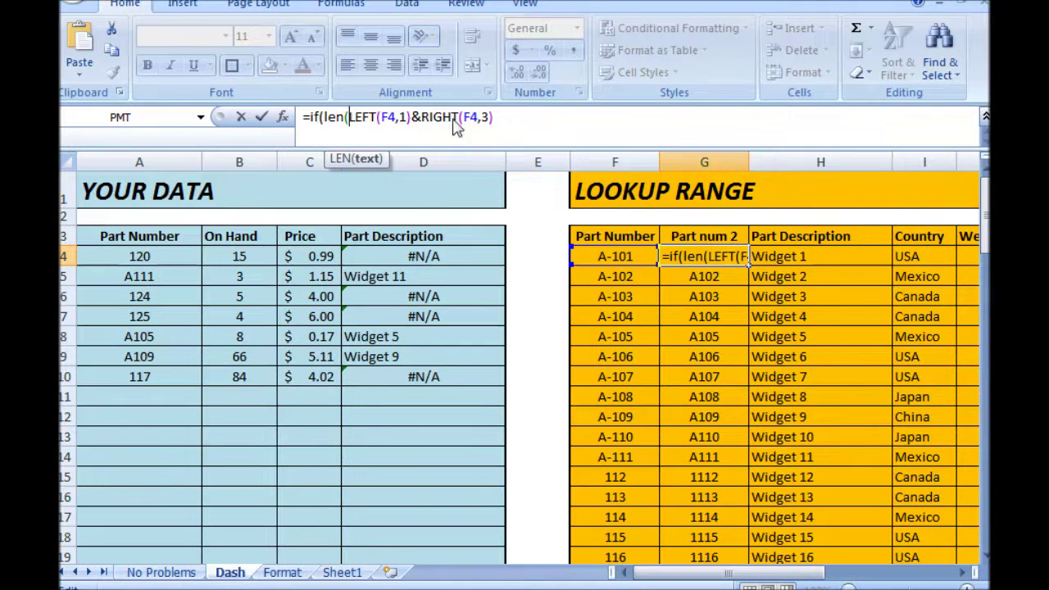
pyautogui.click(622, 254)
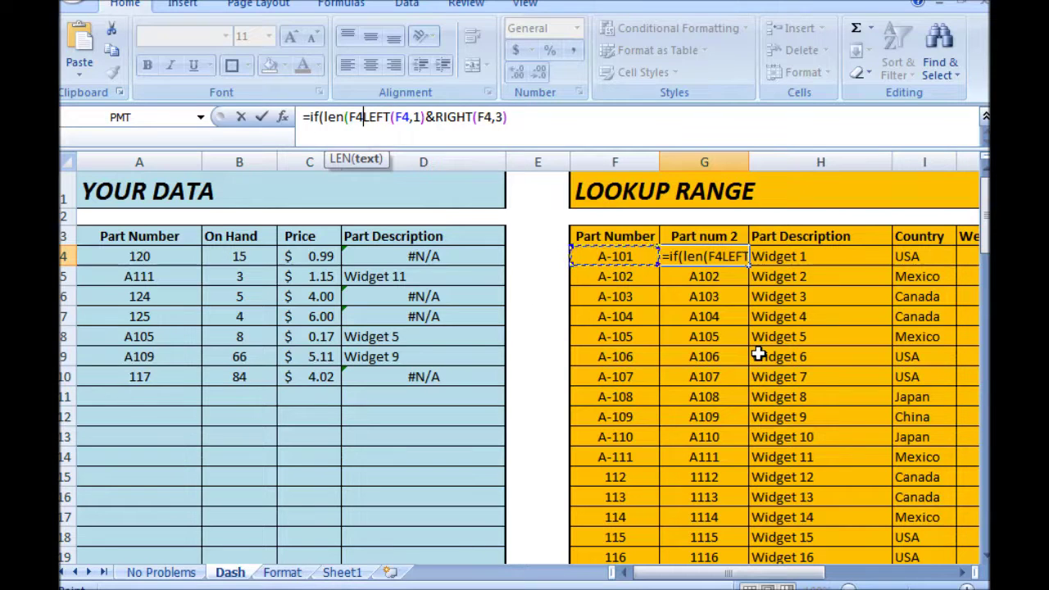
pyautogui.write(')')
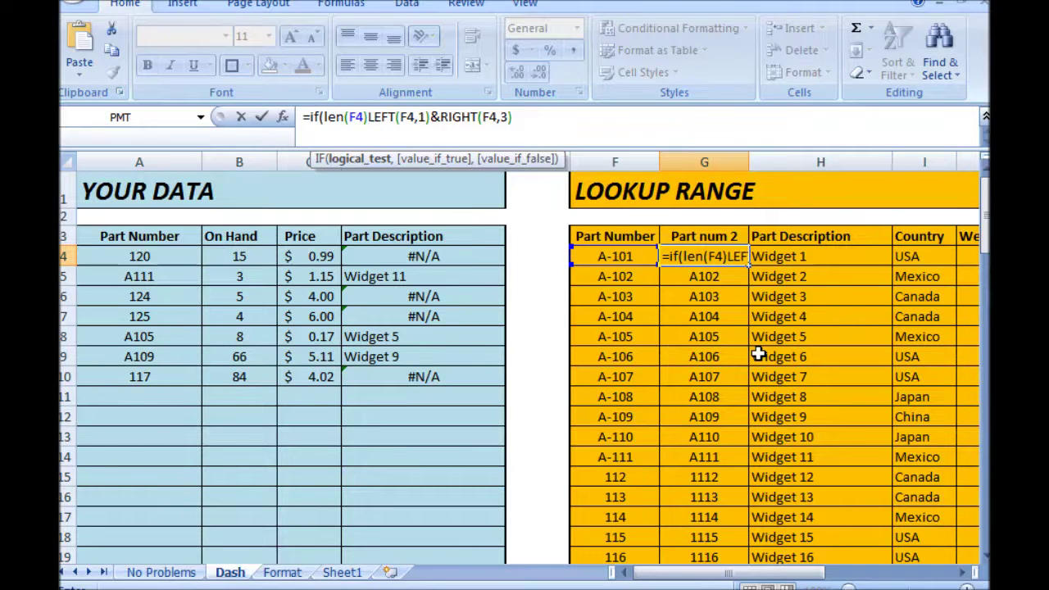
pyautogui.write('=')
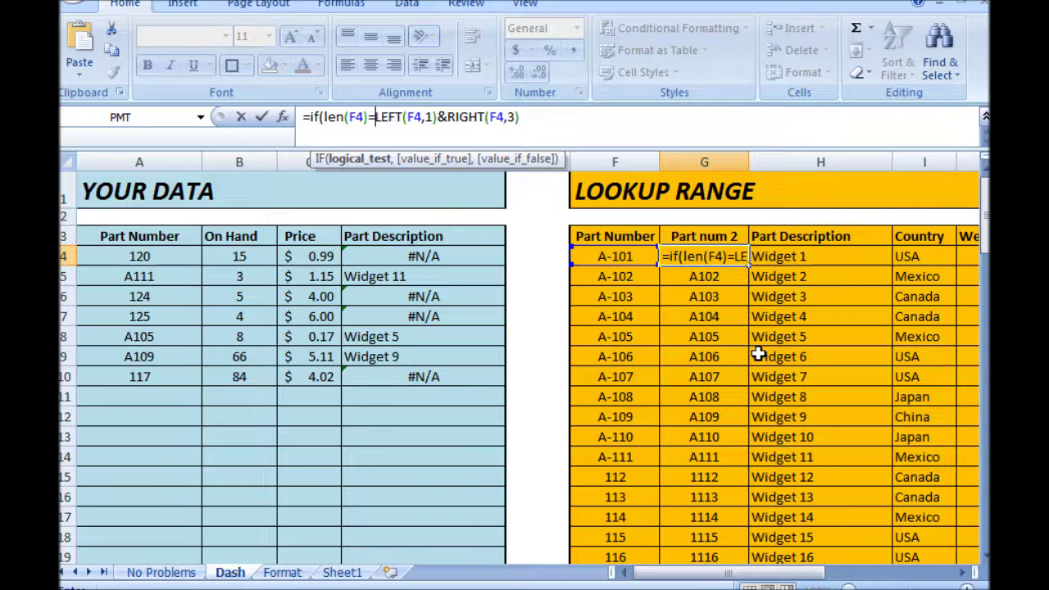
pyautogui.write('5,')
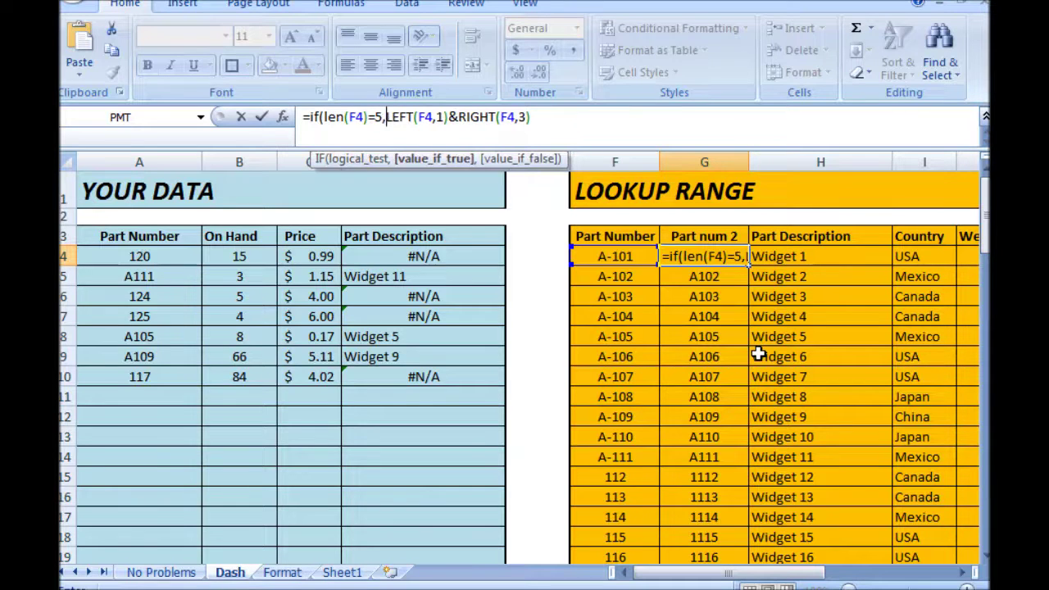
# Keep LEFT(F4,1)&RIGHT(F4,3) as G4's true result, add F4 as the false result, and enter the formula.
pyautogui.moveTo(389, 117); pyautogui.dragTo(572, 121)
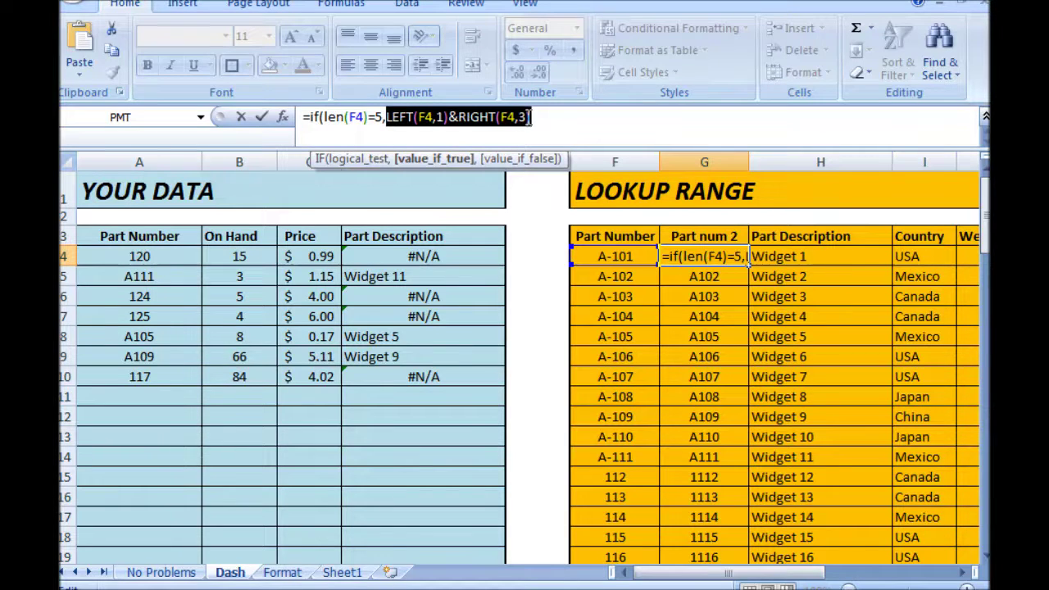
pyautogui.click(562, 115)
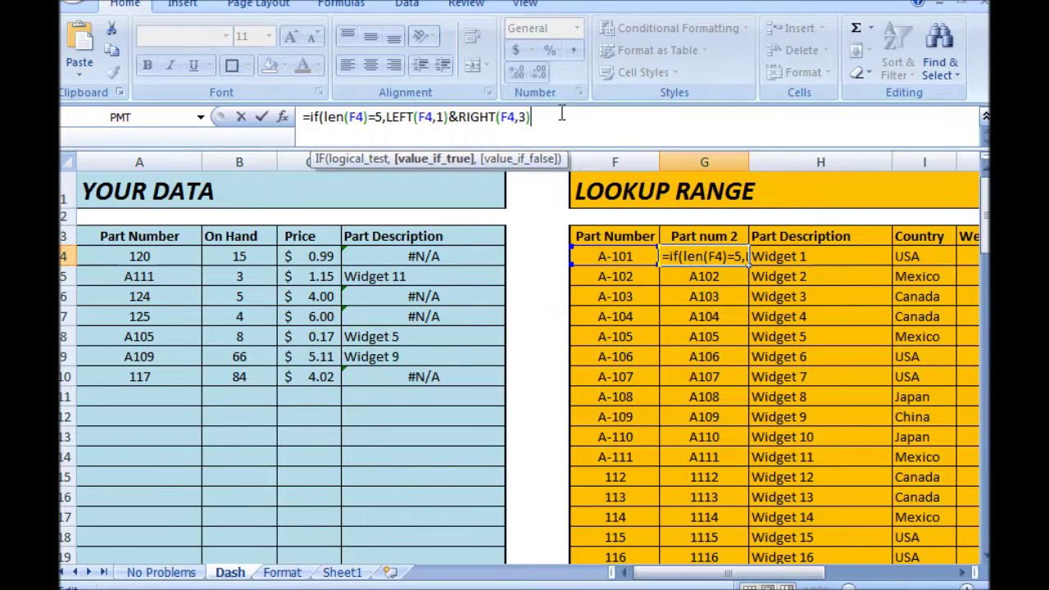
pyautogui.write(',')
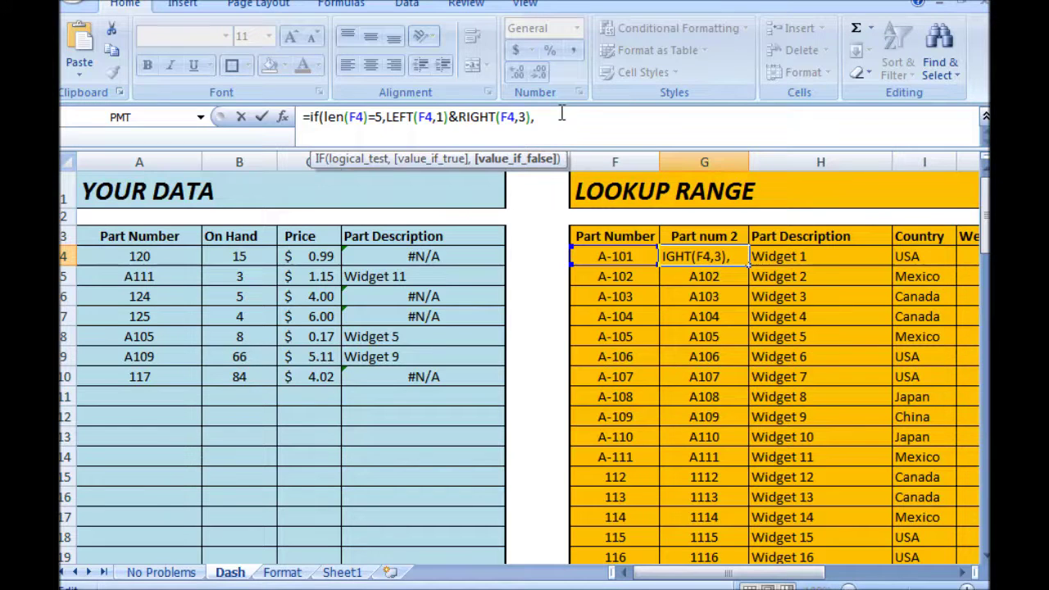
pyautogui.click(611, 256)
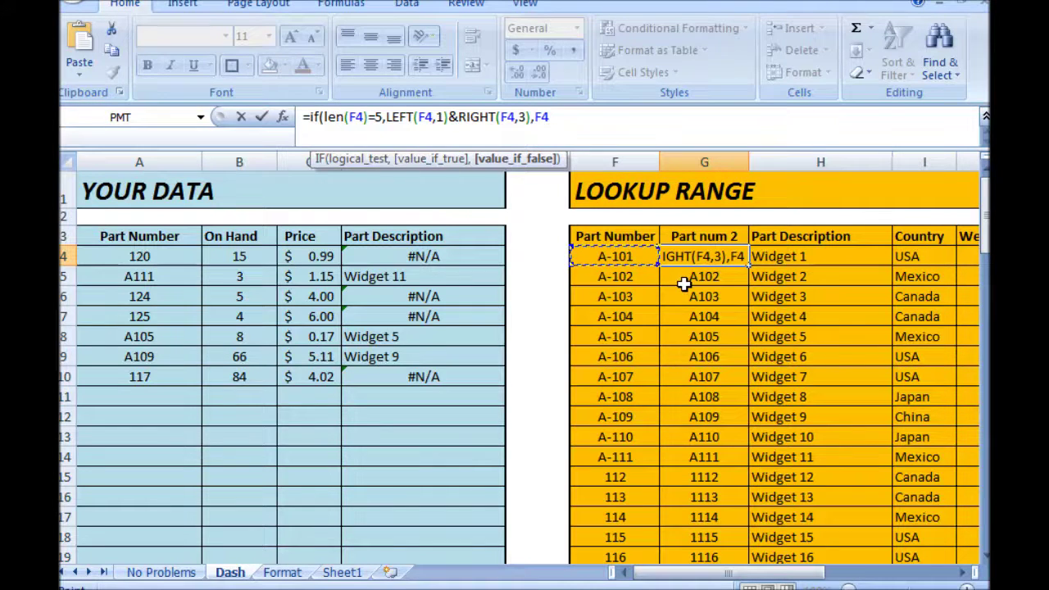
pyautogui.write(')')
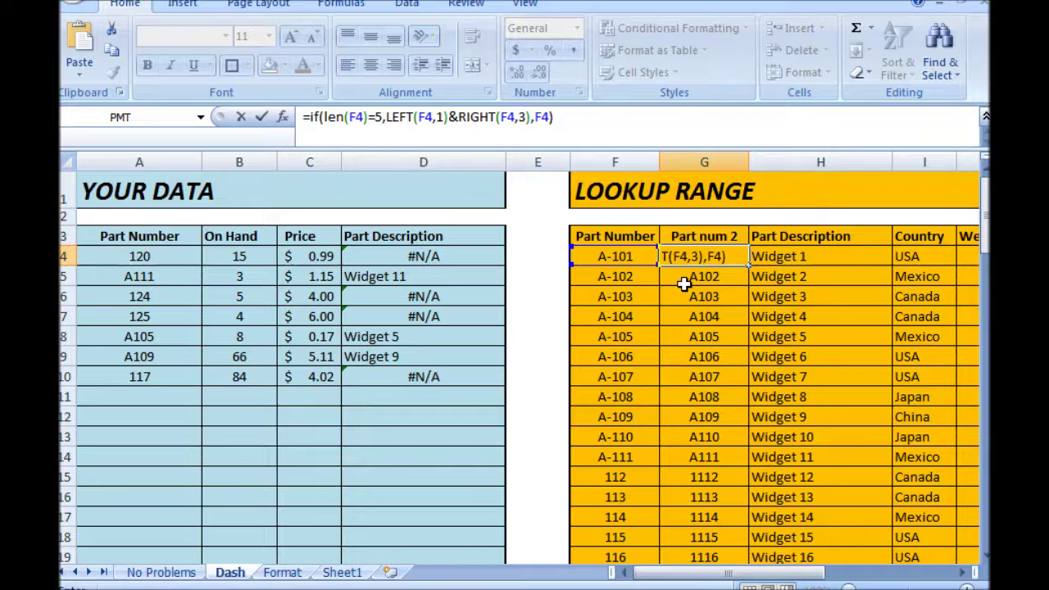
pyautogui.press('Return')
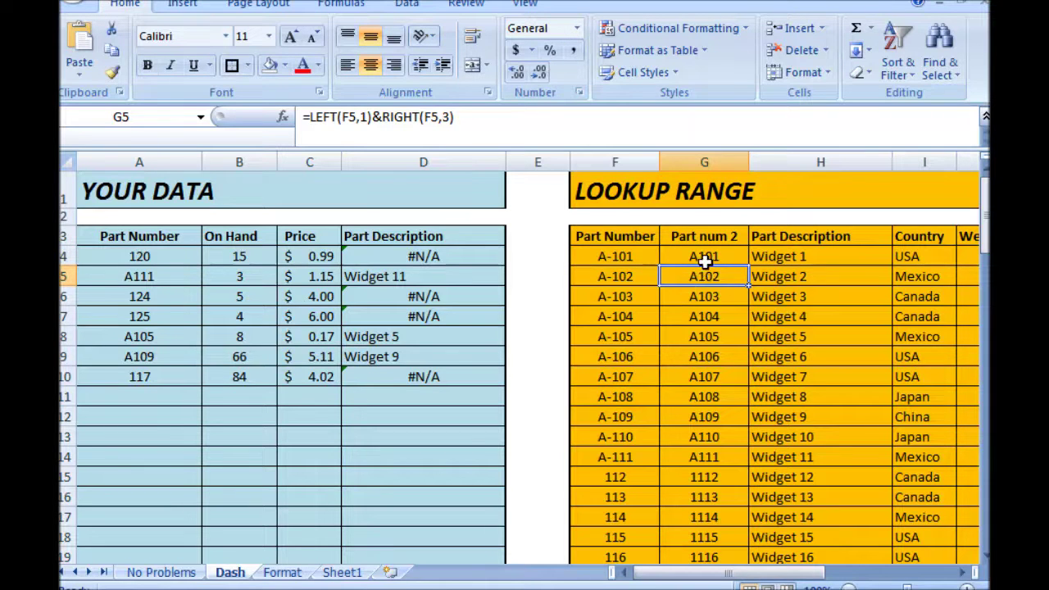
# Fill the revised IF formula from G4 down the rest of the Part num 2 column.
pyautogui.click(703, 261)
pyautogui.doubleClick(747, 265)
pyautogui.scroll(-1, 731, 346)
pyautogui.scroll(1, 731, 344)
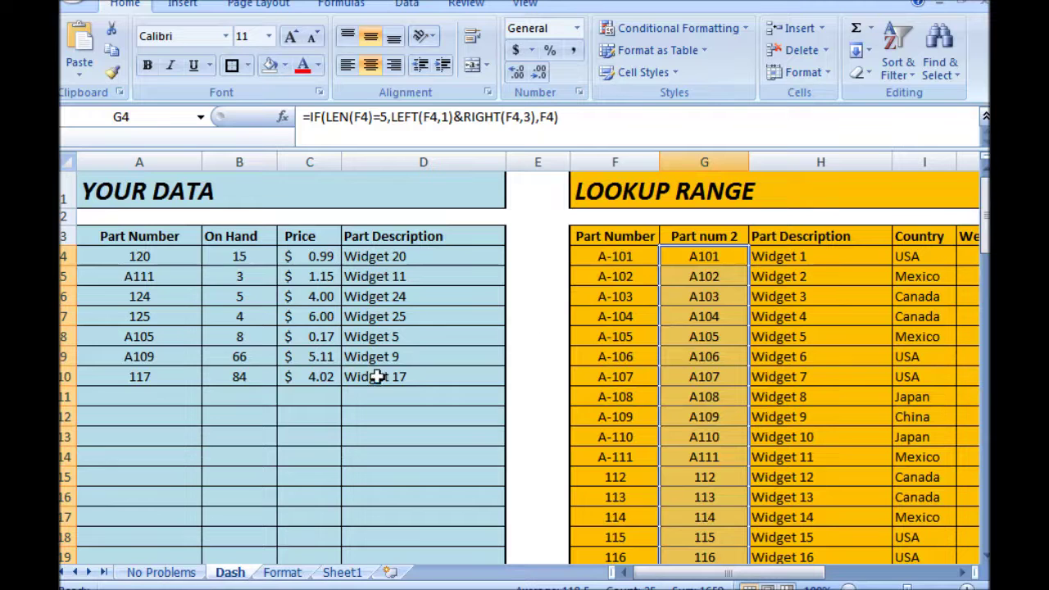
# Check the Part num 2 results from G15 down against the dashless part numbers in column F.
pyautogui.scroll(-1, 725, 473)
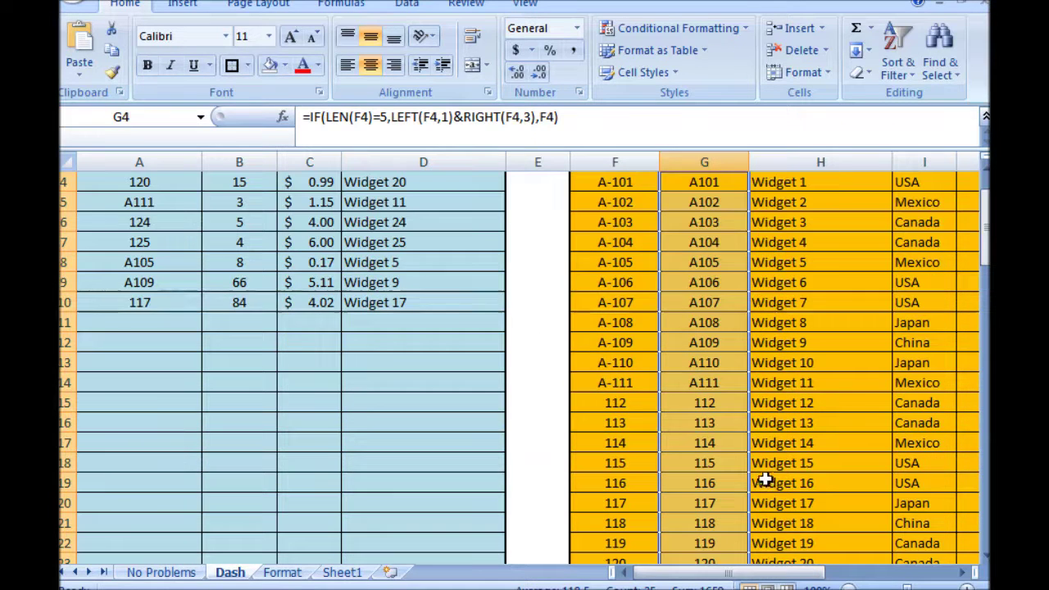
pyautogui.scroll(-2, 746, 426)
pyautogui.moveTo(718, 282); pyautogui.dragTo(712, 543)
pyautogui.scroll(3, 794, 402)
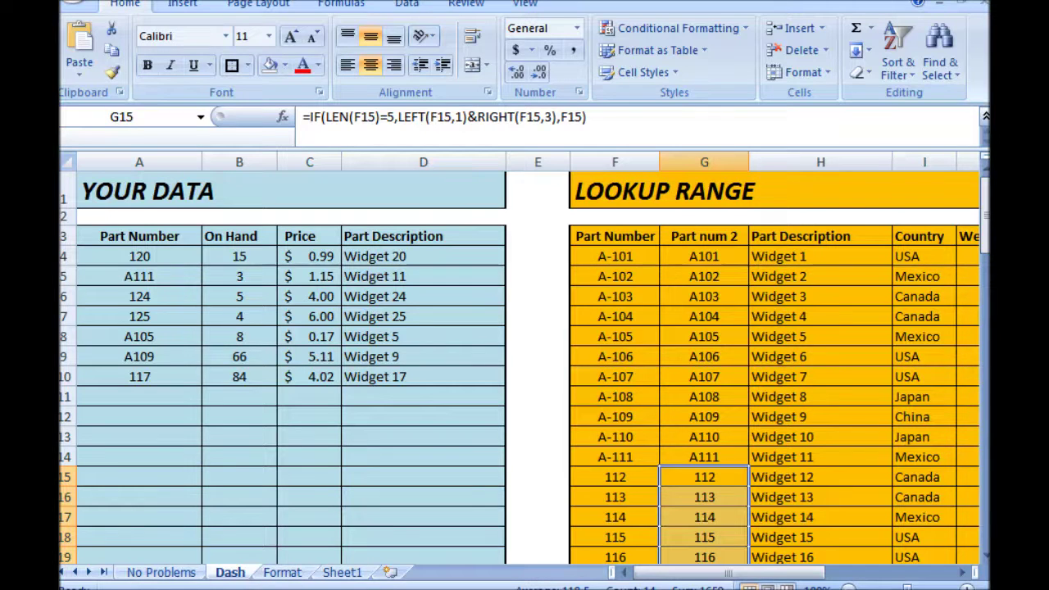
# On the Format sheet, start a VLOOKUP formula in D4 with A4 as lookup value and F4:I28 as table array.
pyautogui.click(281, 573)
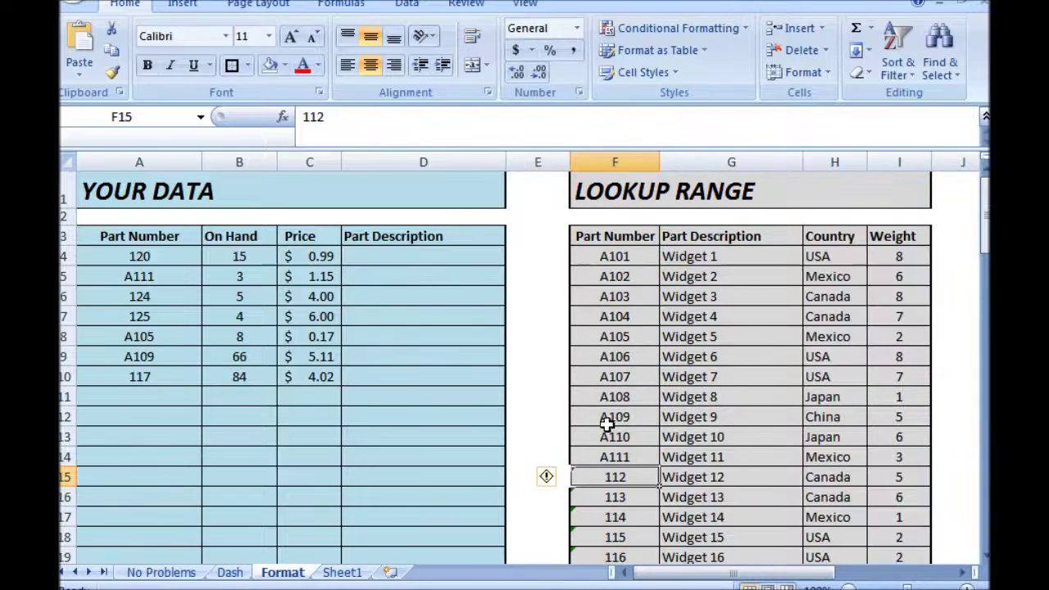
pyautogui.click(537, 197)
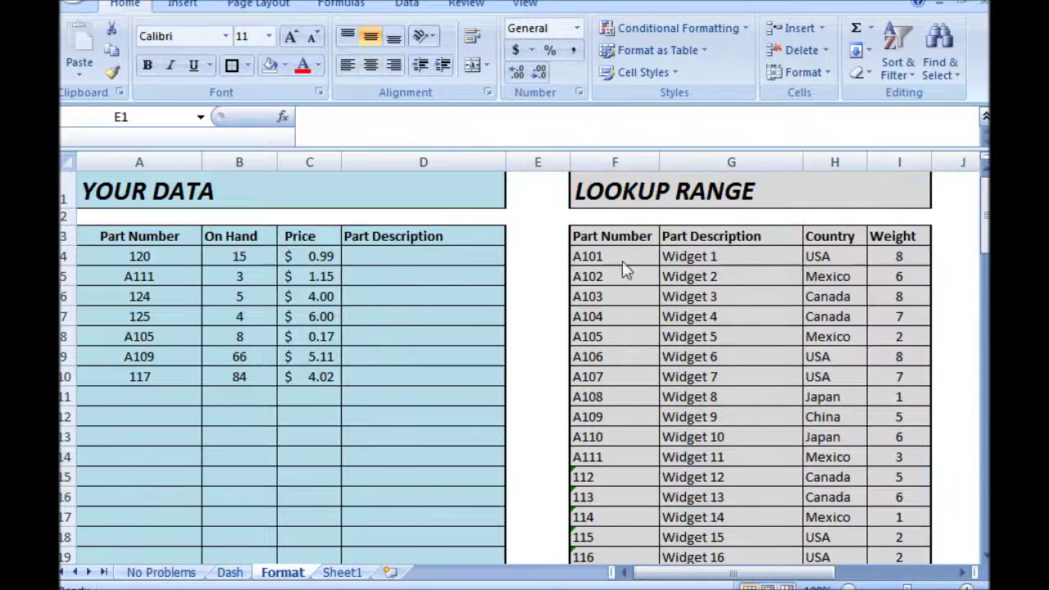
pyautogui.click(398, 256)
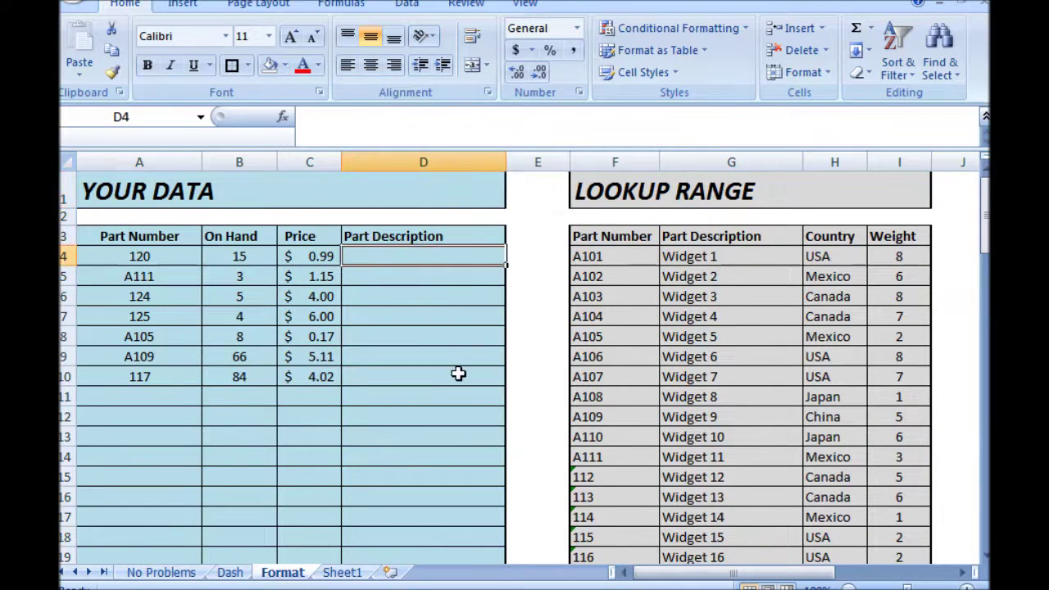
pyautogui.write('=vlookup(')
pyautogui.press('Left')
pyautogui.press('Left')
pyautogui.press('Left')
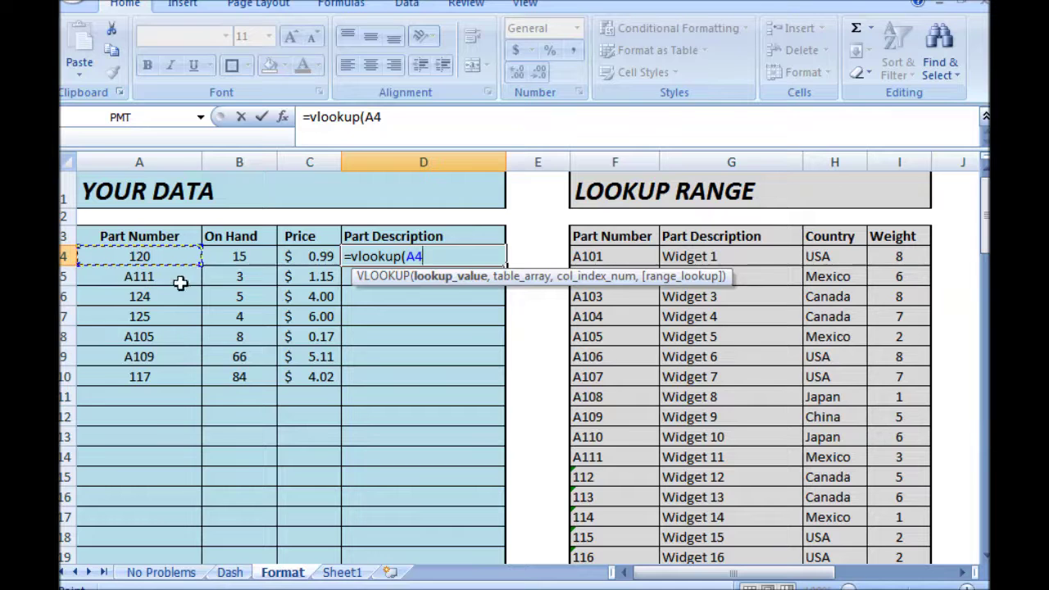
pyautogui.write(',')
pyautogui.moveTo(590, 256); pyautogui.dragTo(908, 524)
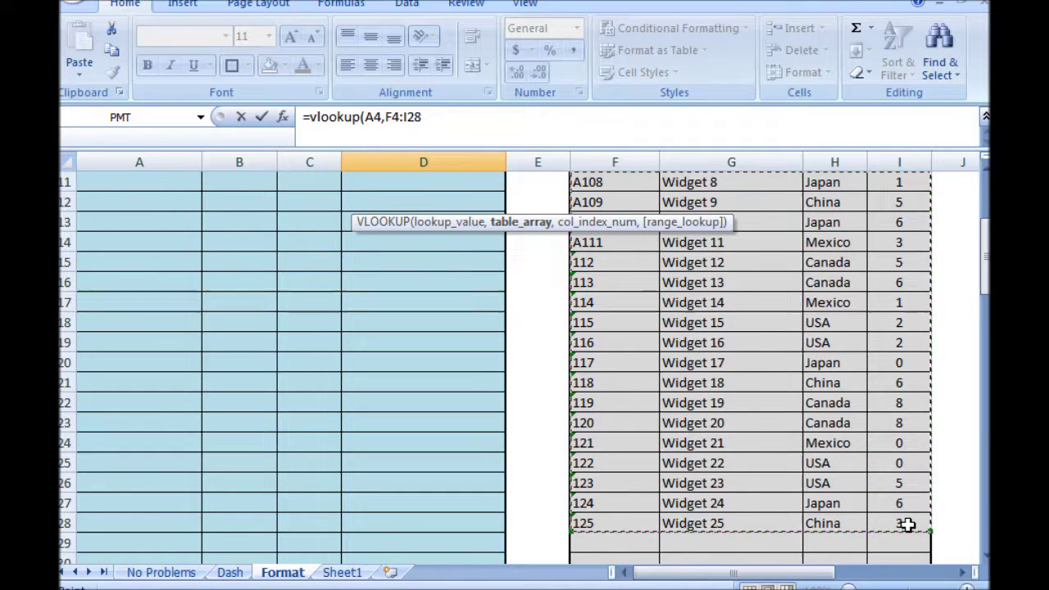
# Make the table array absolute as $F$4:$I$28, set column index 2 and FALSE for exact match, and enter the formula.
pyautogui.press('F4')
pyautogui.write(',f')
pyautogui.press('BackSpace')
pyautogui.write('2,false')
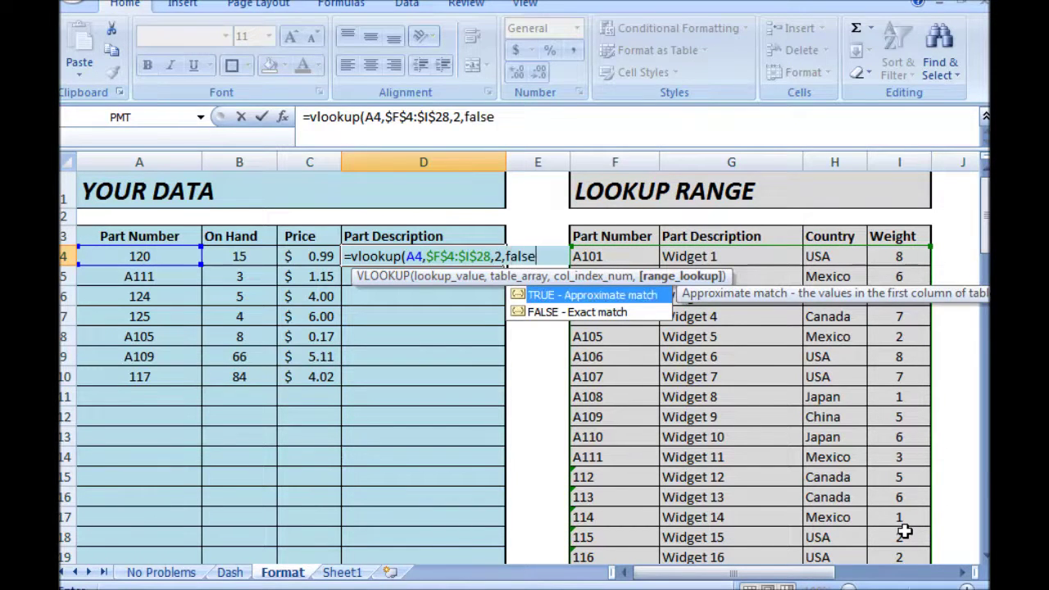
pyautogui.press('Return')
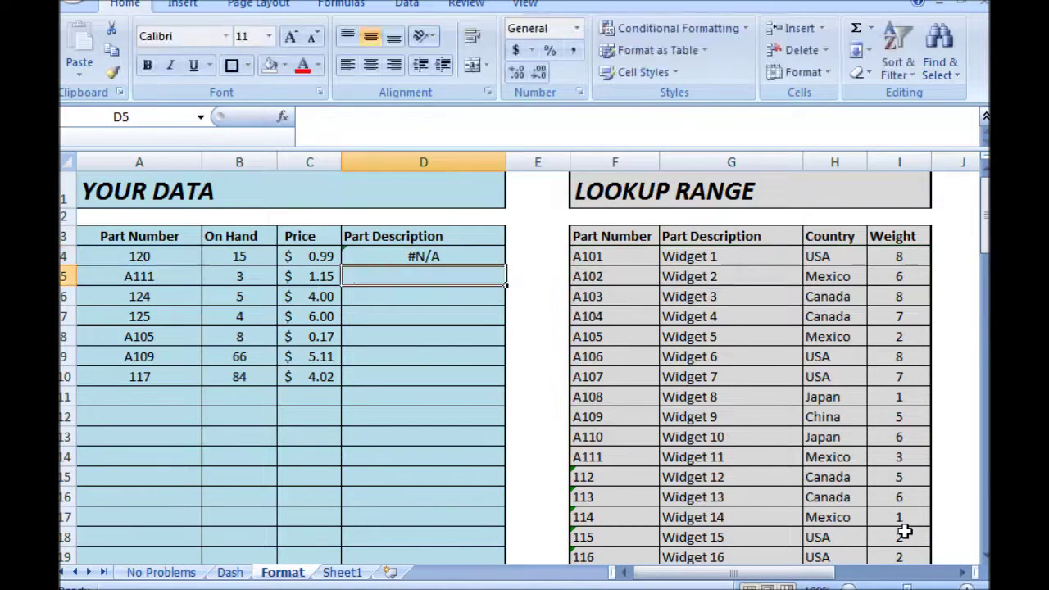
# Fill the VLOOKUP formula from D4 down through D10 and check the last filled cell.
pyautogui.click(486, 257)
pyautogui.doubleClick(506, 265)
pyautogui.click(473, 251)
pyautogui.click(444, 377)
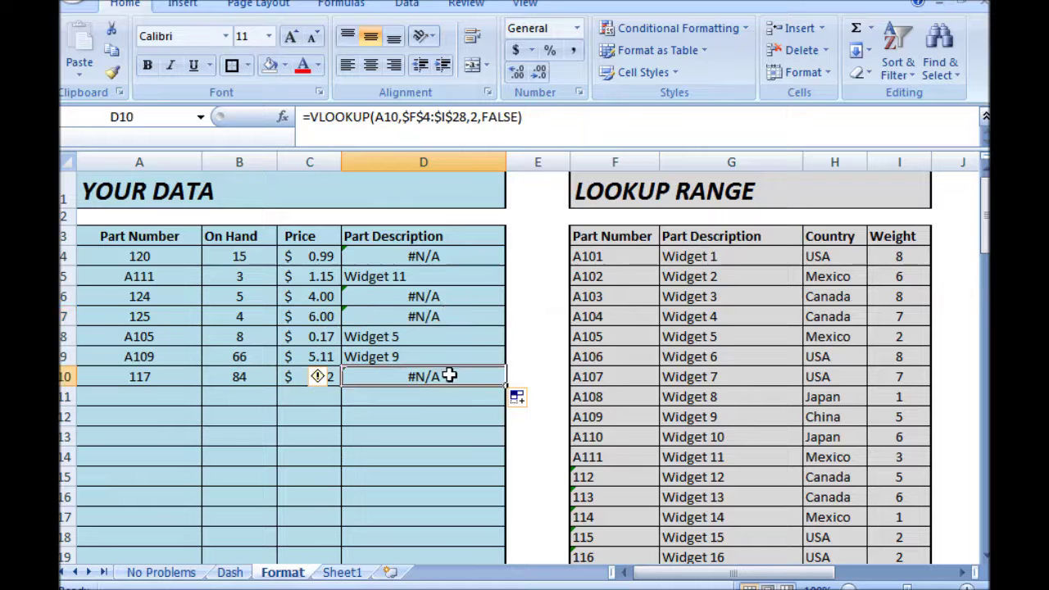
# Compare the part number in A4 with its counterpart in F23 and the other numeric part numbers in the lookup range.
pyautogui.click(470, 256)
pyautogui.click(140, 257)
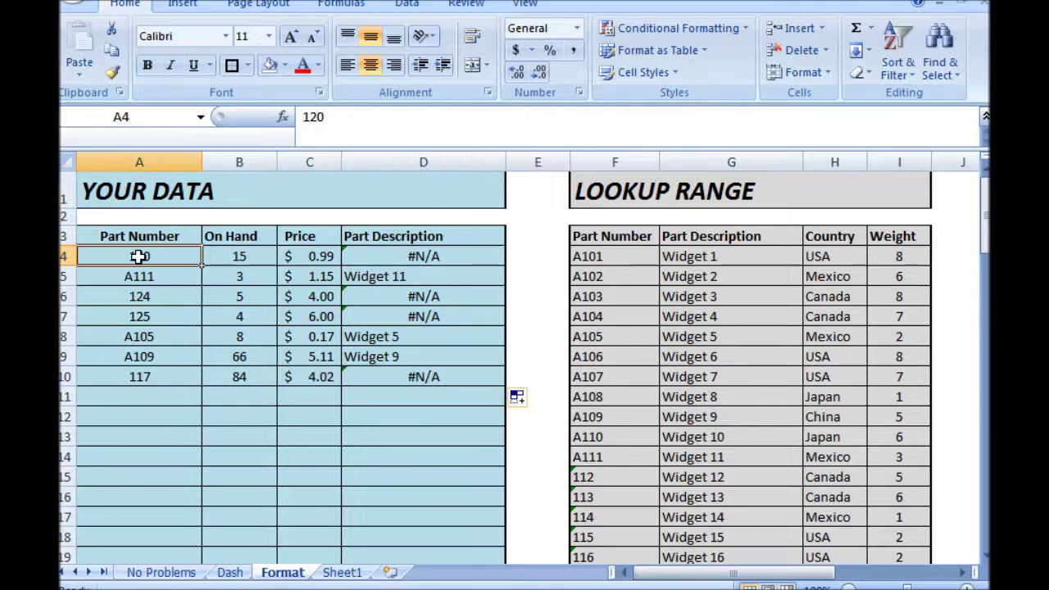
pyautogui.scroll(-2, 594, 431)
pyautogui.click(615, 505)
pyautogui.moveTo(934, 502); pyautogui.dragTo(638, 512)
pyautogui.scroll(2, 638, 512)
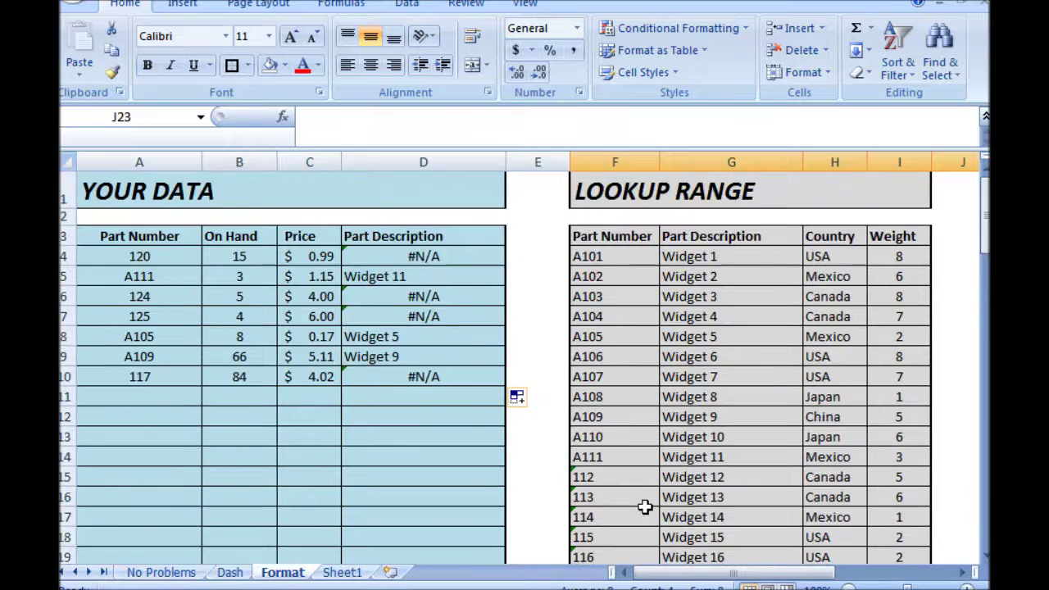
pyautogui.scroll(-4, 644, 506)
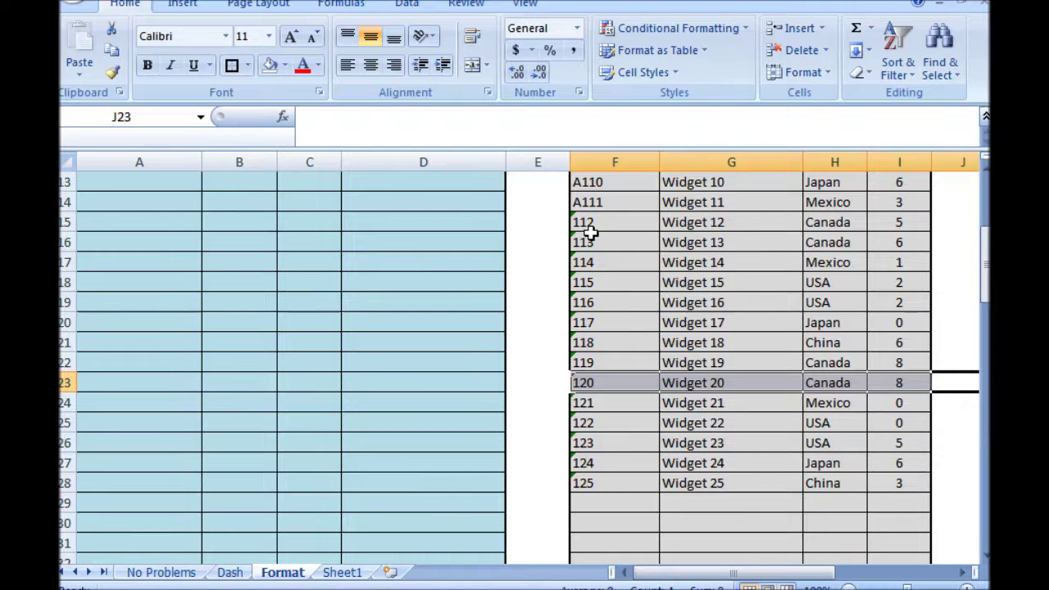
pyautogui.scroll(4, 584, 258)
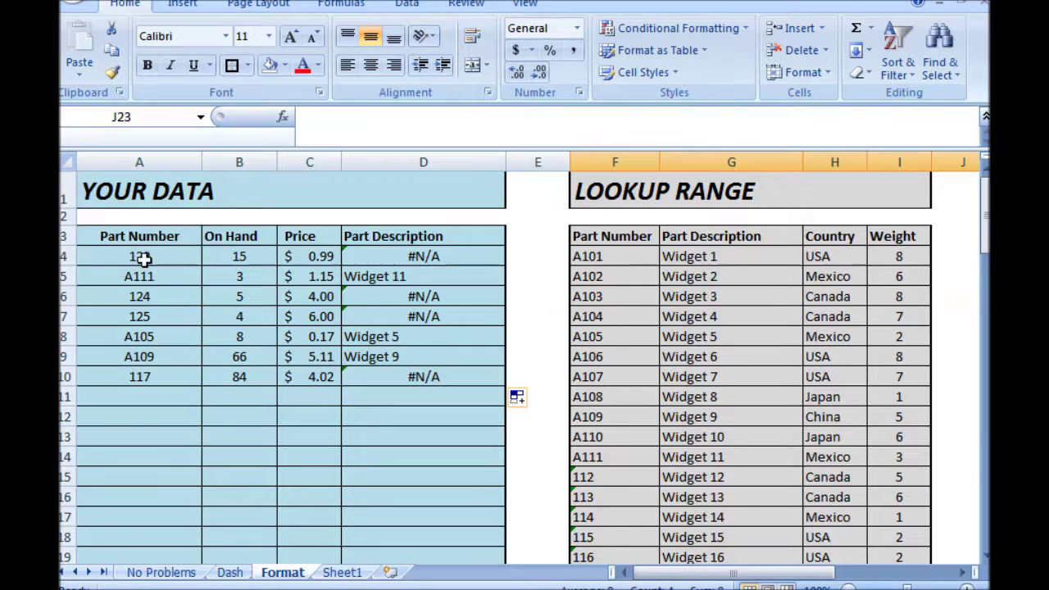
pyautogui.scroll(-4, 654, 385)
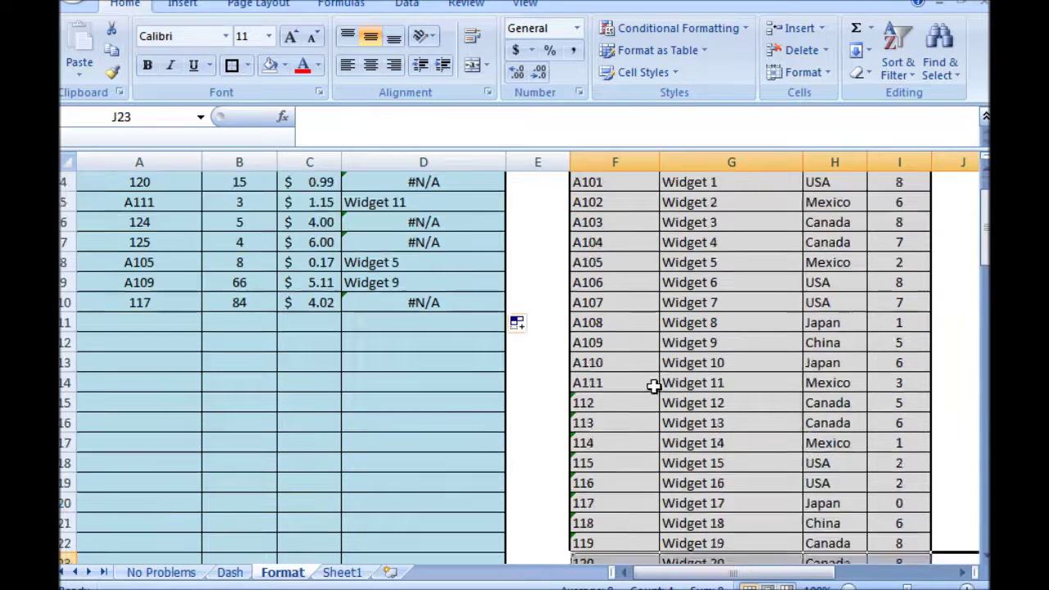
pyautogui.click(621, 385)
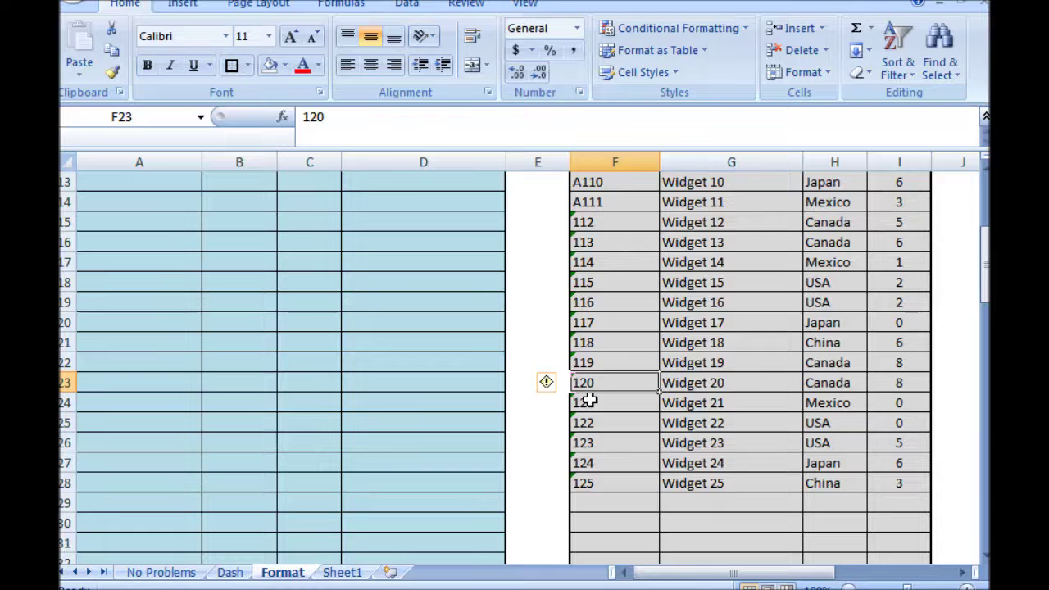
pyautogui.scroll(4, 611, 387)
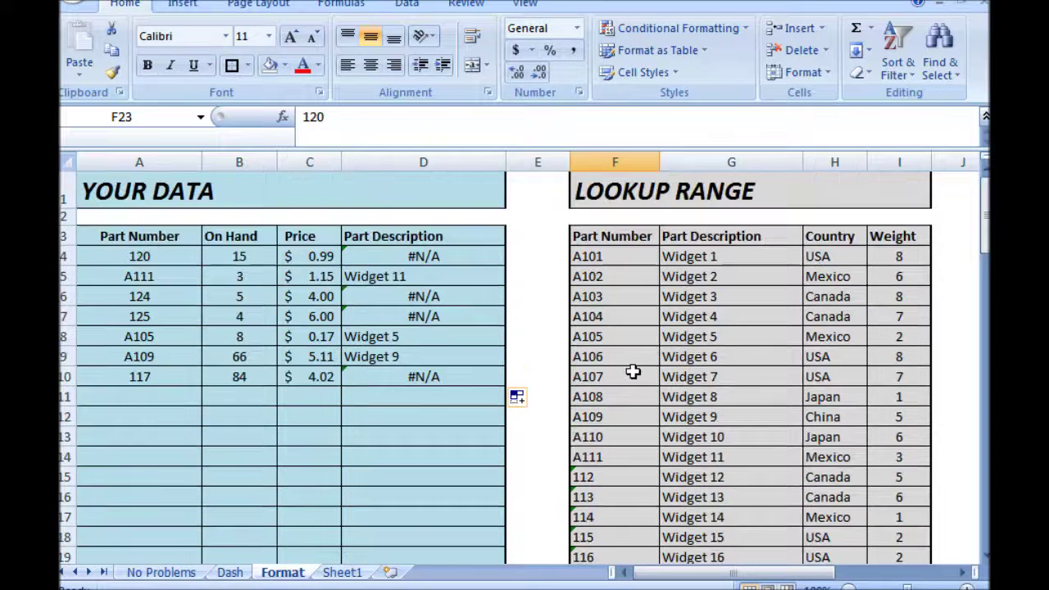
pyautogui.scroll(-2, 632, 374)
pyautogui.scroll(2, 619, 426)
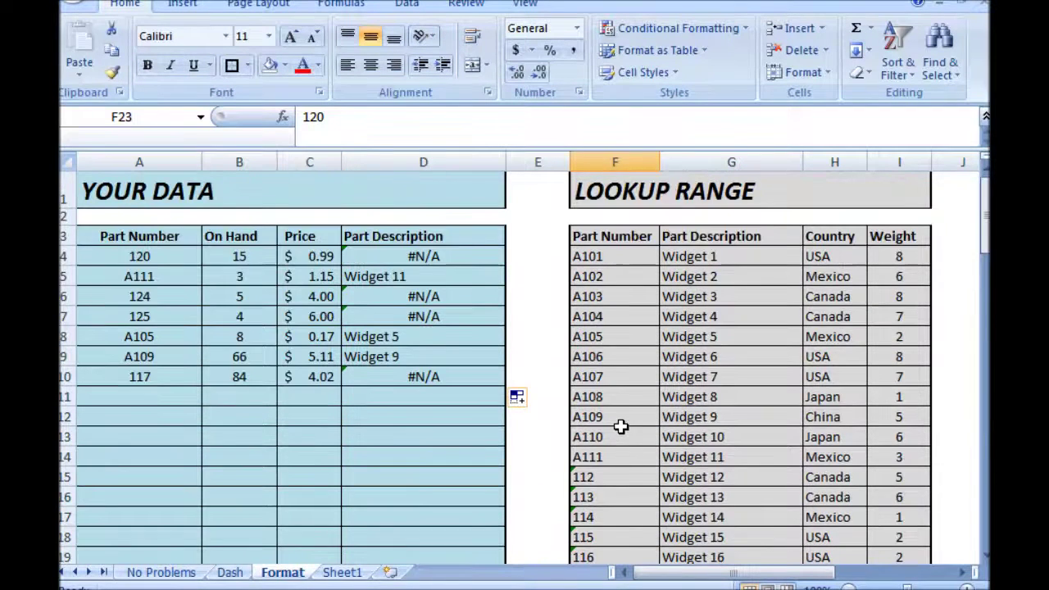
# Inspect the error-check explanation for the numeric part number in F15.
pyautogui.scroll(-2, 614, 396)
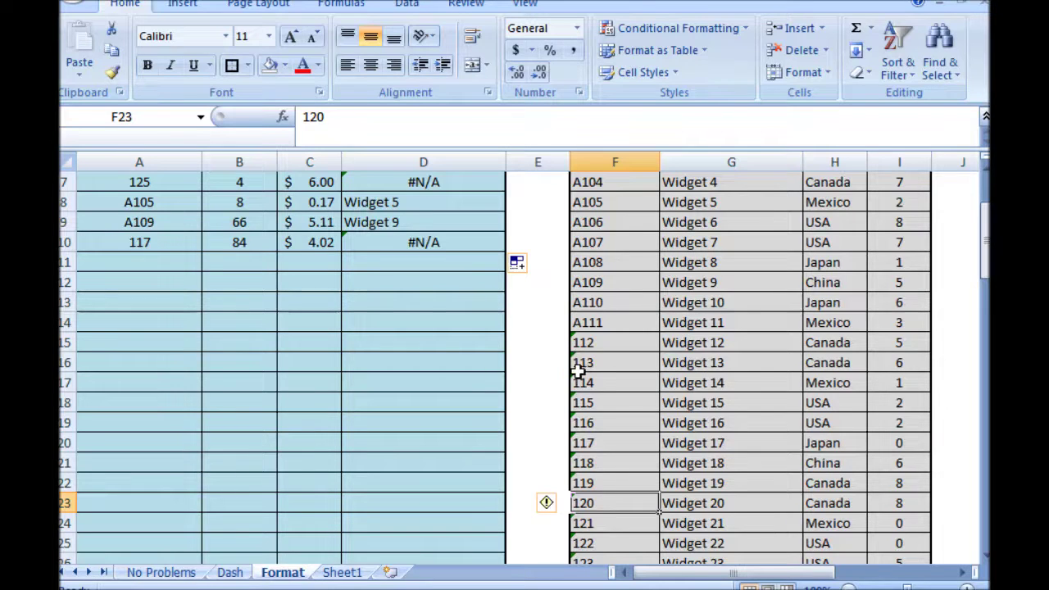
pyautogui.click(597, 363)
pyautogui.click(598, 343)
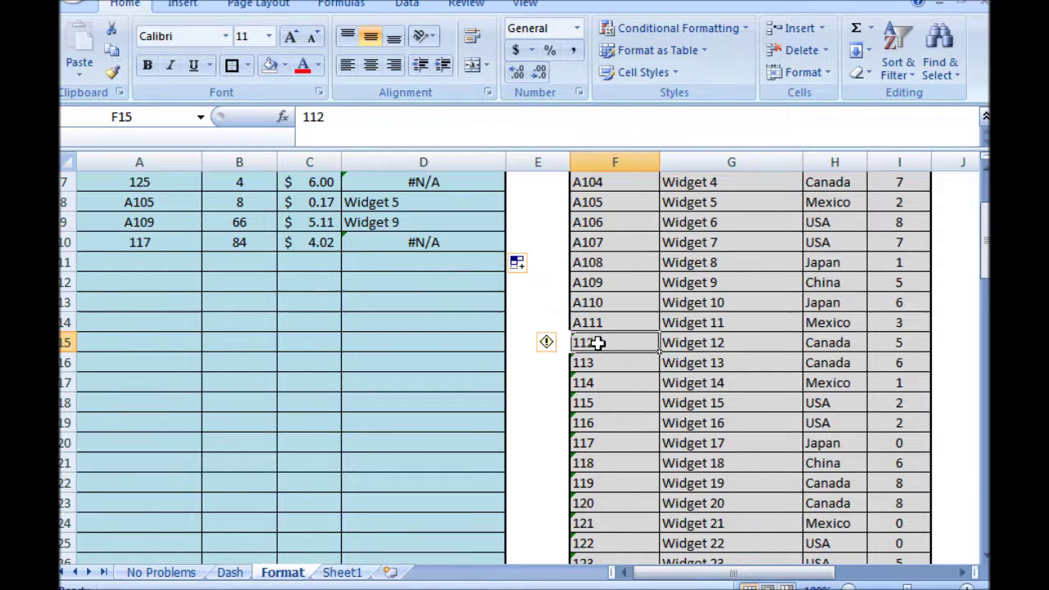
pyautogui.moveTo(556, 348)
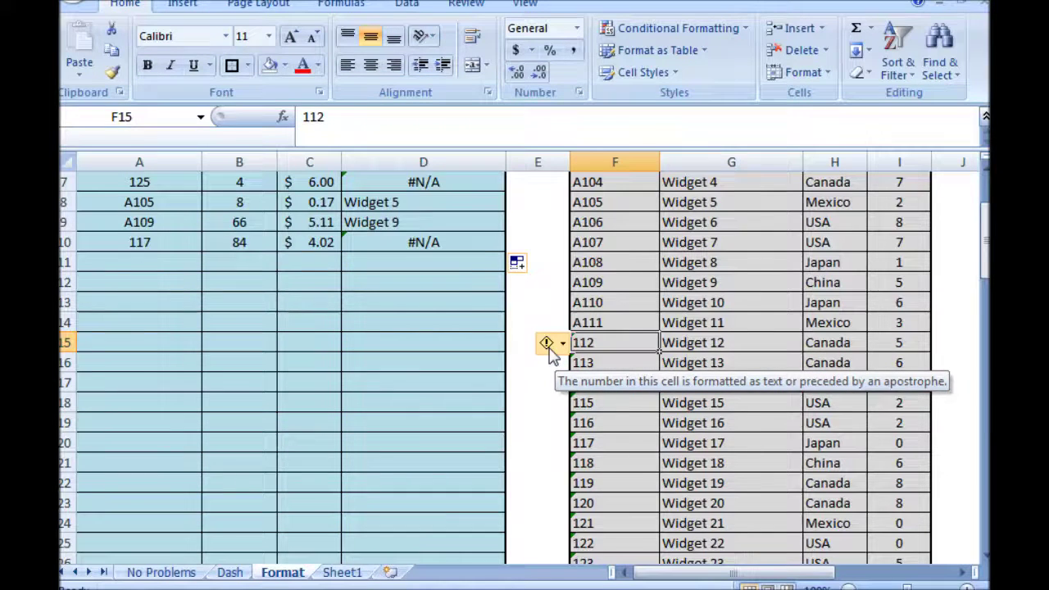
# Open the error-checking options for the part number in F15 and close them without choosing any.
pyautogui.click(549, 348)
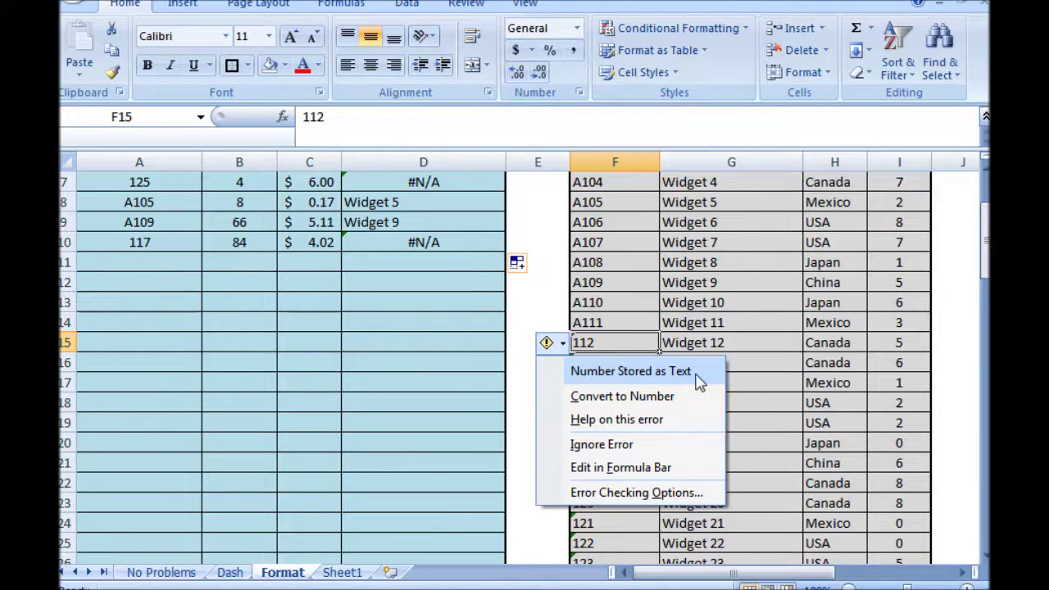
pyautogui.click(638, 283)
# Centre the lookup part numbers in F4:F28 and return them to their original alignment.
pyautogui.scroll(2, 637, 283)
pyautogui.moveTo(621, 256); pyautogui.dragTo(635, 525)
pyautogui.scroll(3, 643, 492)
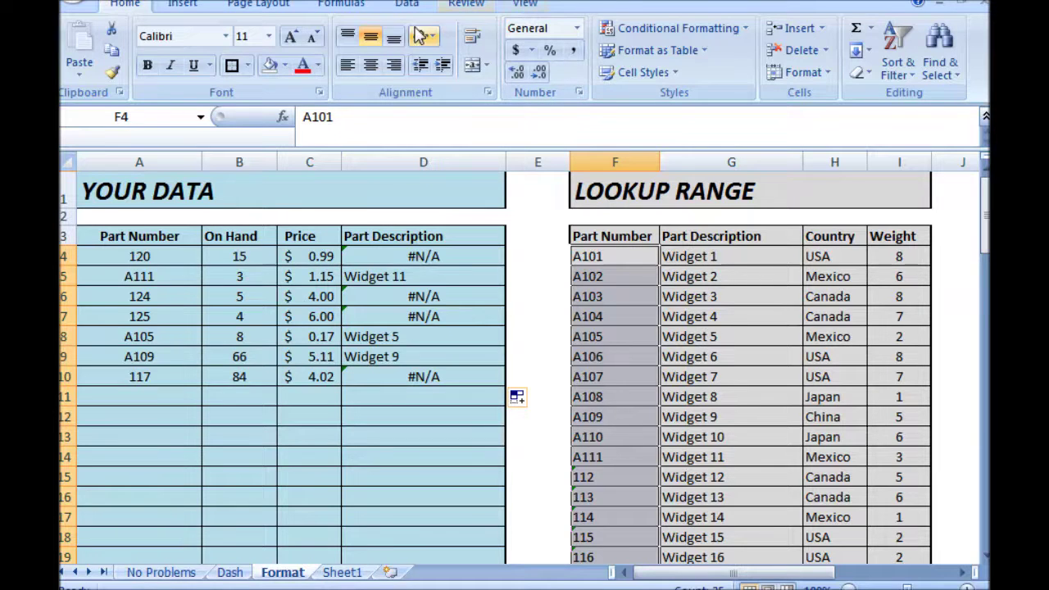
pyautogui.click(376, 72)
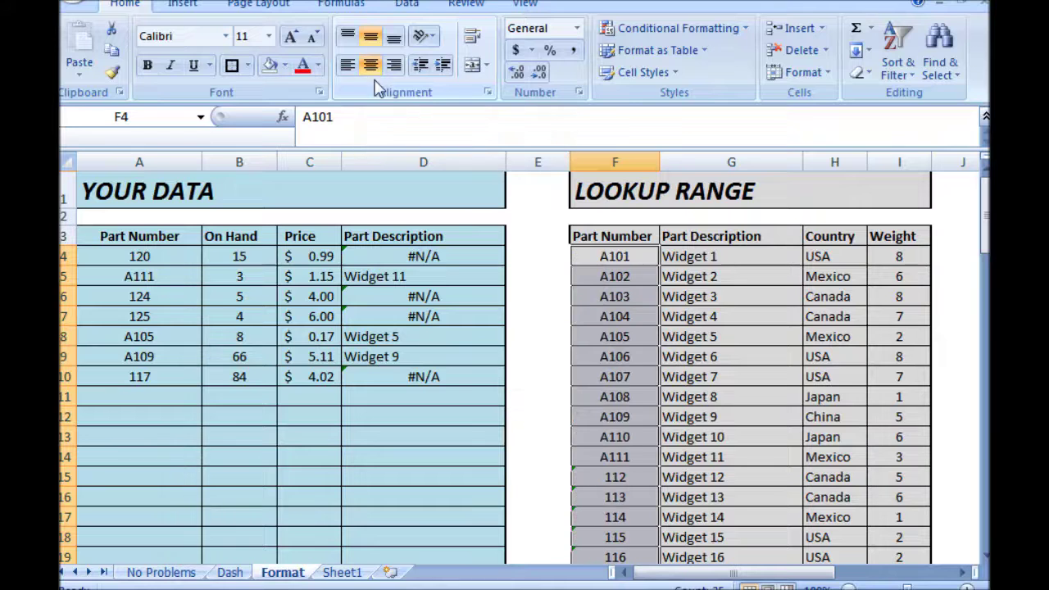
pyautogui.click(376, 72)
pyautogui.scroll(-1, 806, 254)
pyautogui.scroll(1, 745, 278)
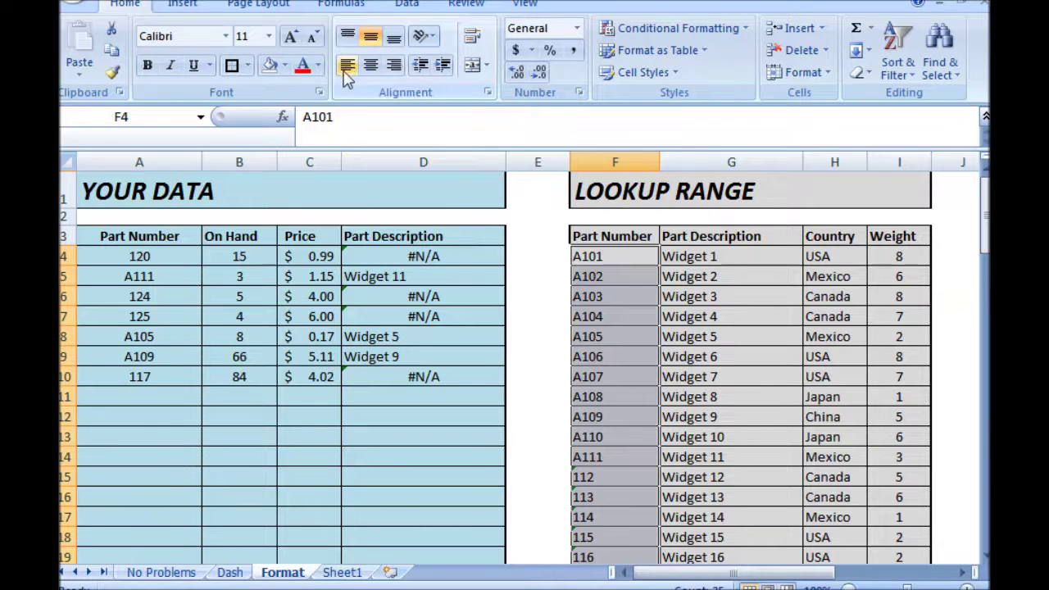
# Examine the part numbers in column F for error markers and alignment down to row 28.
pyautogui.scroll(-2, 644, 484)
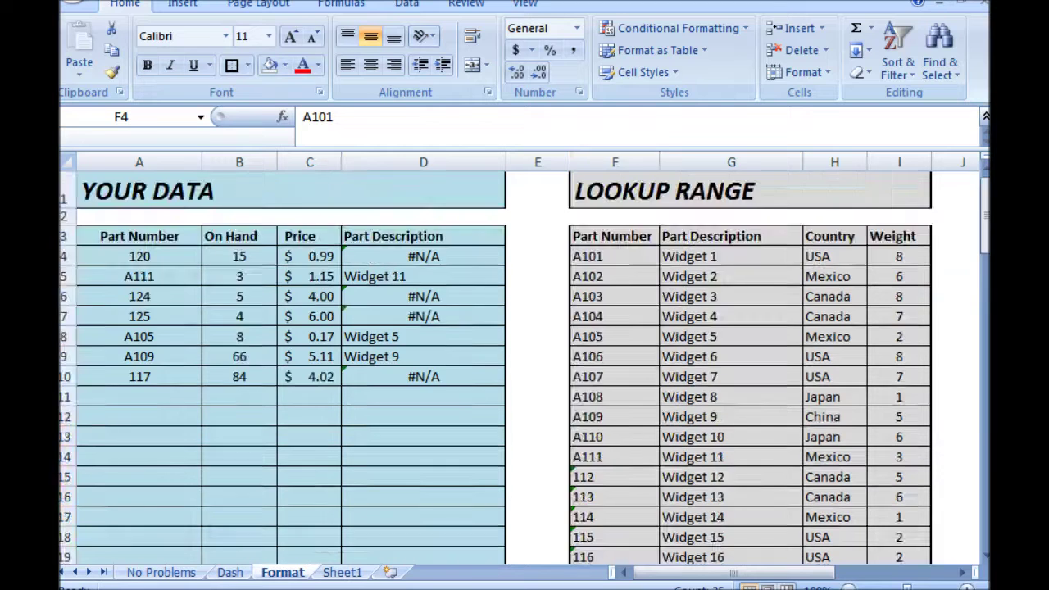
pyautogui.hotkey('ctrl', 'shift', 'Down')
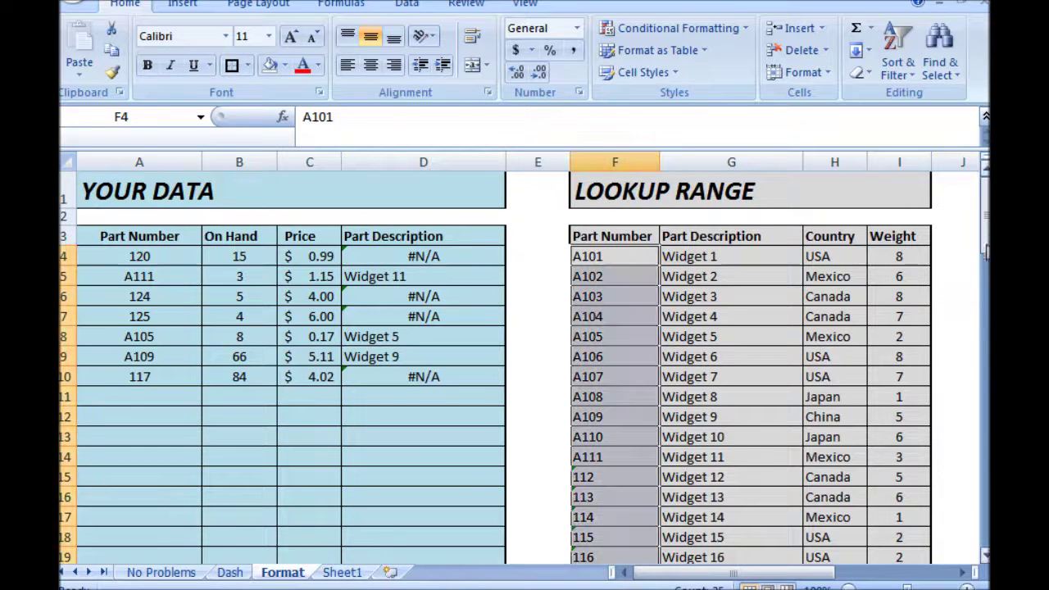
pyautogui.scroll(-3, 638, 488)
pyautogui.click(599, 382)
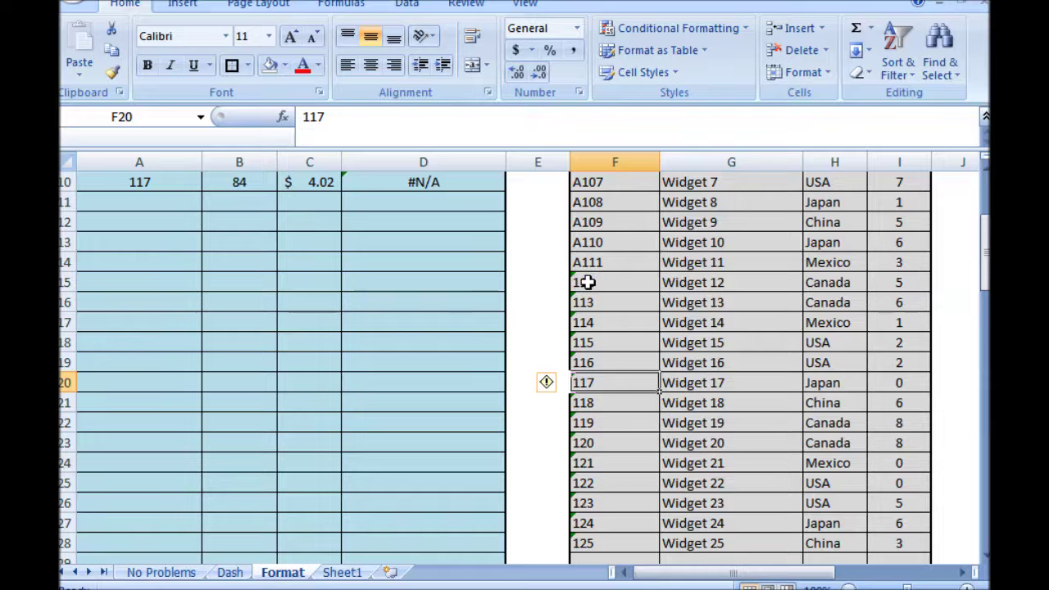
pyautogui.scroll(2, 589, 340)
pyautogui.scroll(-4, 589, 345)
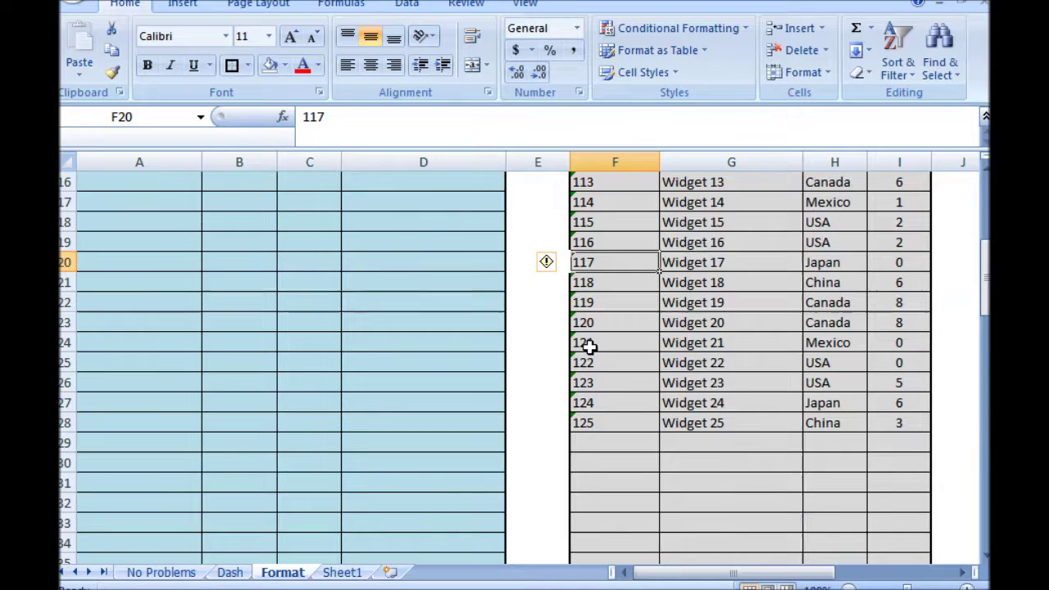
pyautogui.scroll(3, 614, 414)
# Re-enter the part number 113 in F16 as a test and undo the entry.
pyautogui.click(616, 361)
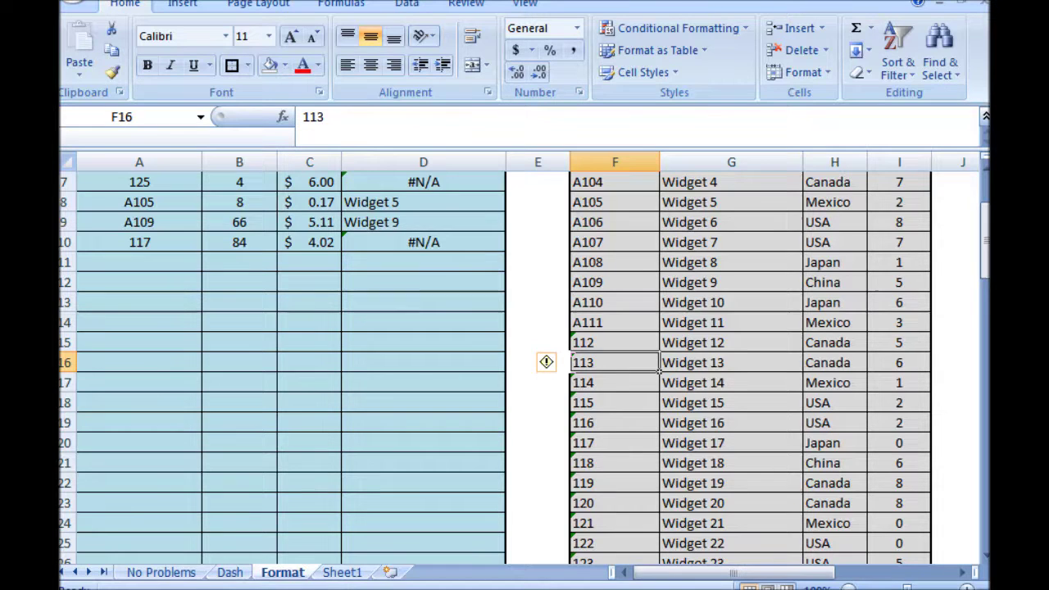
pyautogui.write('113')
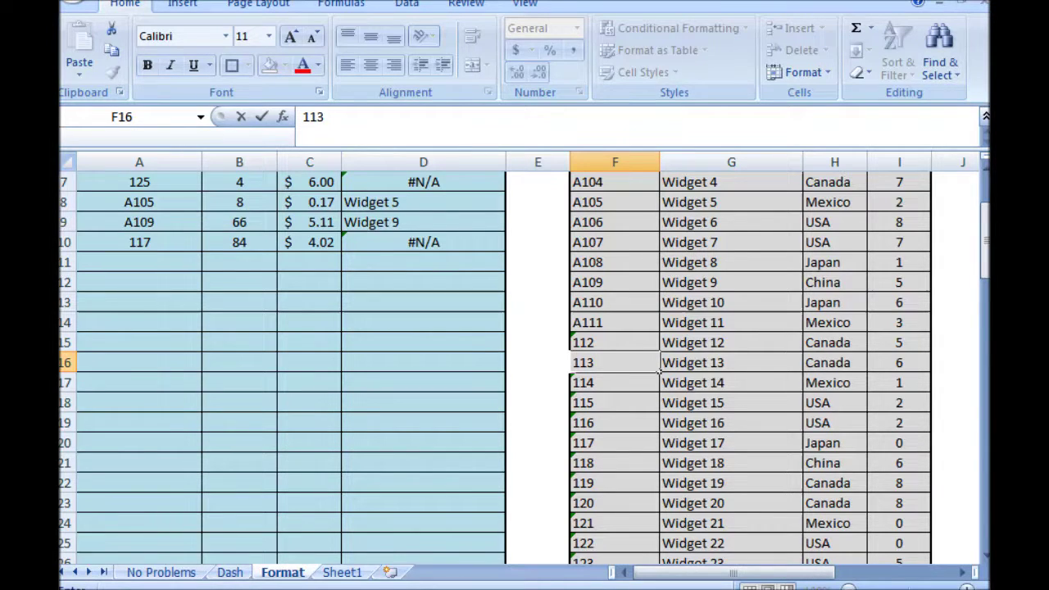
pyautogui.press('Return')
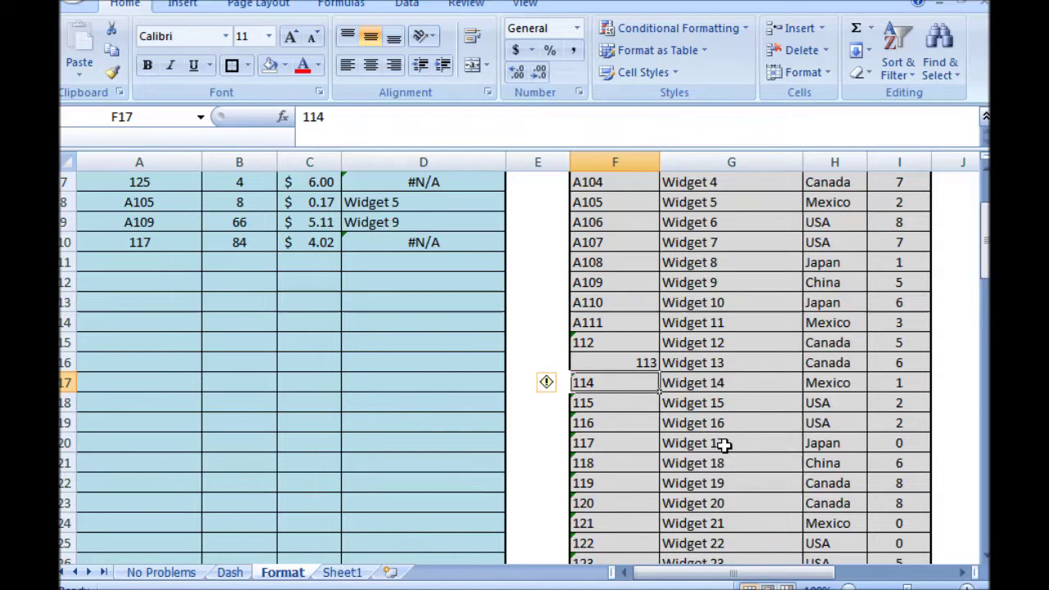
pyautogui.hotkey('ctrl', 'z')
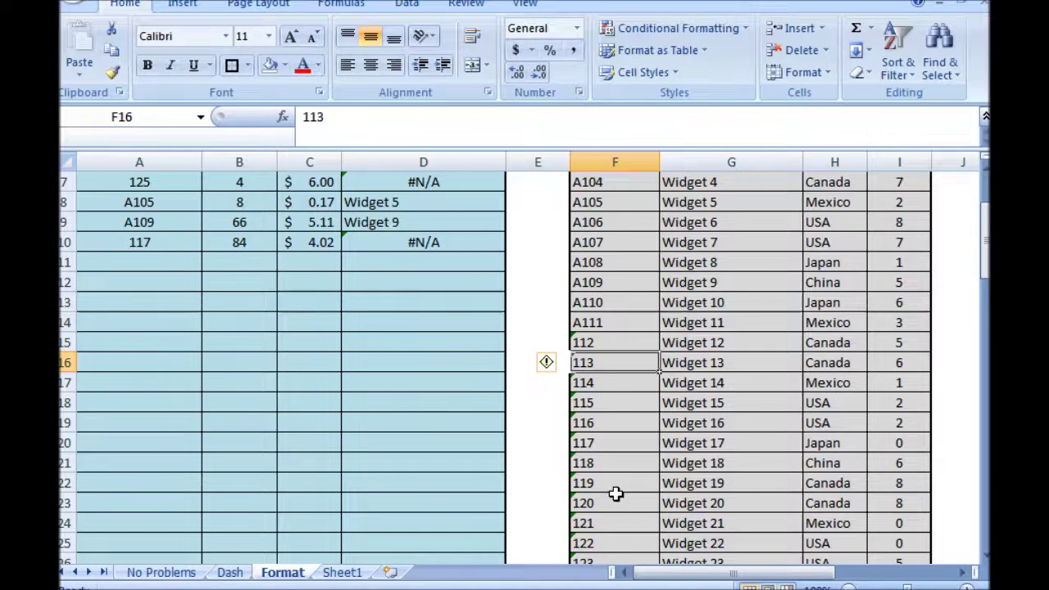
# Convert the part numbers stored as text in F15:F28 to numbers using the error-checking options.
pyautogui.scroll(-3, 623, 487)
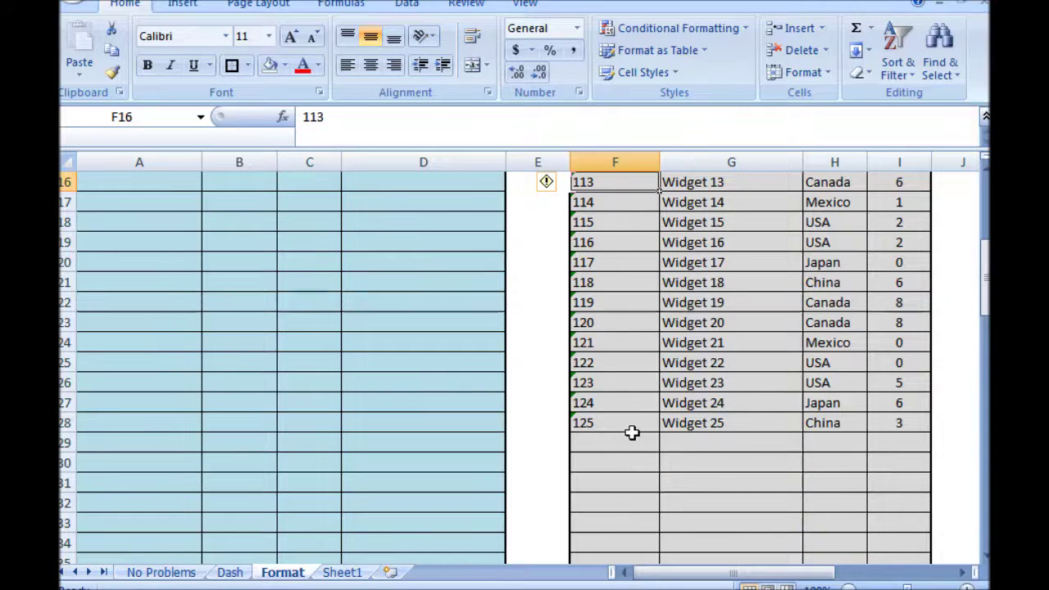
pyautogui.scroll(3, 631, 433)
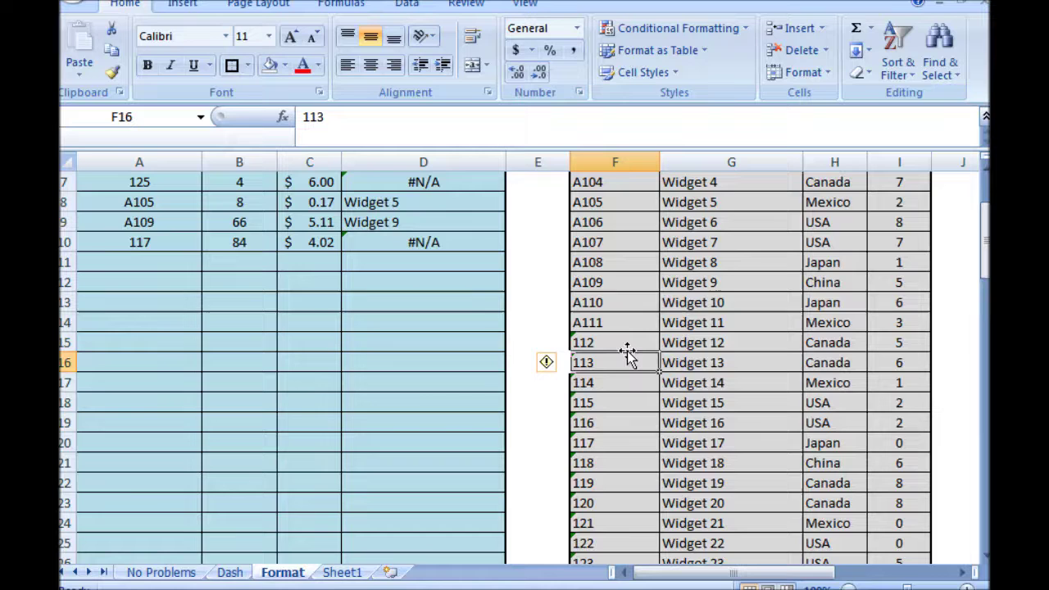
pyautogui.scroll(2, 614, 347)
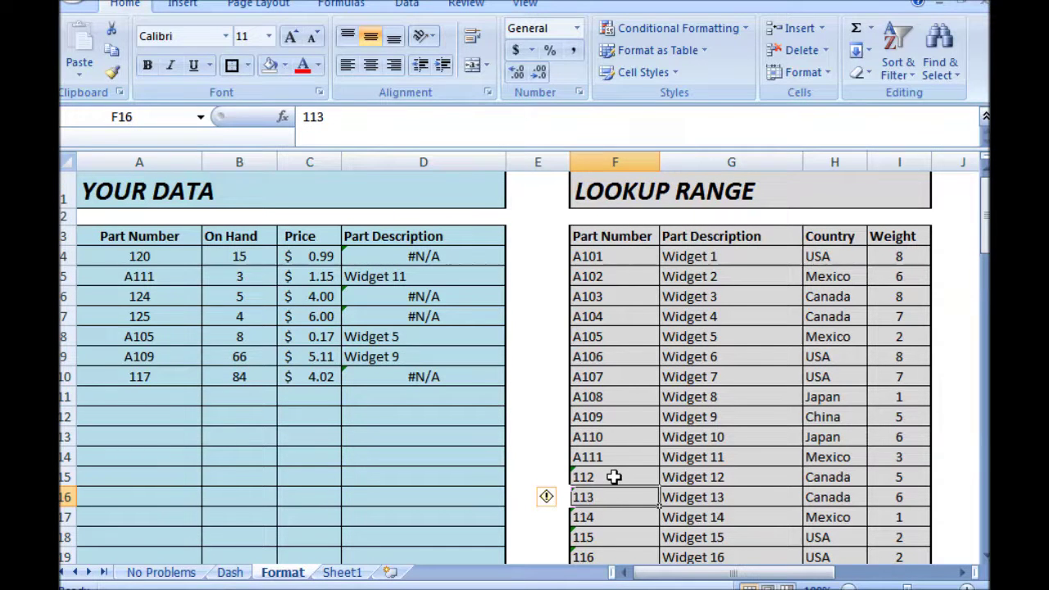
pyautogui.scroll(-3, 758, 480)
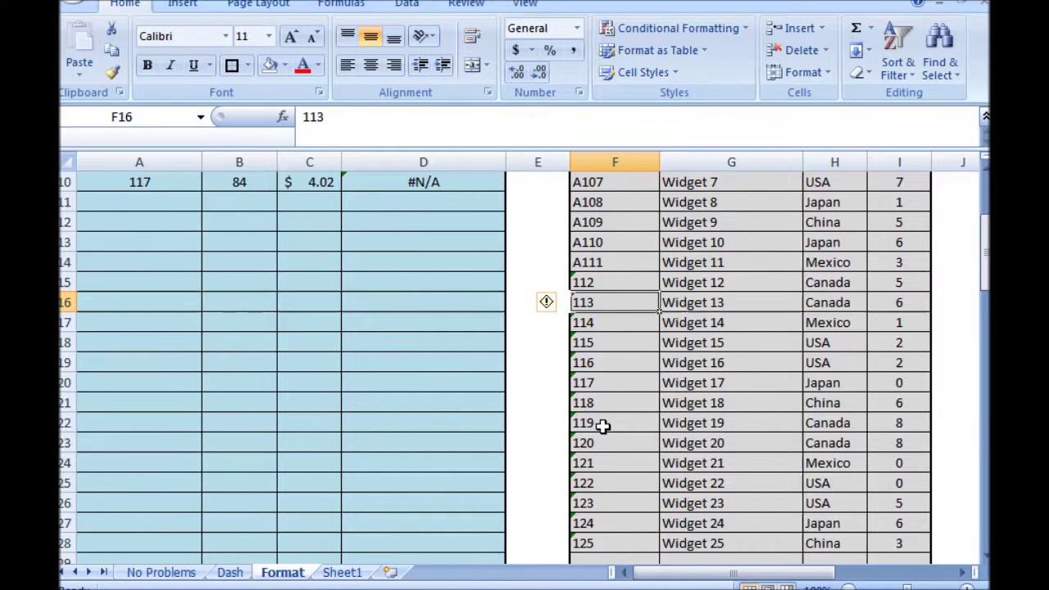
pyautogui.scroll(-1, 623, 310)
pyautogui.moveTo(614, 218); pyautogui.dragTo(630, 484)
pyautogui.scroll(1, 637, 466)
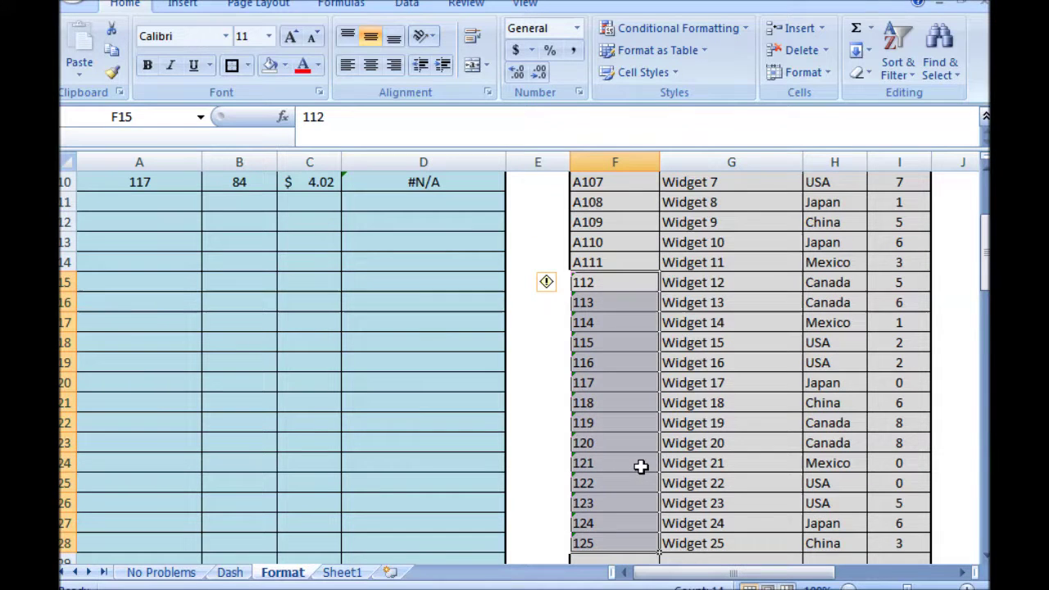
pyautogui.moveTo(549, 282)
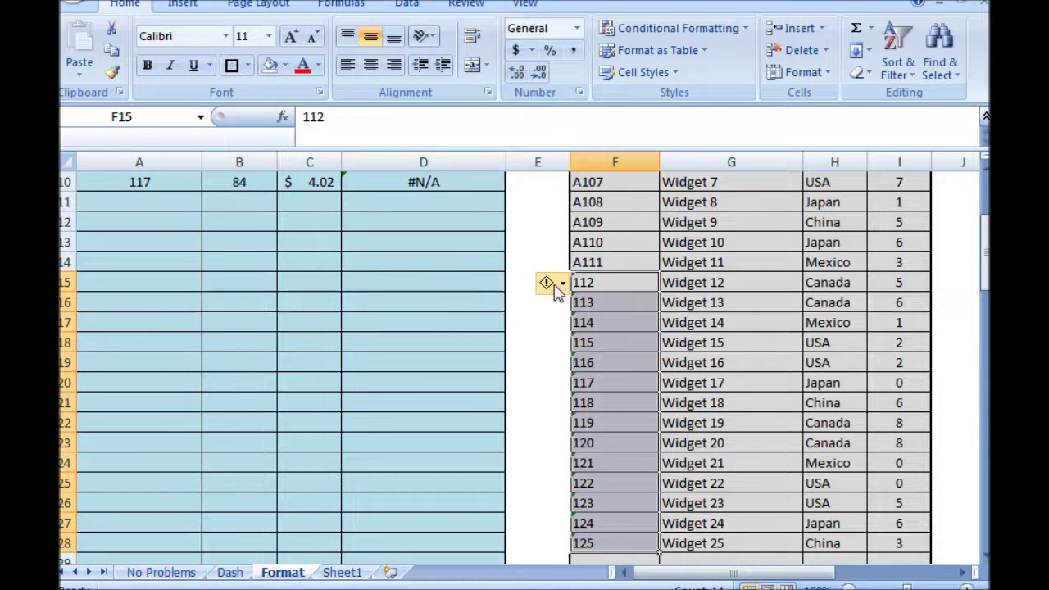
pyautogui.click(562, 284)
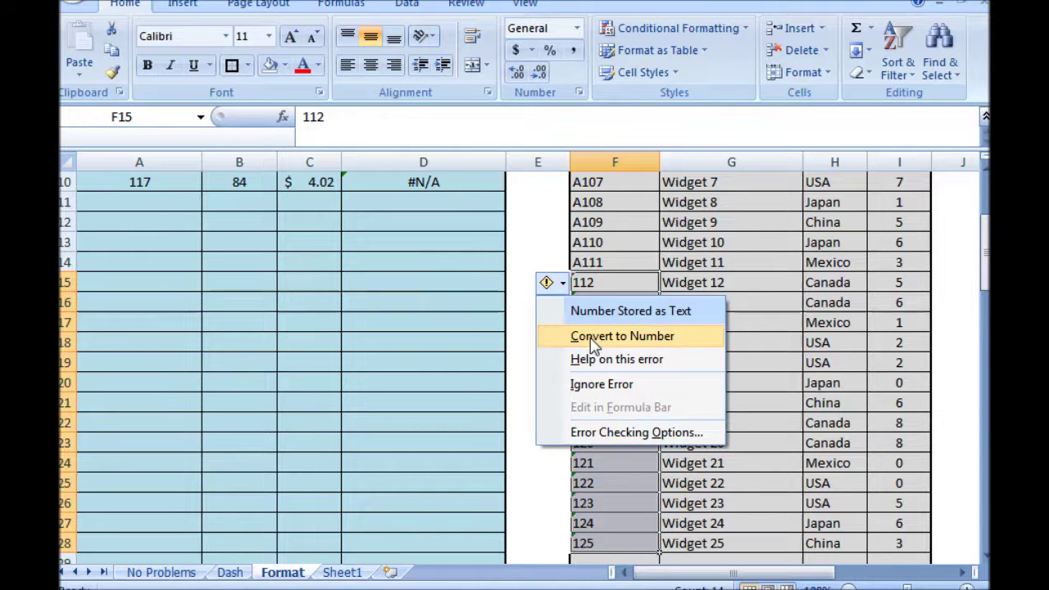
pyautogui.click(593, 339)
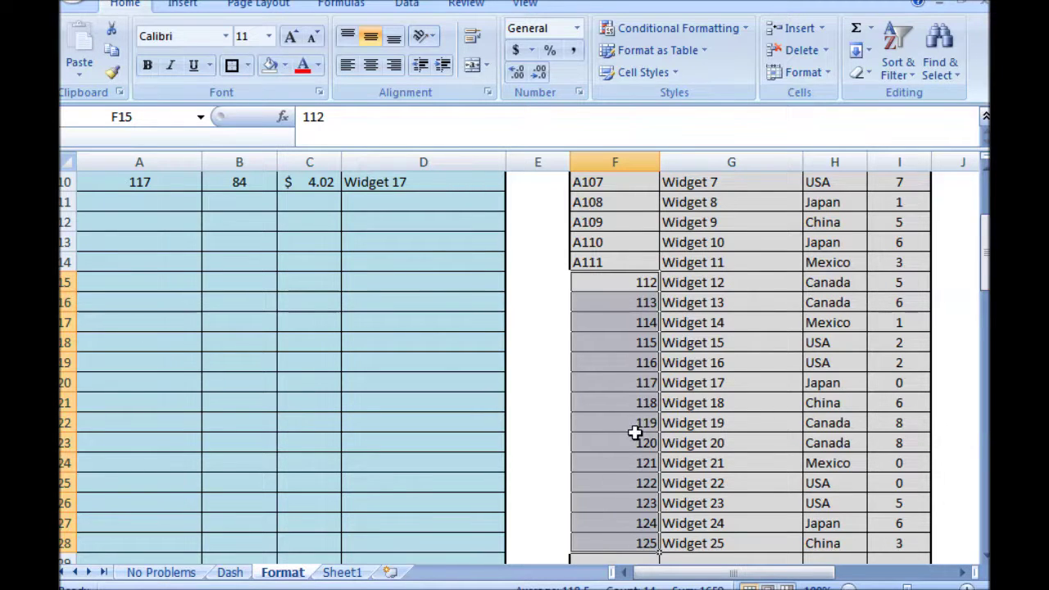
# Check the VLOOKUP results in D4:D10 and undo the conversion to numbers.
pyautogui.moveTo(646, 232); pyautogui.dragTo(645, 401)
pyautogui.scroll(7, 644, 404)
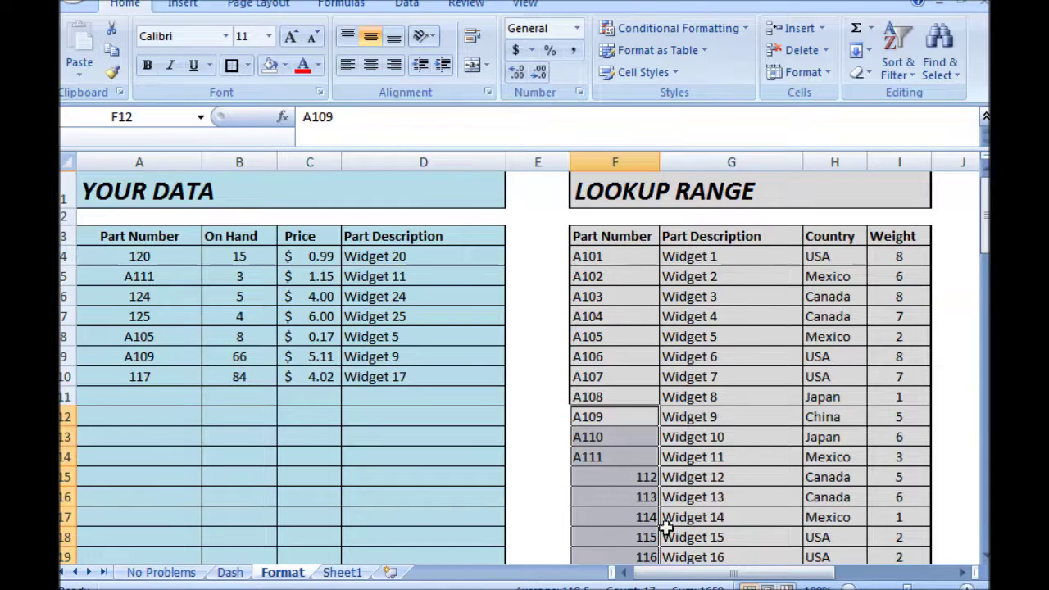
pyautogui.click(628, 375)
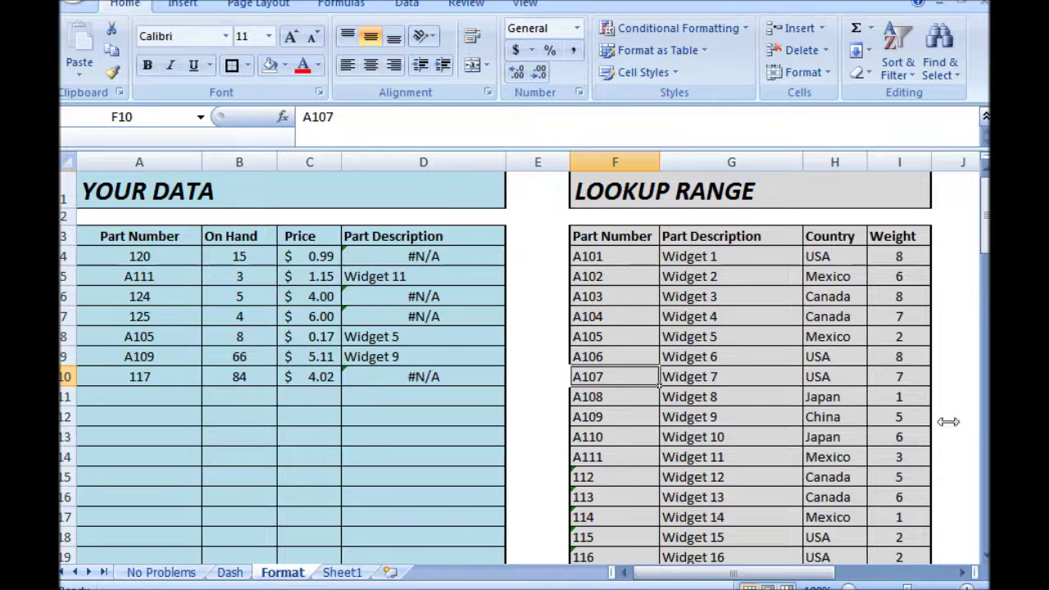
# Compare the lettered part numbers with the numeric ones stored as text in column F of the lookup range.
pyautogui.scroll(-3, 615, 466)
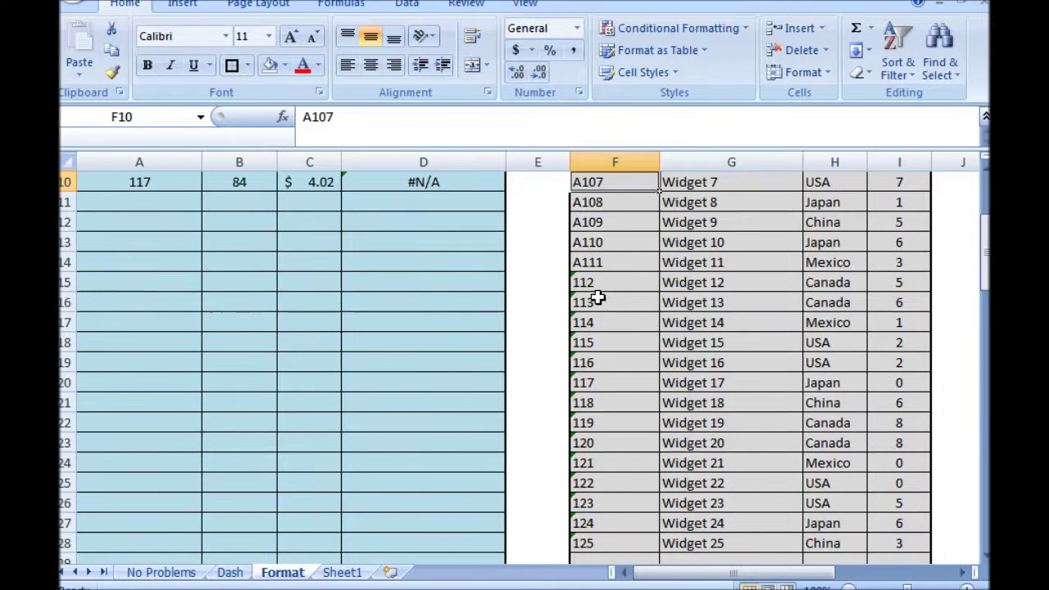
pyautogui.scroll(3, 599, 296)
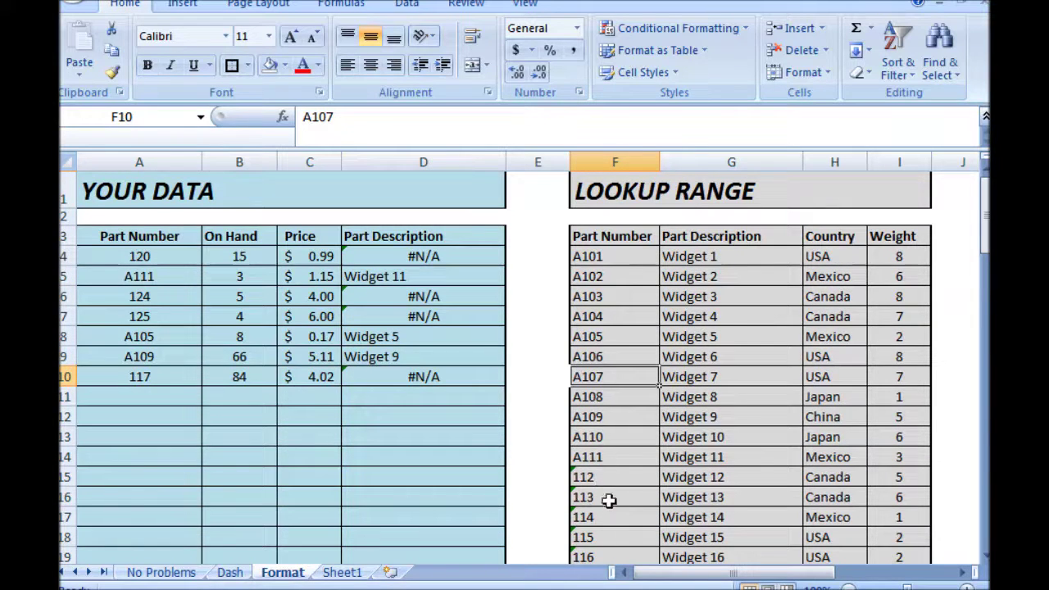
pyautogui.scroll(-3, 632, 459)
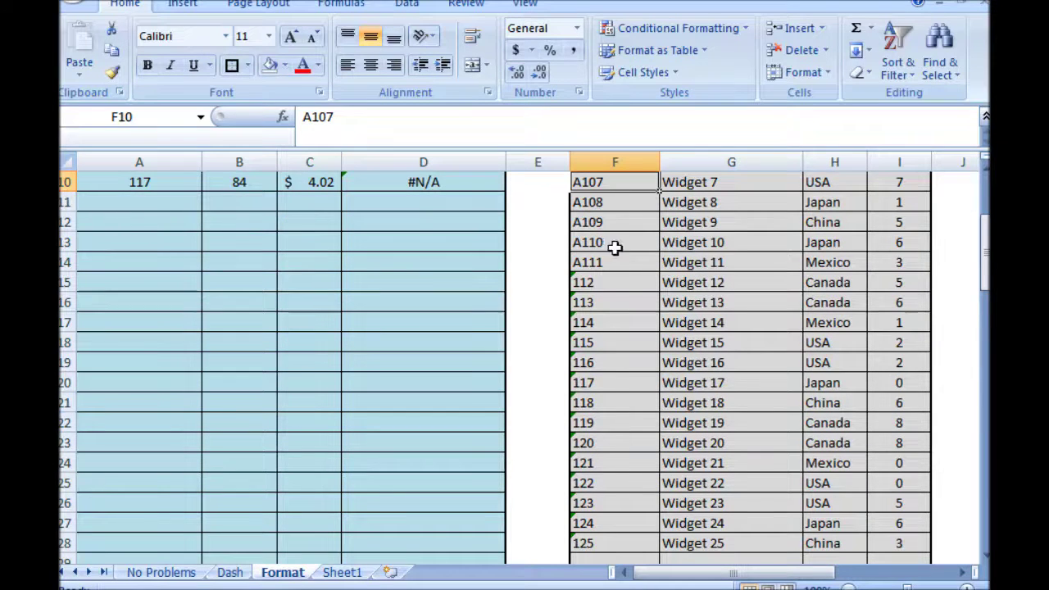
pyautogui.scroll(1, 614, 248)
pyautogui.moveTo(610, 266); pyautogui.dragTo(627, 445)
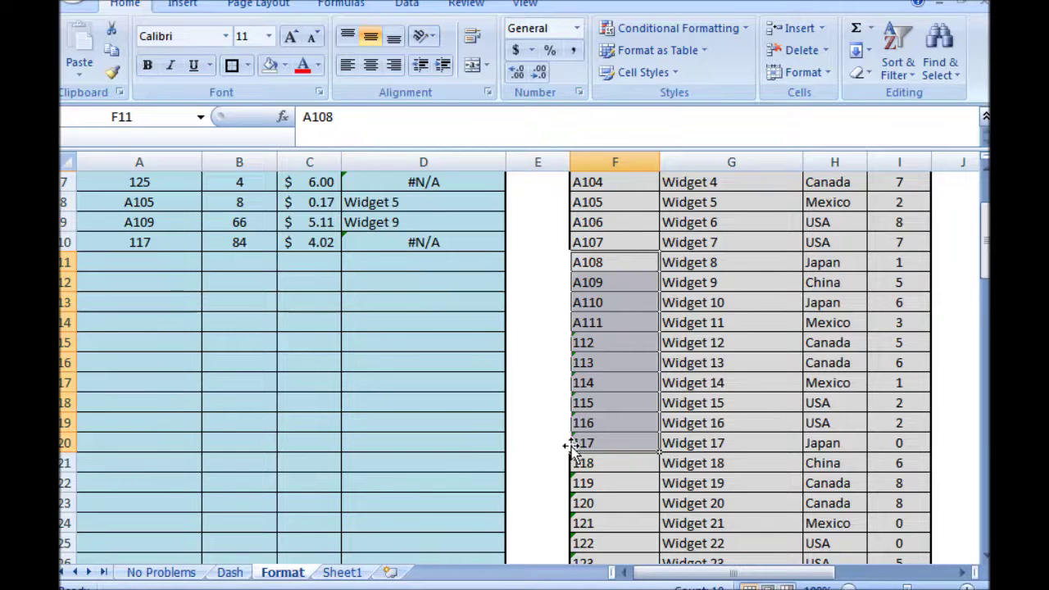
pyautogui.moveTo(599, 339); pyautogui.dragTo(615, 542)
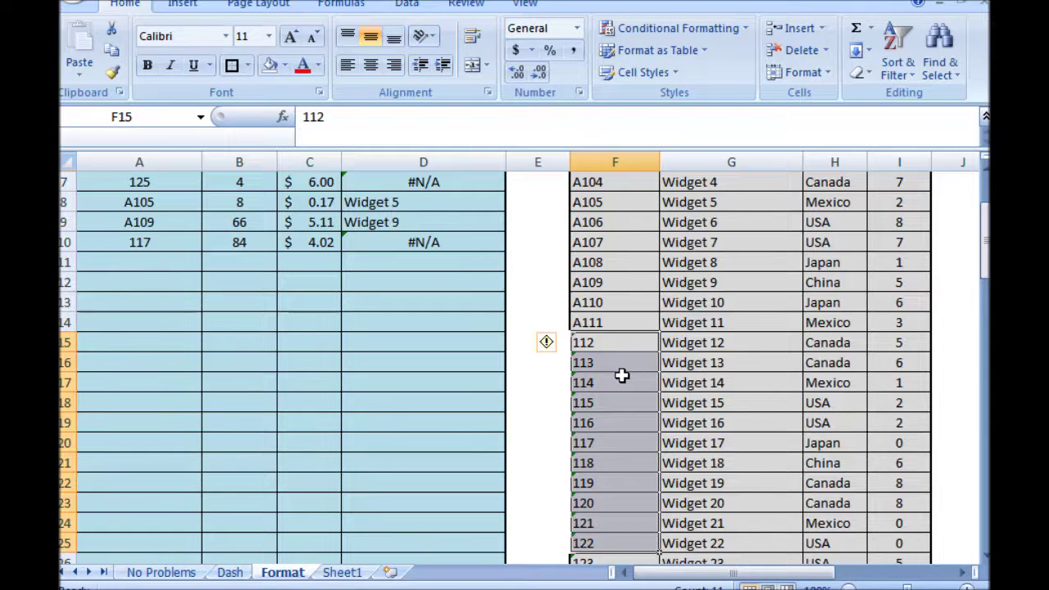
pyautogui.scroll(2, 639, 385)
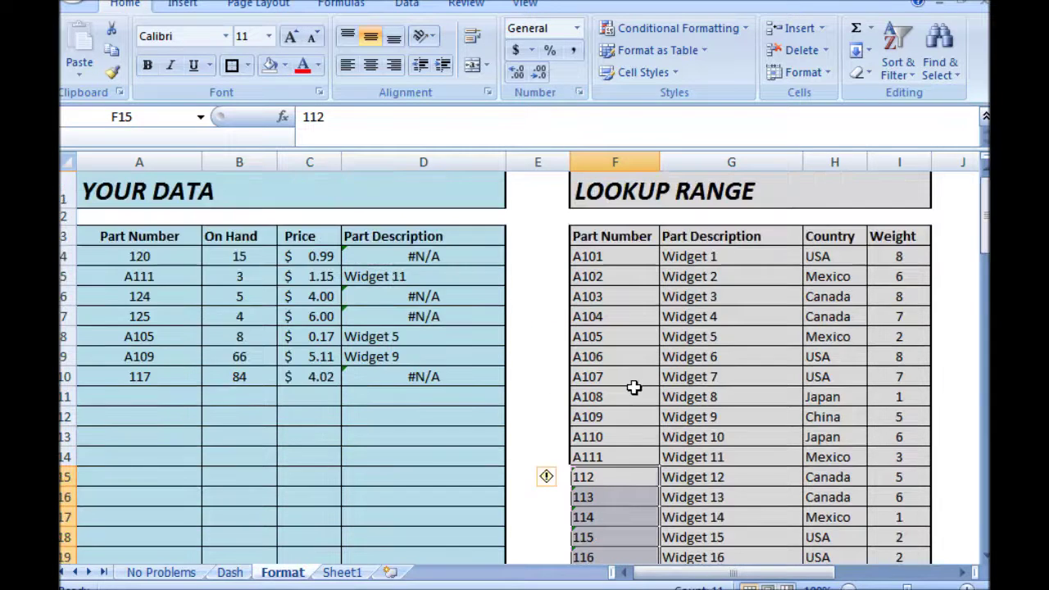
pyautogui.click(629, 276)
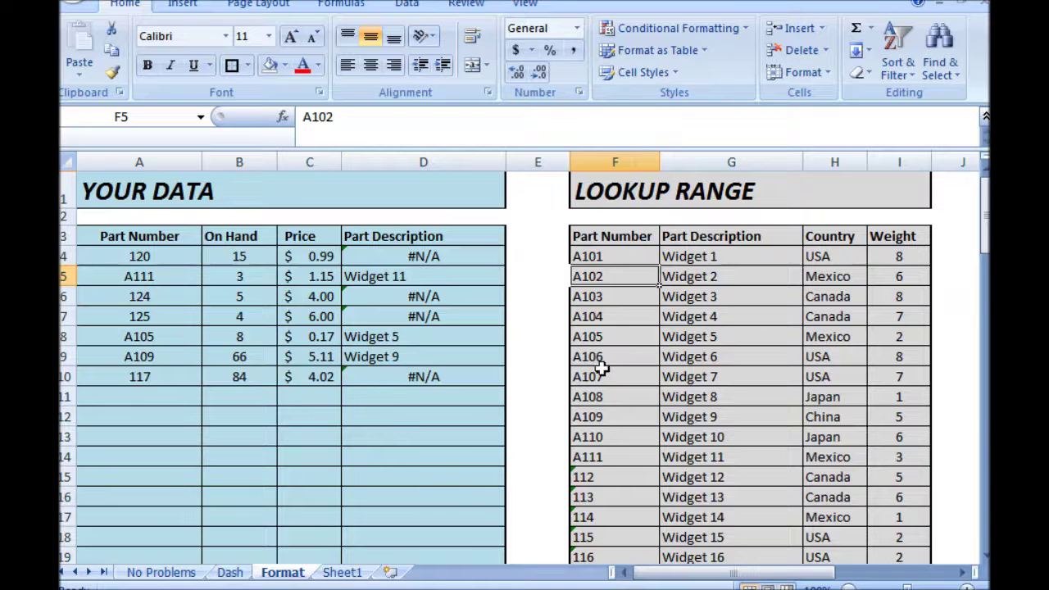
pyautogui.scroll(-4, 585, 481)
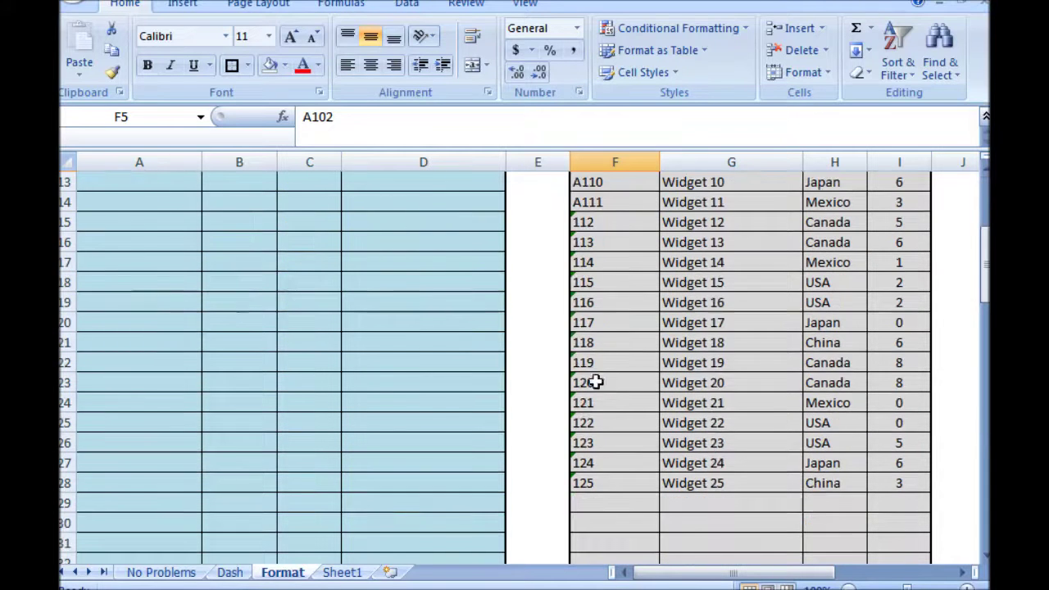
pyautogui.scroll(3, 586, 405)
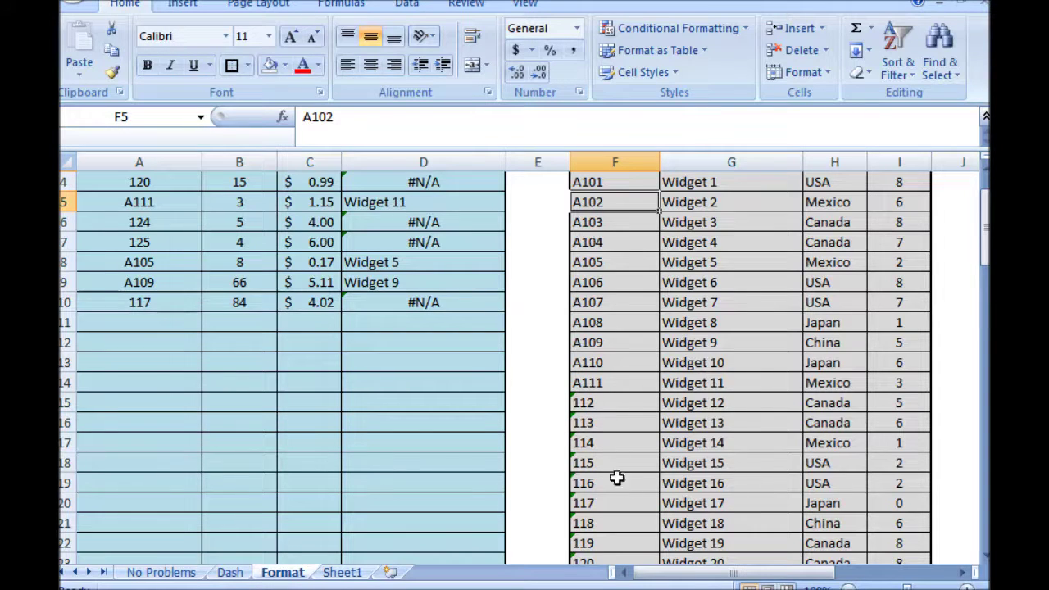
# Select the non-adjacent numeric part numbers in F18, F16 and F15 together and clear the selection.
pyautogui.scroll(1, 608, 311)
pyautogui.keyDown('shift'); pyautogui.click(611, 497); pyautogui.keyUp('shift')
pyautogui.moveTo(601, 517)
pyautogui.mouseDown()
pyautogui.moveTo(599, 481)
pyautogui.moveTo(599, 499)
pyautogui.mouseUp()
pyautogui.click(599, 536)
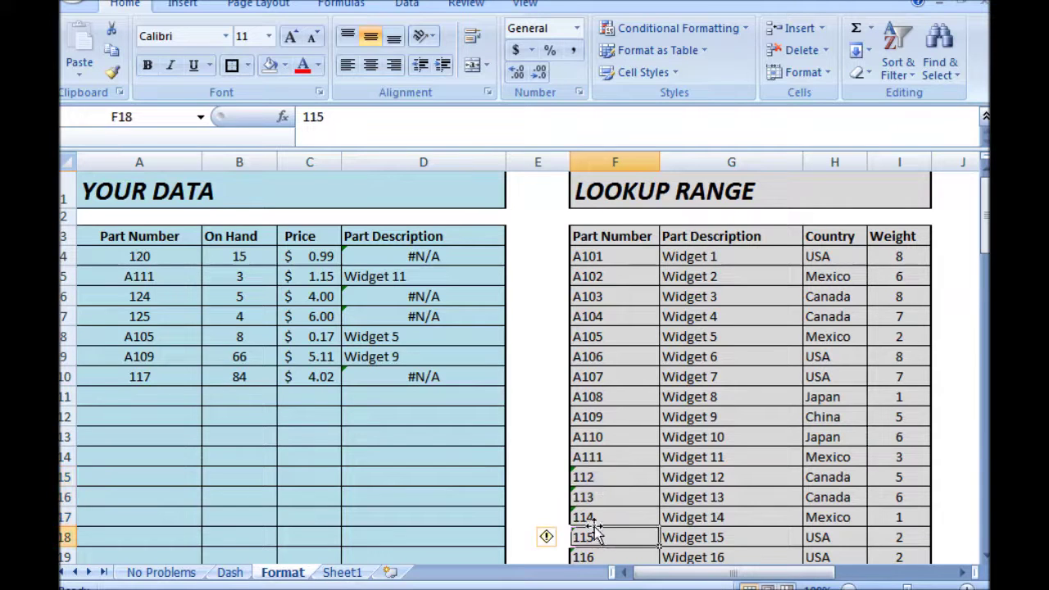
pyautogui.keyDown('ctrl'); pyautogui.click(601, 496); pyautogui.keyUp('ctrl')
pyautogui.keyDown('ctrl'); pyautogui.click(603, 476); pyautogui.keyUp('ctrl')
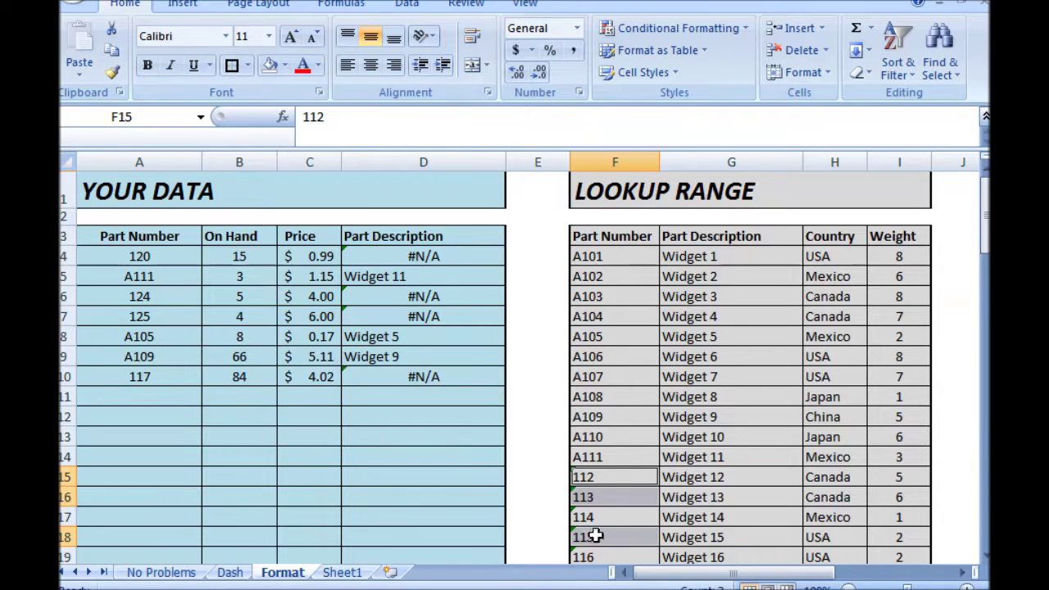
pyautogui.click(605, 311)
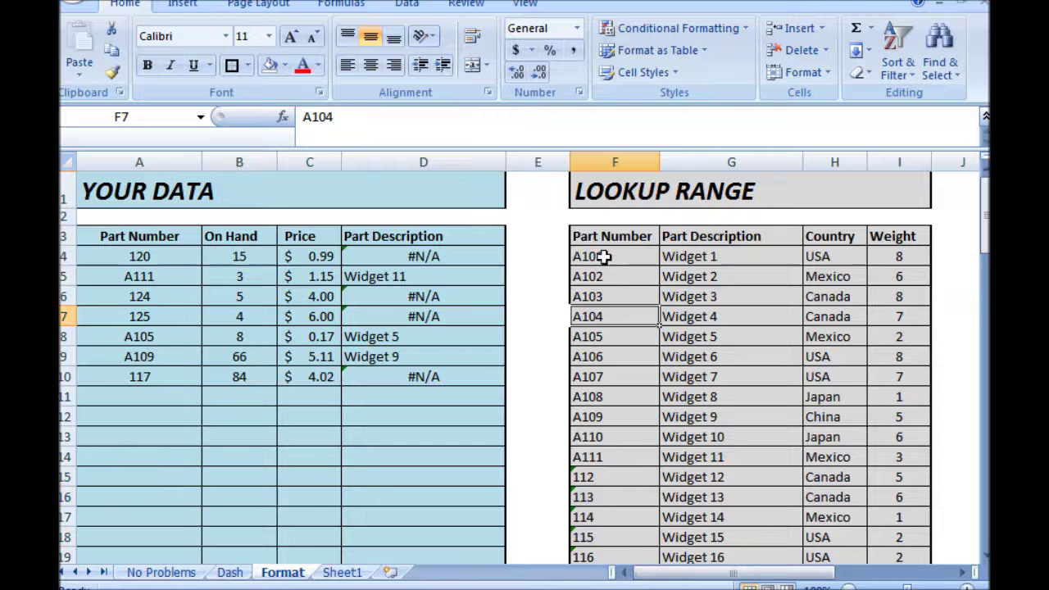
# Insert a blank column between Part Number and Part Description in the lookup range.
pyautogui.rightClick(696, 162)
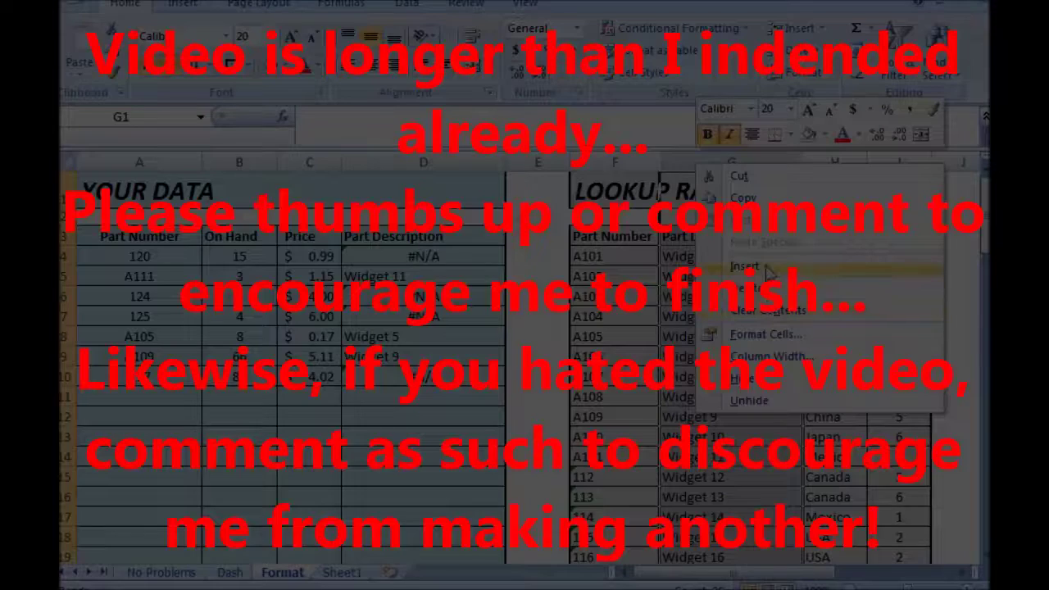
pyautogui.click(768, 269)
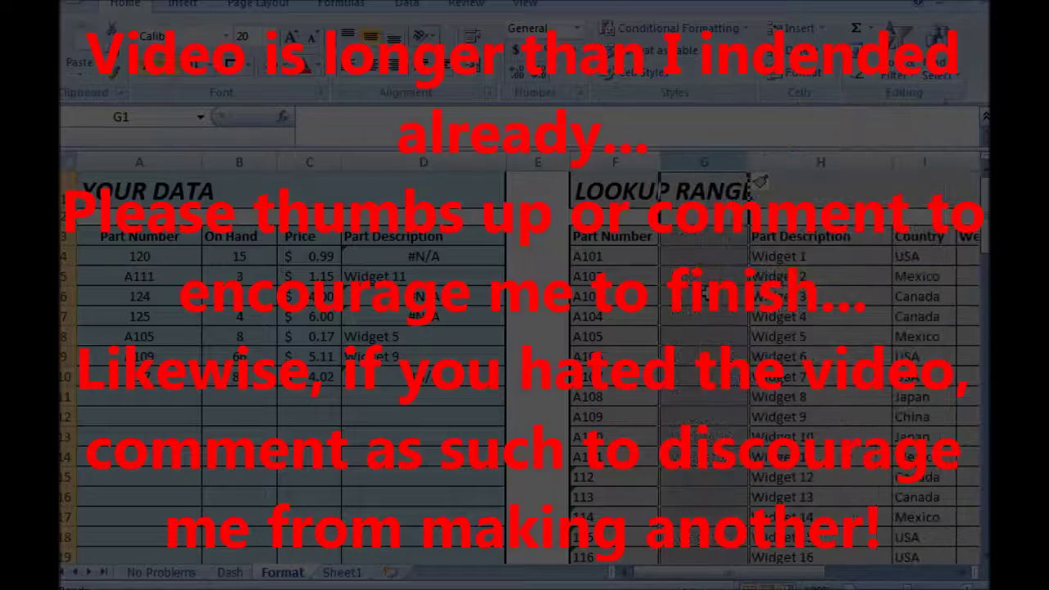